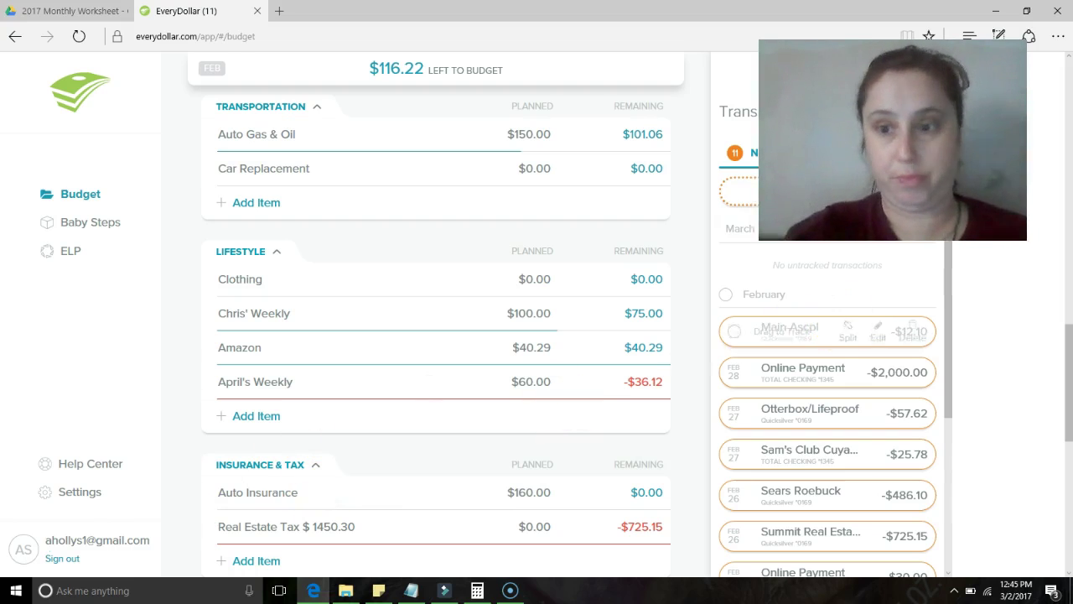
# - Track the $10.65 Sams Club purchase under Groceries and delete the $10.65 Electronic Payment
pyautogui.moveTo(951, 240); pyautogui.dragTo(966, 436)
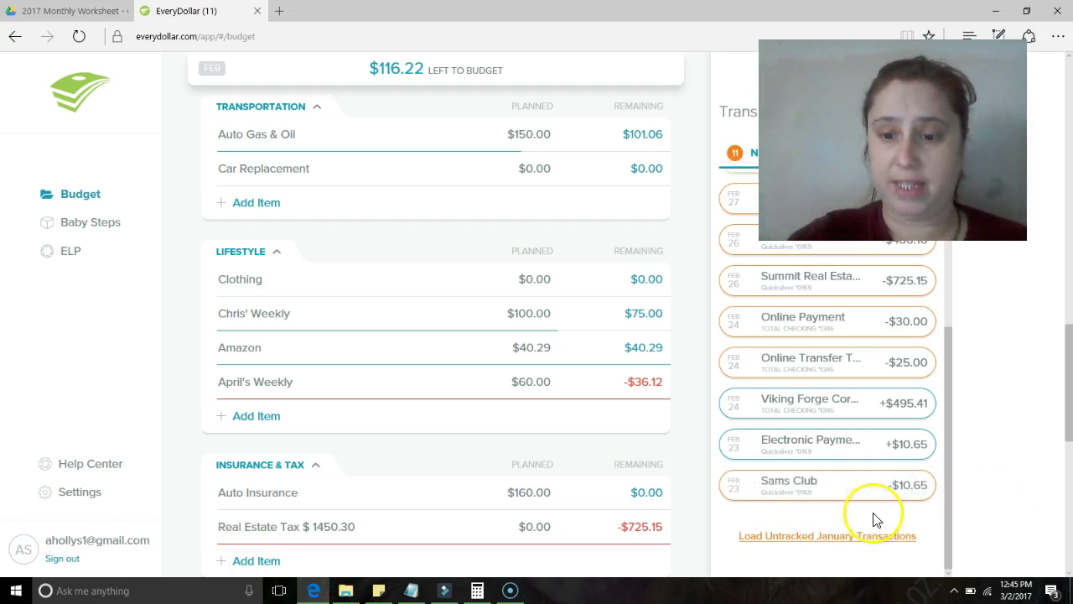
pyautogui.moveTo(877, 462)
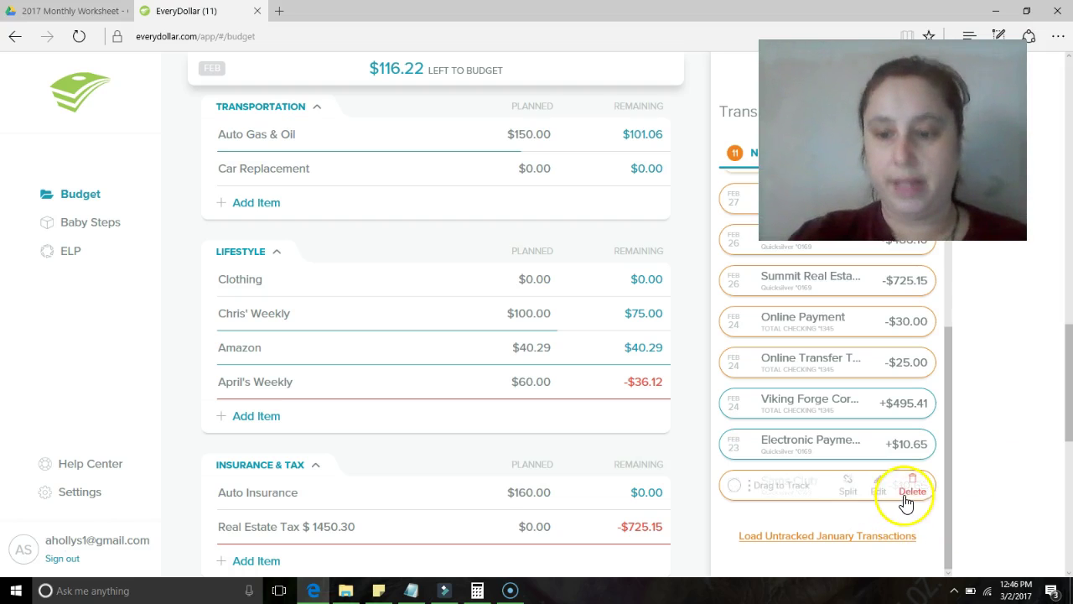
pyautogui.moveTo(867, 511)
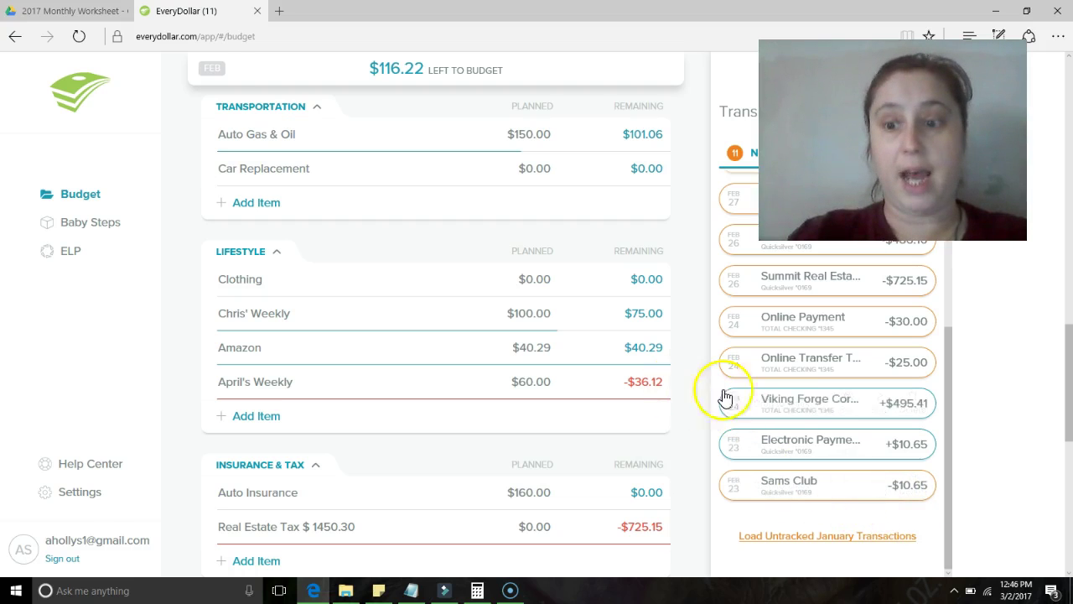
pyautogui.scroll(3, 686, 381)
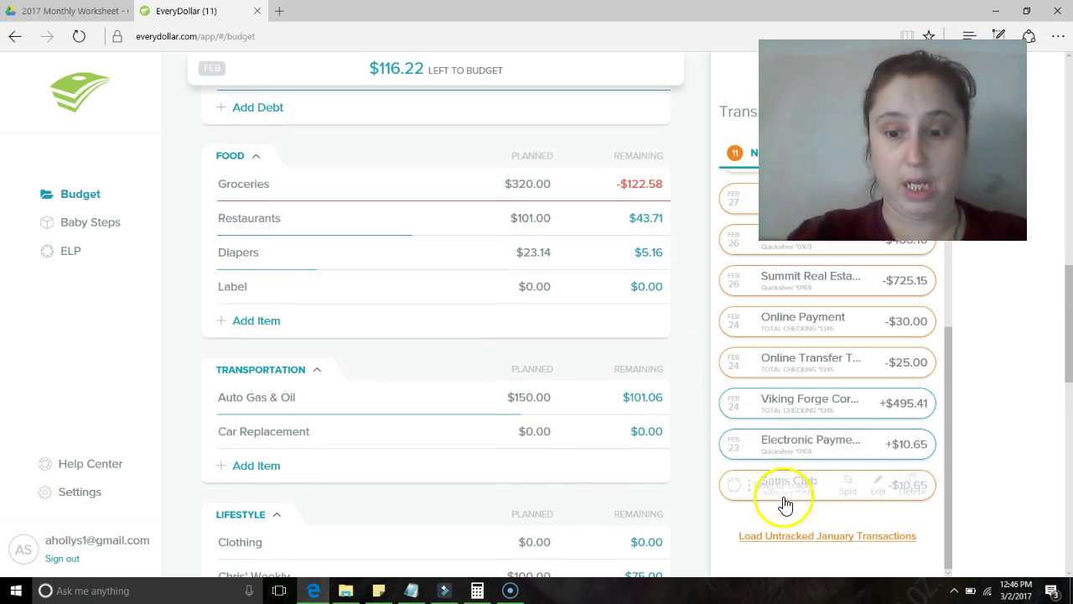
pyautogui.moveTo(788, 498); pyautogui.dragTo(595, 192)
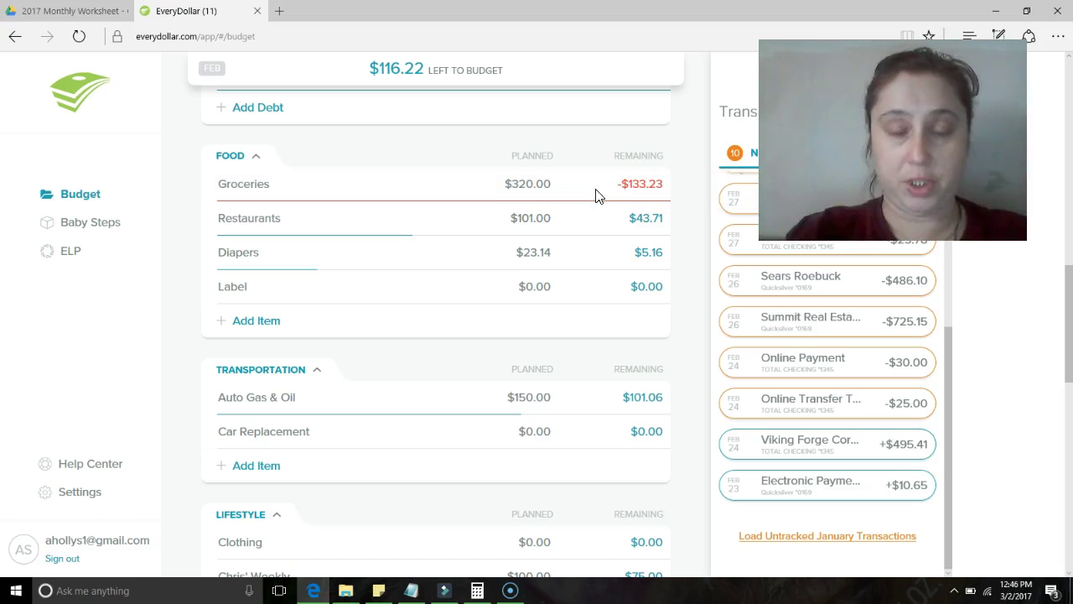
pyautogui.moveTo(917, 496)
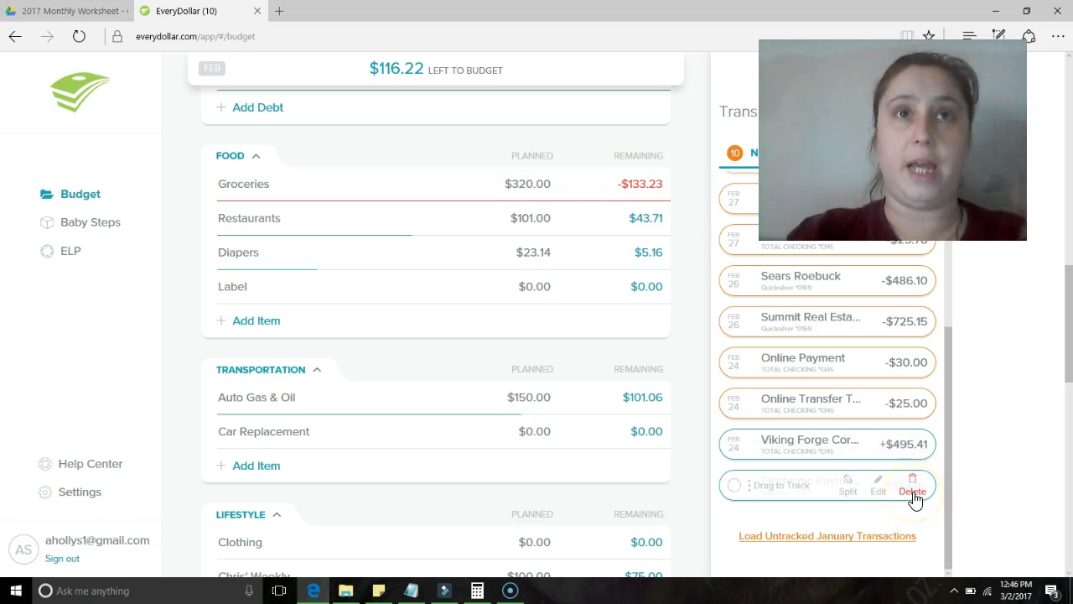
pyautogui.click(913, 497)
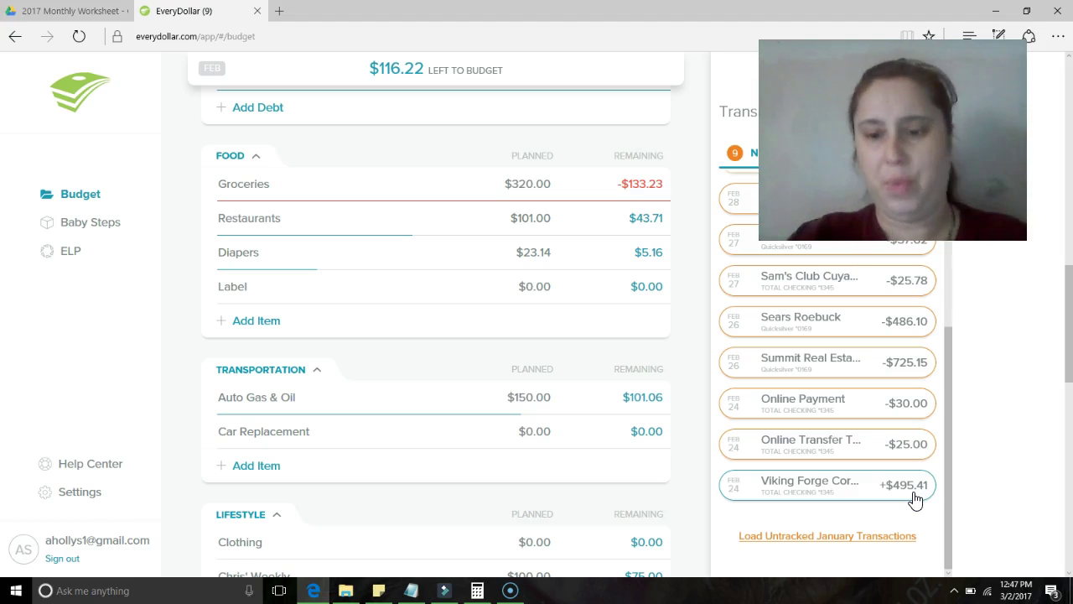
# - Record the $495.41 Viking Forge deposit as the Chris 2/24 income
pyautogui.moveTo(915, 498); pyautogui.dragTo(697, 404)
pyautogui.scroll(1, 697, 405)
pyautogui.scroll(8, 696, 404)
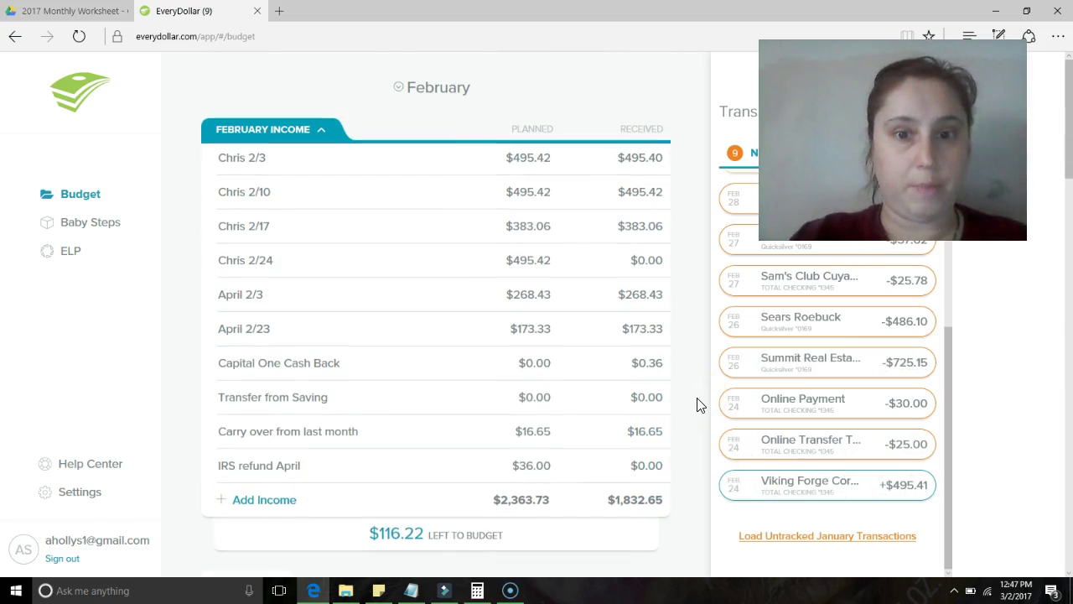
pyautogui.click(780, 440)
pyautogui.moveTo(793, 479); pyautogui.dragTo(595, 268)
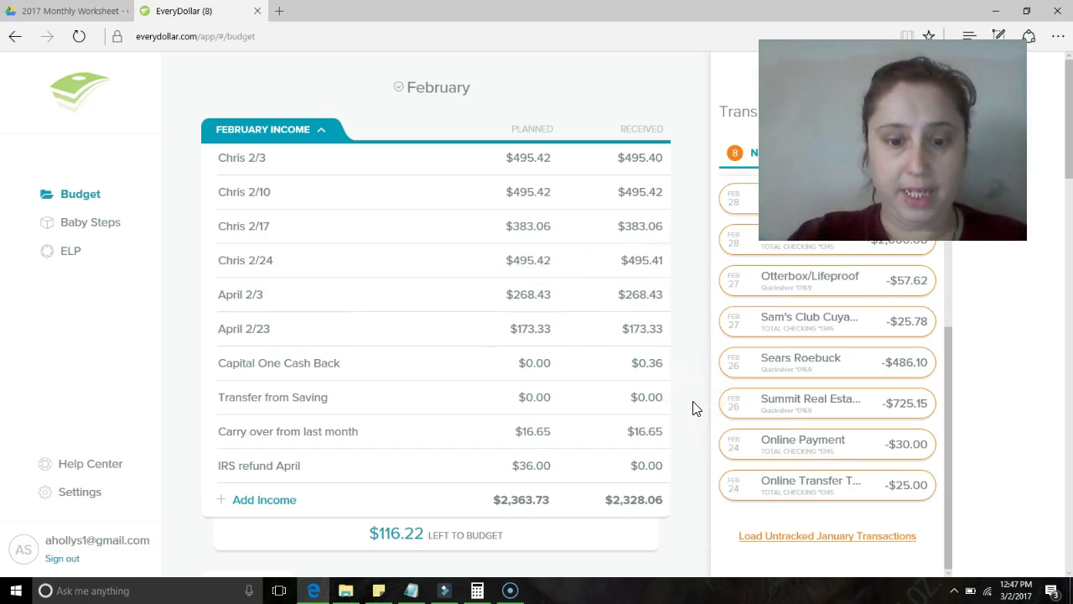
# - Track the $25 Online Transfer under Emergency Fund, leaving $645.91 remaining
pyautogui.moveTo(736, 482); pyautogui.dragTo(689, 457)
pyautogui.scroll(-5, 689, 456)
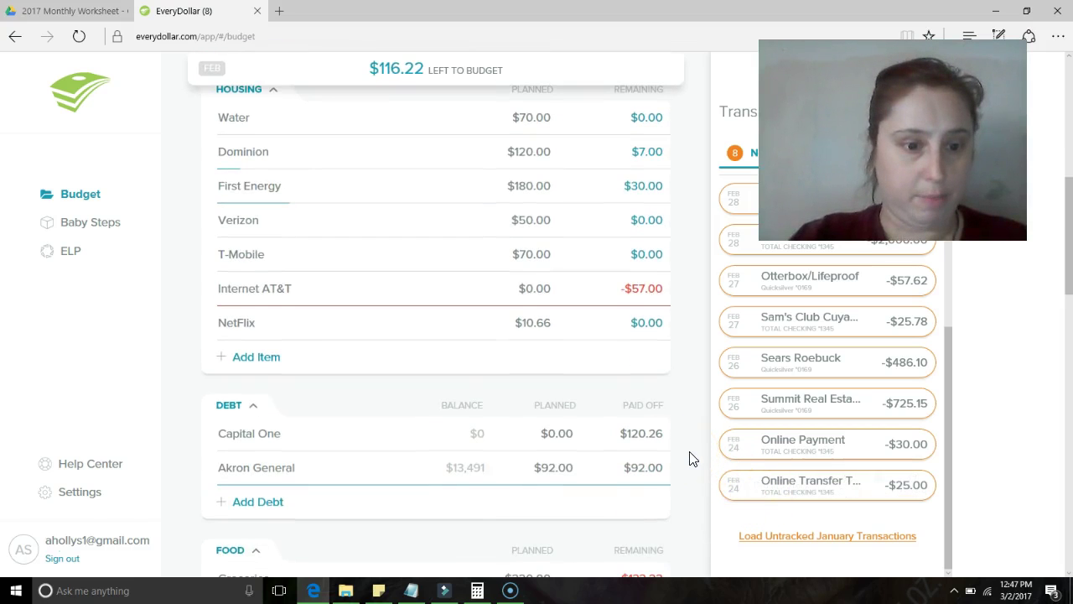
pyautogui.scroll(-6, 689, 457)
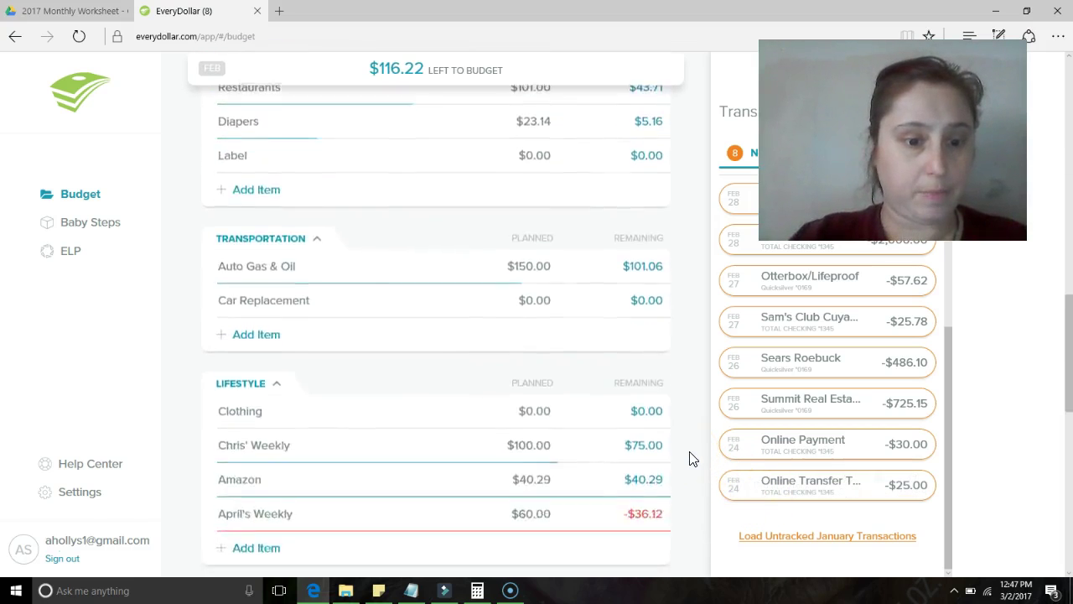
pyautogui.scroll(-5, 689, 457)
pyautogui.moveTo(793, 460)
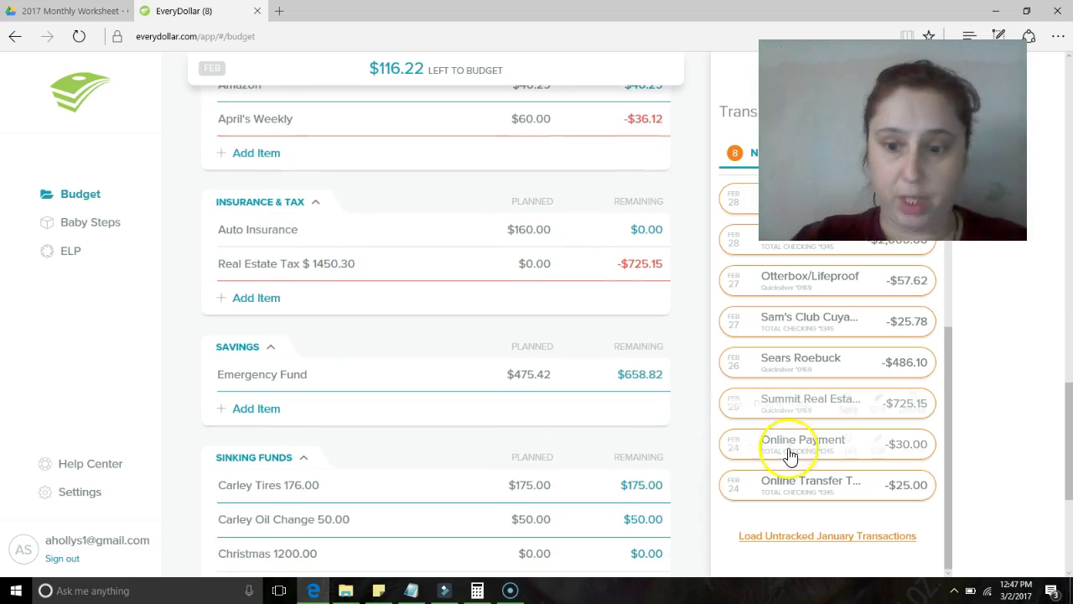
pyautogui.moveTo(795, 484); pyautogui.dragTo(573, 379)
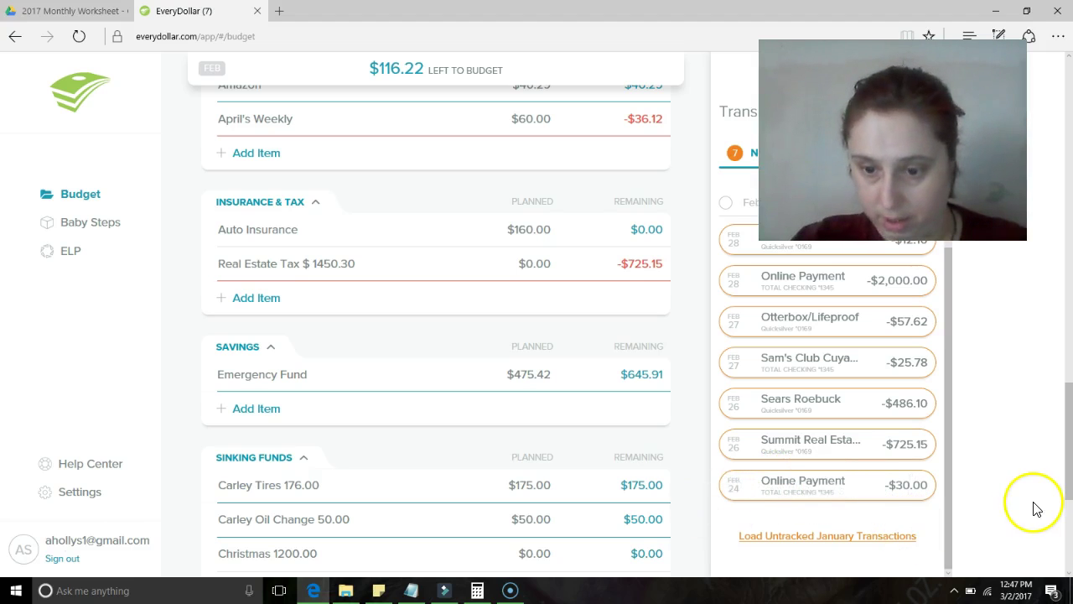
# - Choose Auto Gas & Oil and Chris' Weekly as budget items for the $30 Online Payment
pyautogui.moveTo(851, 489)
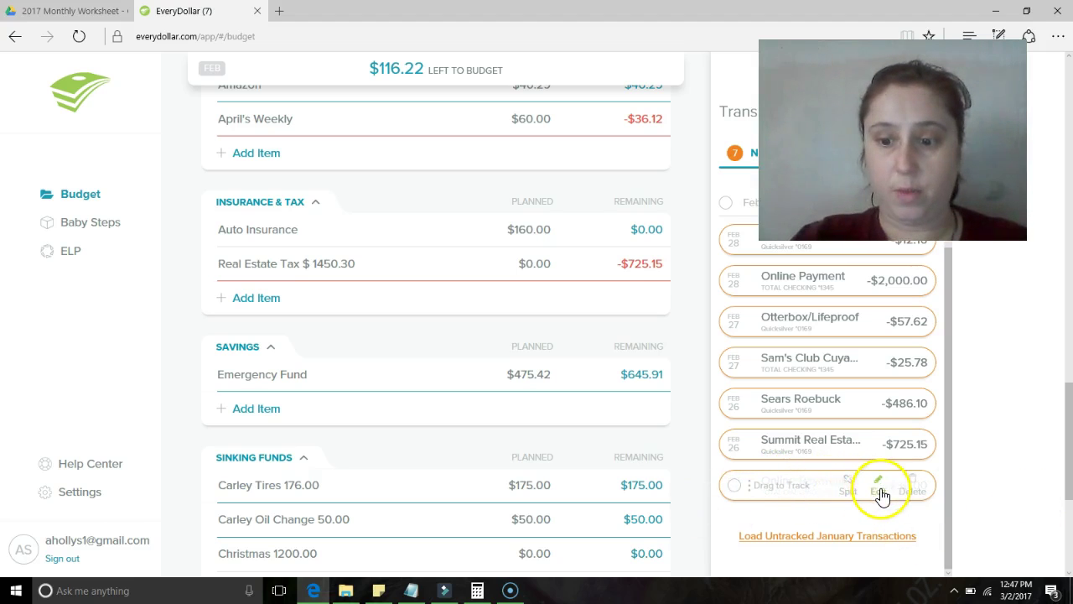
pyautogui.click(845, 494)
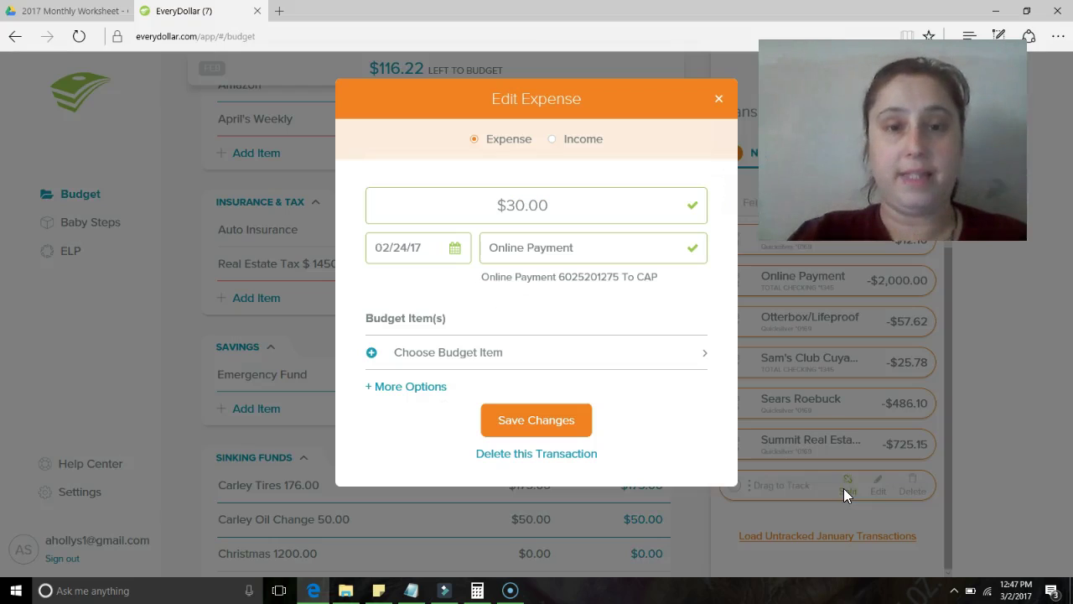
pyautogui.click(475, 363)
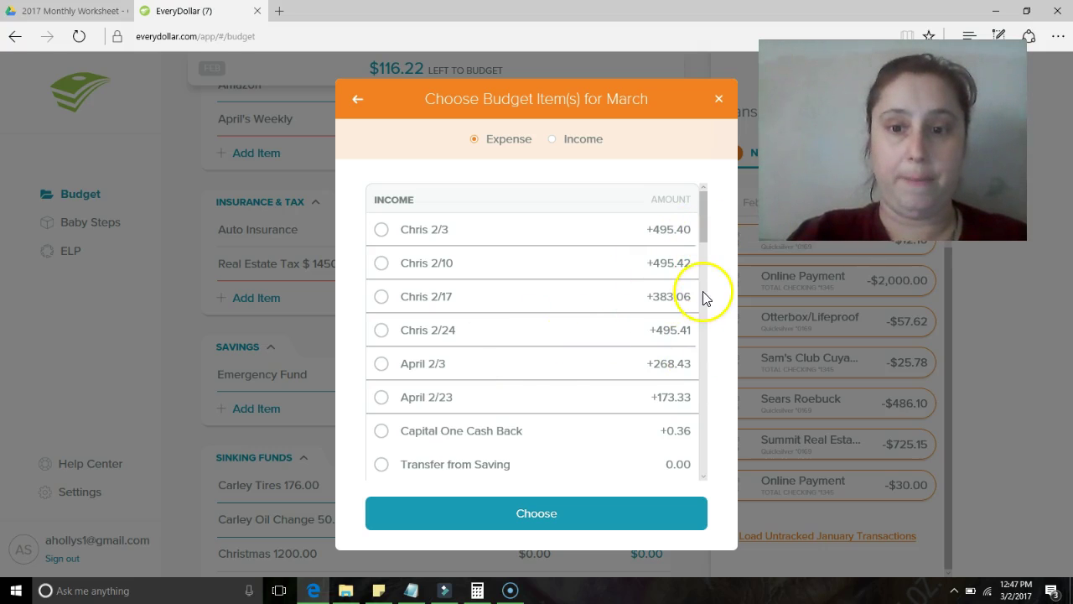
pyautogui.moveTo(705, 223); pyautogui.dragTo(716, 395)
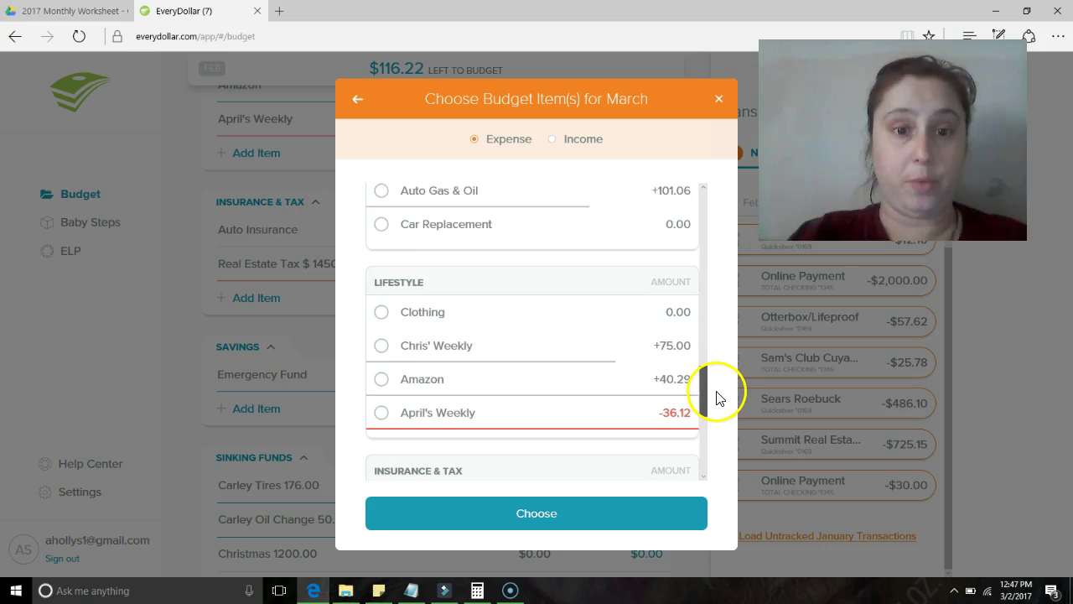
pyautogui.click(662, 191)
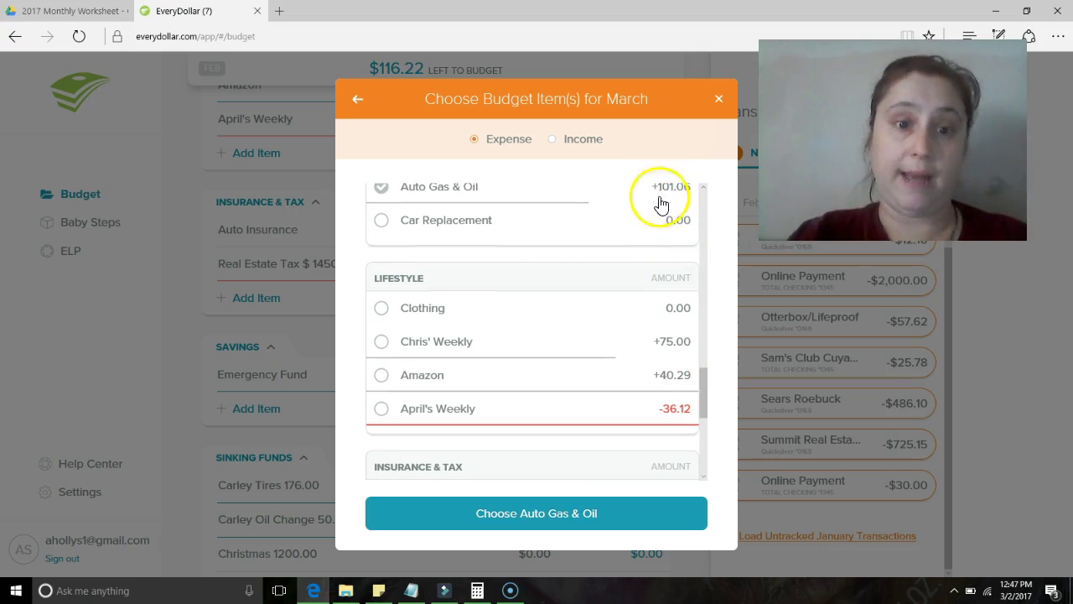
pyautogui.click(527, 521)
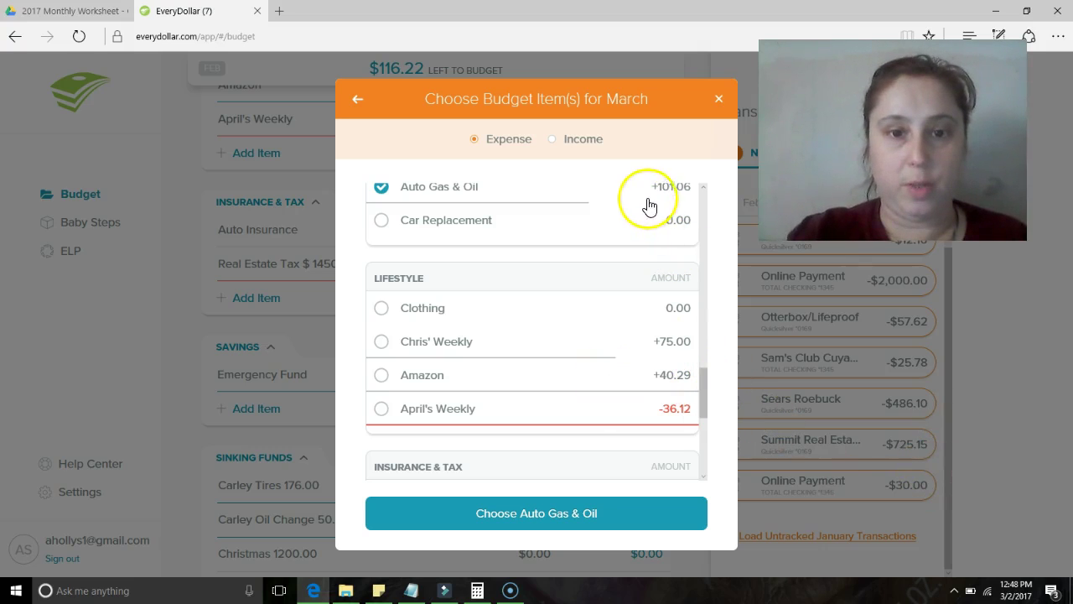
pyautogui.click(673, 351)
pyautogui.click(592, 515)
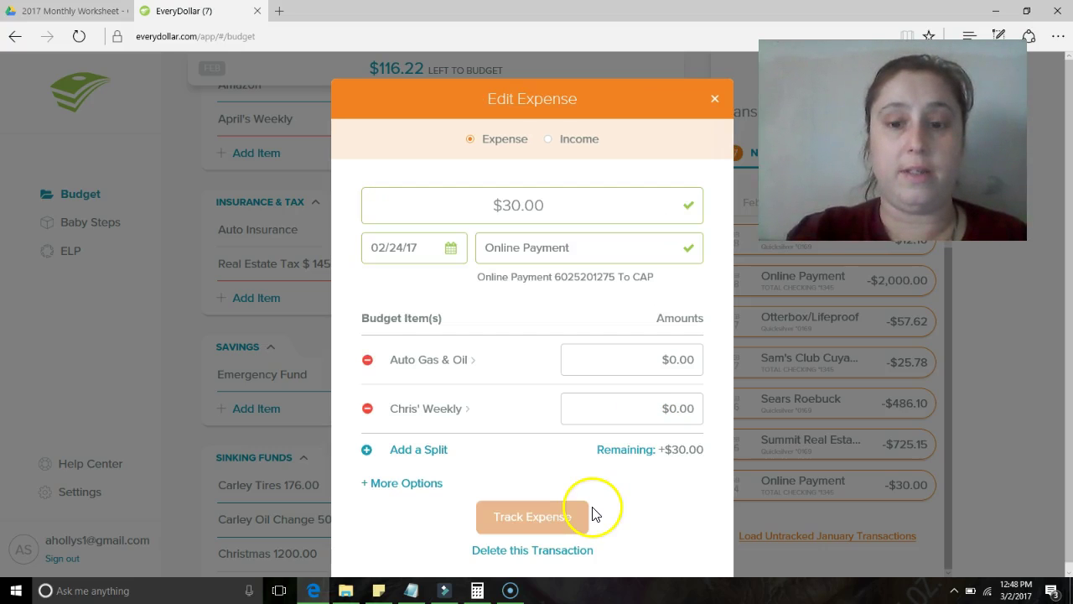
# - Split the payment as $25 to Auto Gas & Oil and $5.00 to Chris' Weekly, then track it
pyautogui.doubleClick(674, 359)
pyautogui.click(661, 361)
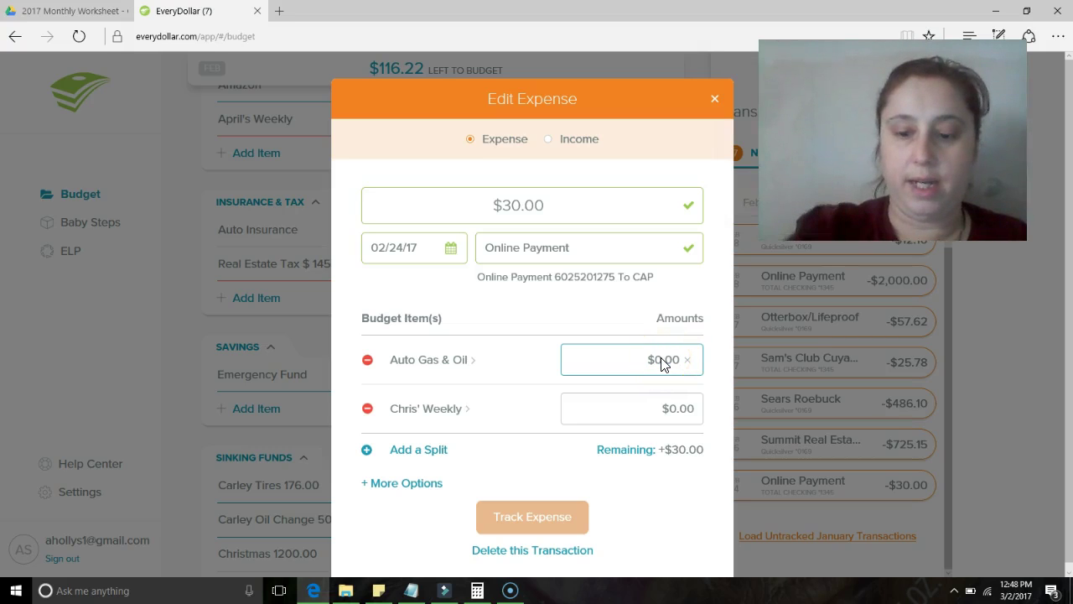
pyautogui.write('25')
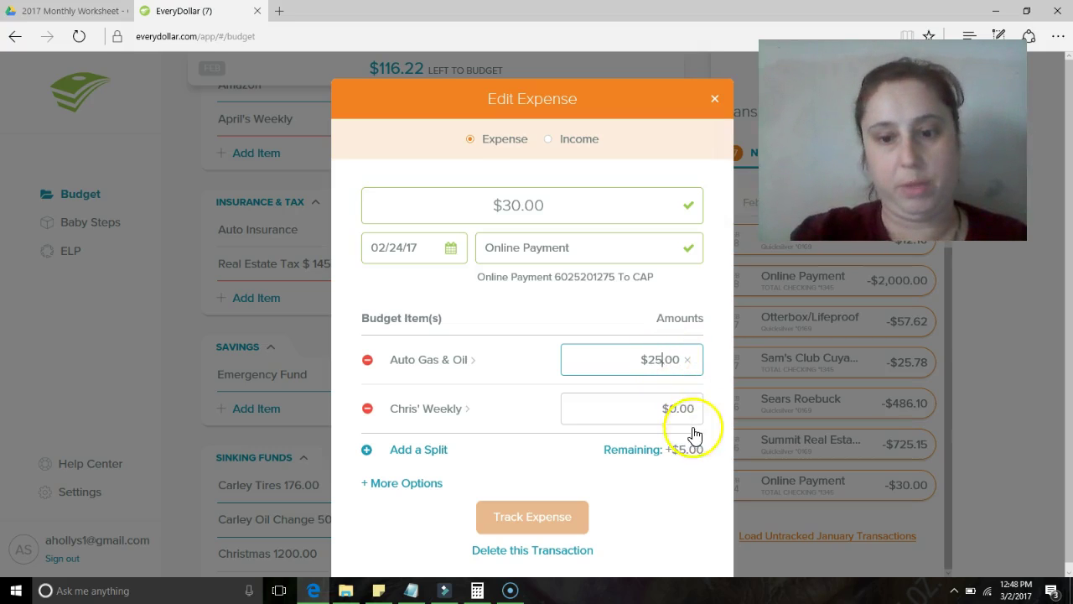
pyautogui.doubleClick(676, 409)
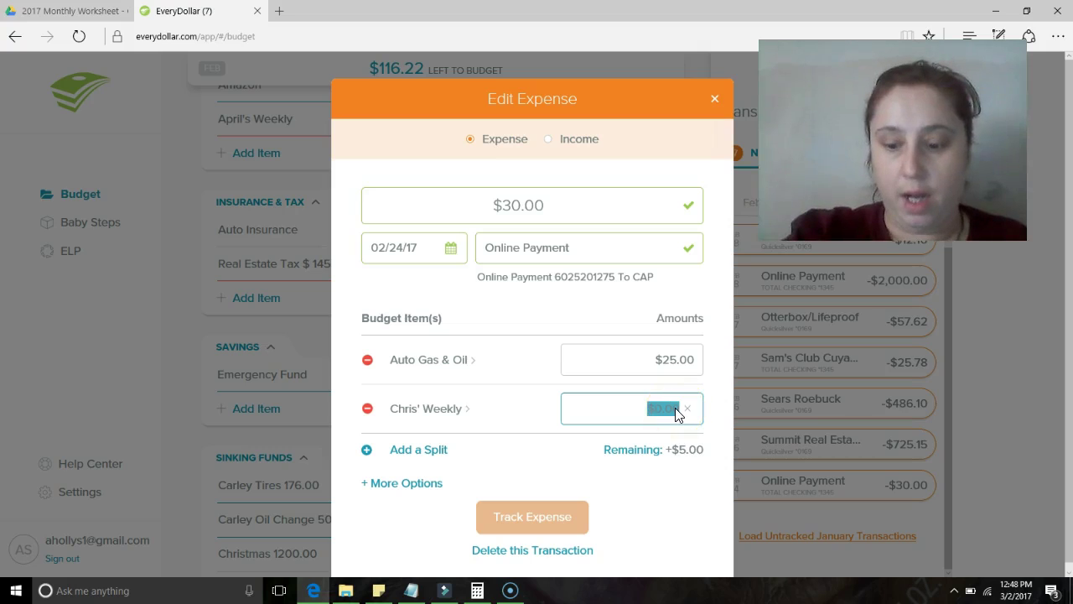
pyautogui.write('5.00')
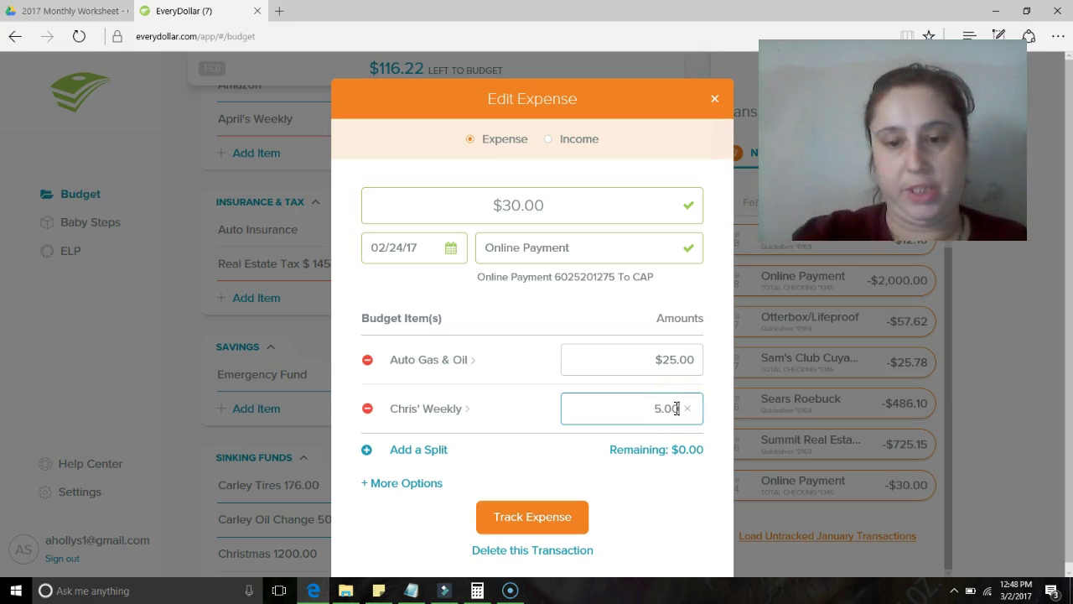
pyautogui.click(580, 485)
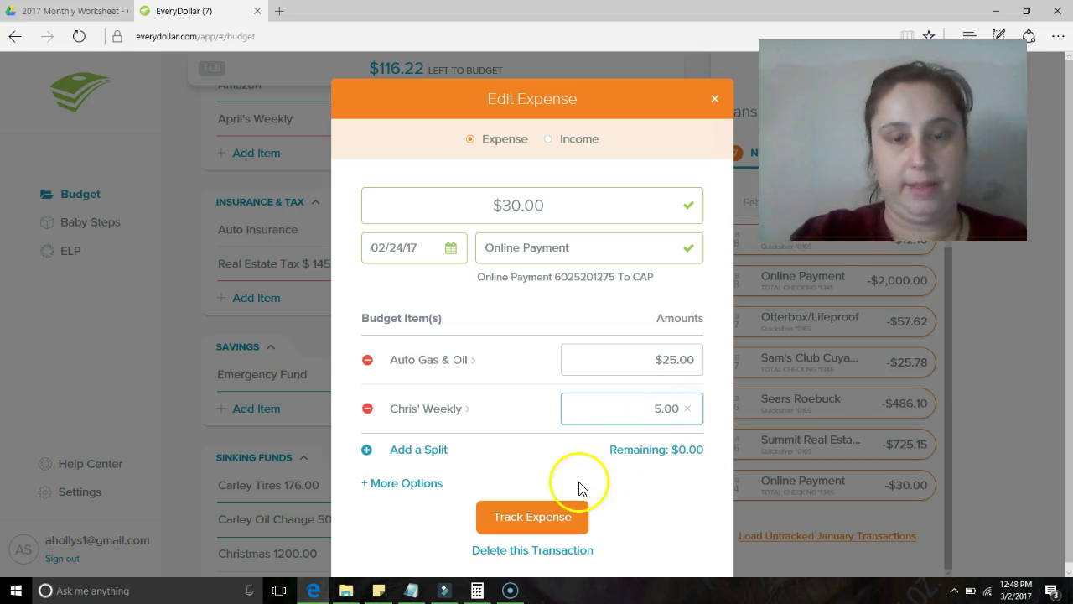
pyautogui.click(542, 524)
pyautogui.click(642, 501)
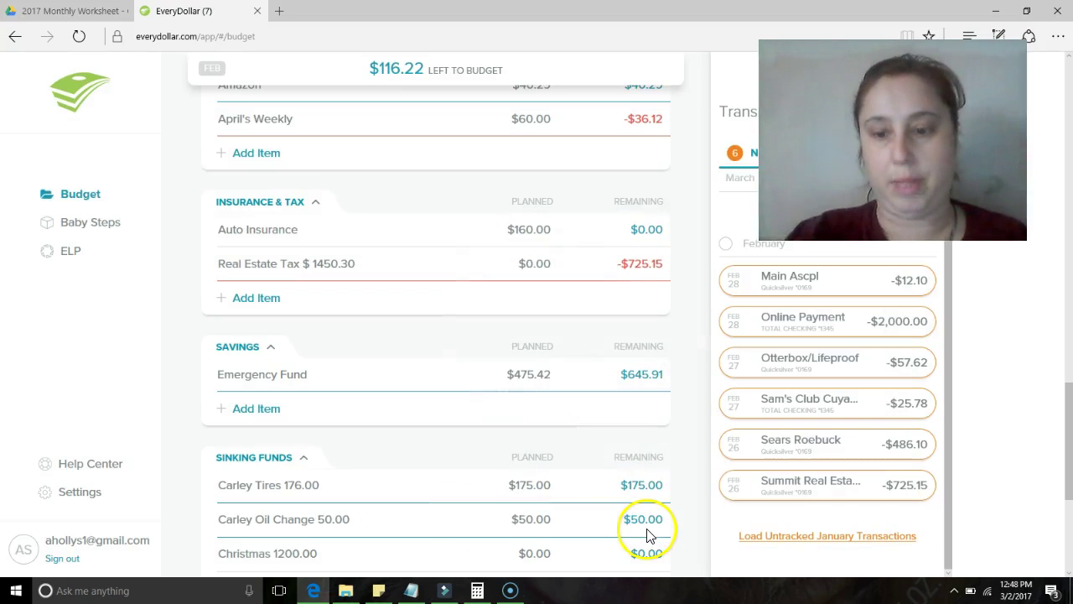
# - Track the $725.15 Summit Real Estate charge under Real Estate Tax in Insurance & Tax
pyautogui.moveTo(861, 491)
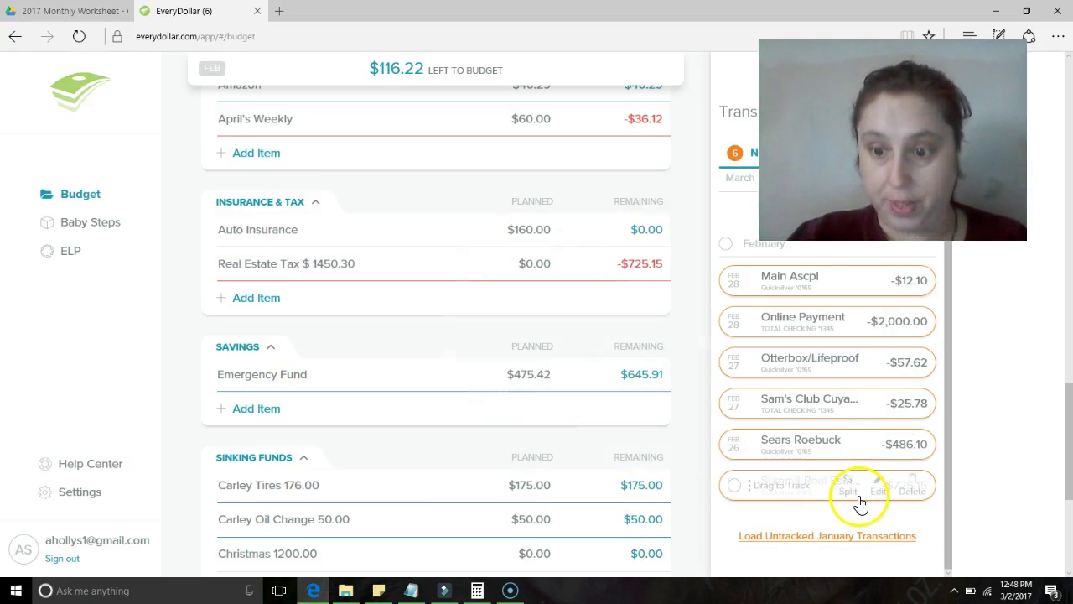
pyautogui.moveTo(860, 500); pyautogui.dragTo(545, 268)
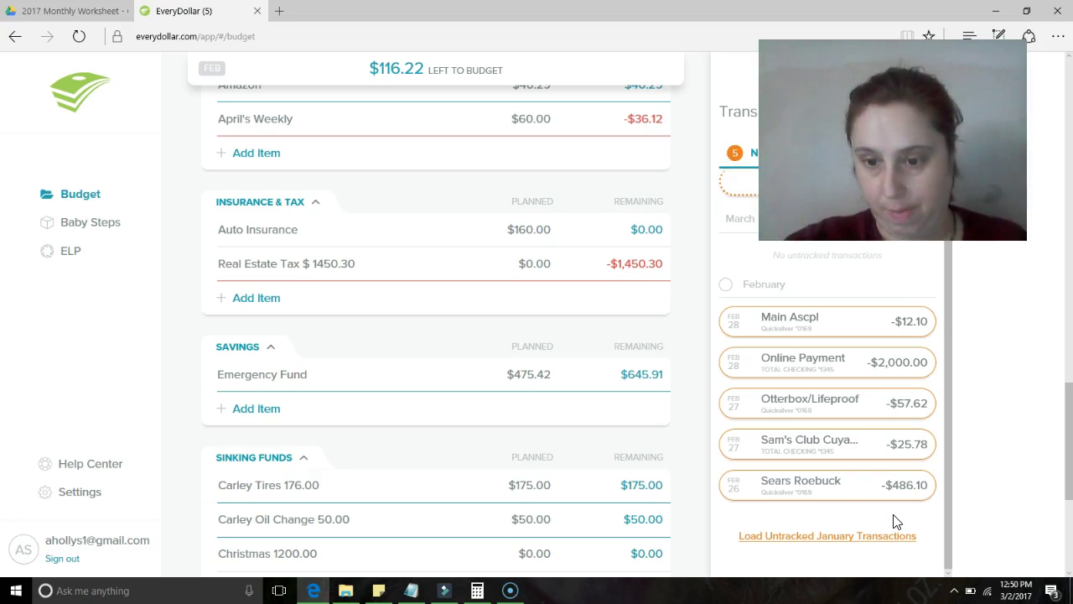
# - Track the $25.78 Sam's Club purchase under Auto Gas & Oil, leaving $50.28 remaining
pyautogui.click(925, 457)
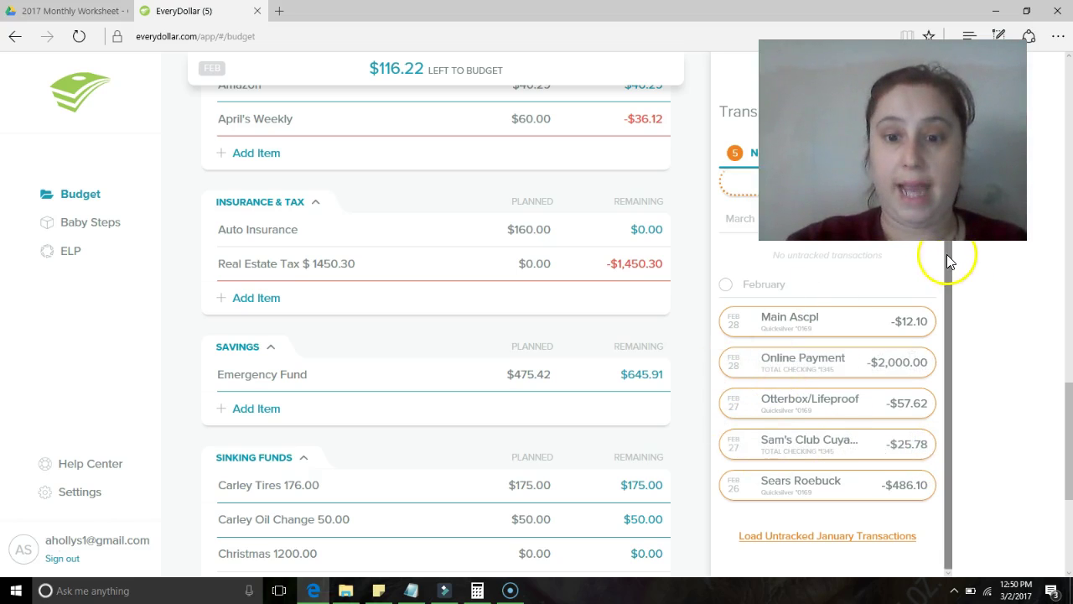
pyautogui.scroll(-4, 683, 315)
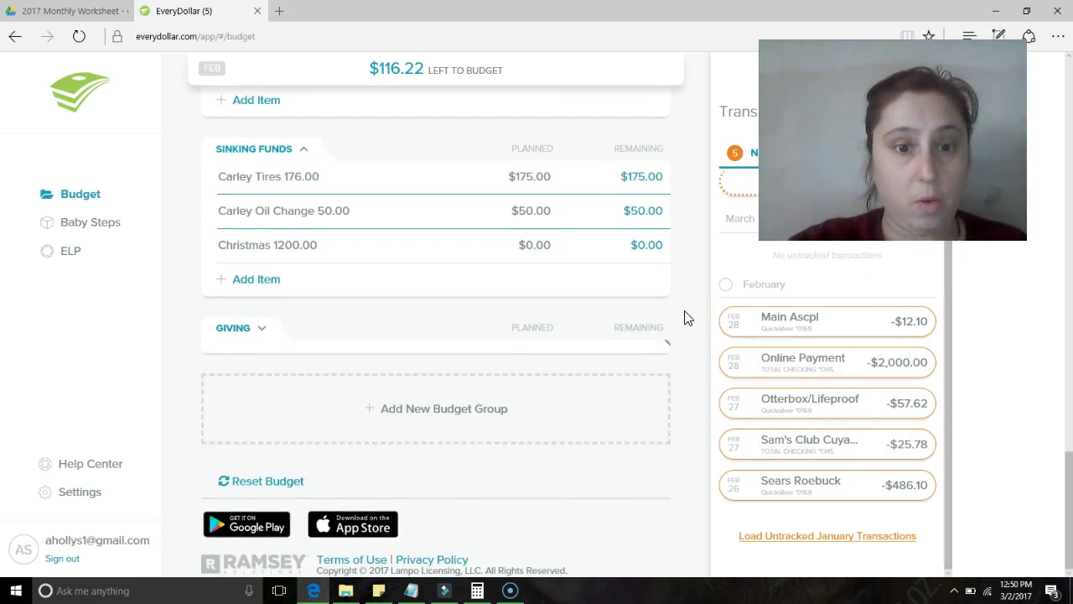
pyautogui.scroll(4, 683, 317)
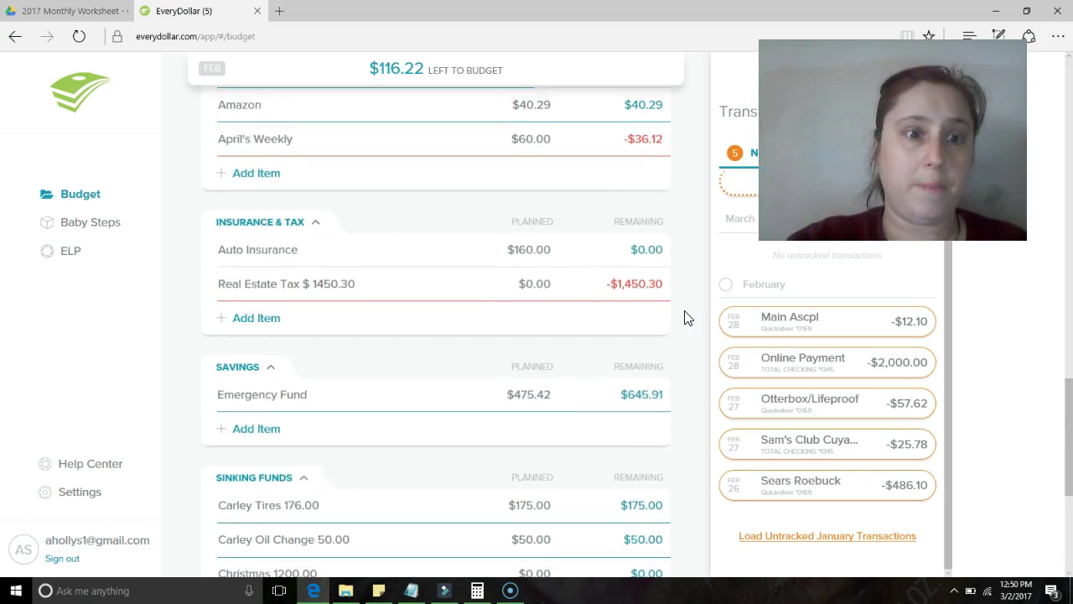
pyautogui.scroll(1, 683, 317)
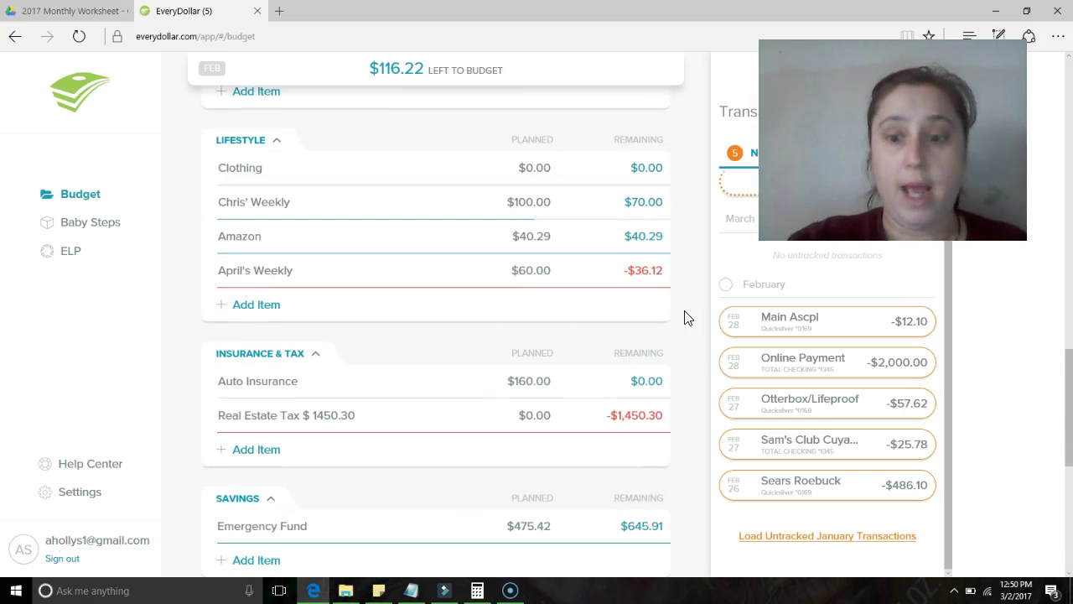
pyautogui.moveTo(788, 415)
pyautogui.moveTo(814, 445); pyautogui.dragTo(839, 450)
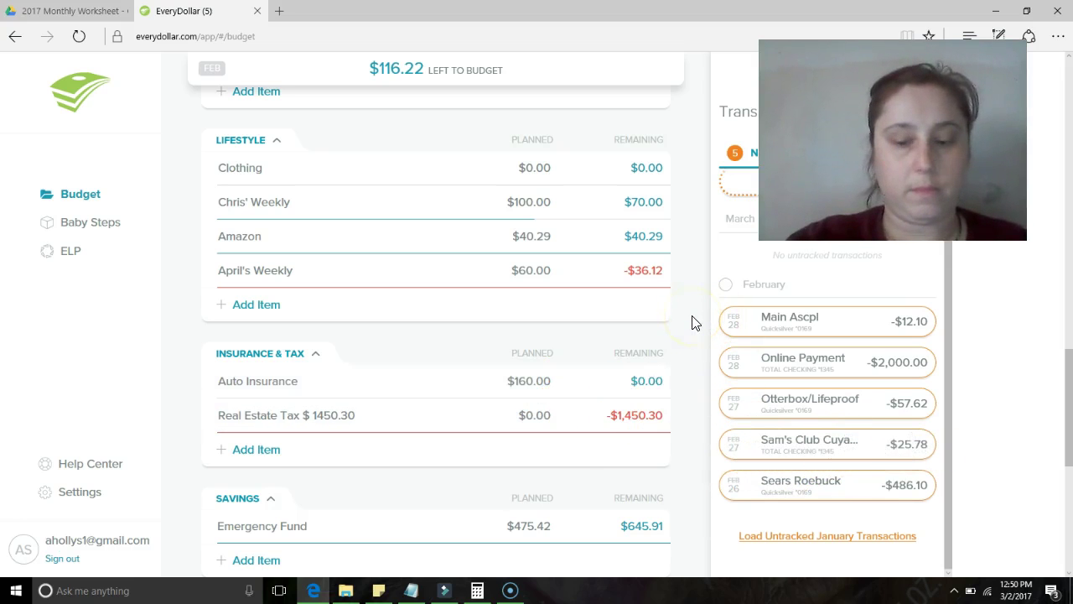
pyautogui.scroll(1, 693, 322)
pyautogui.scroll(2, 694, 321)
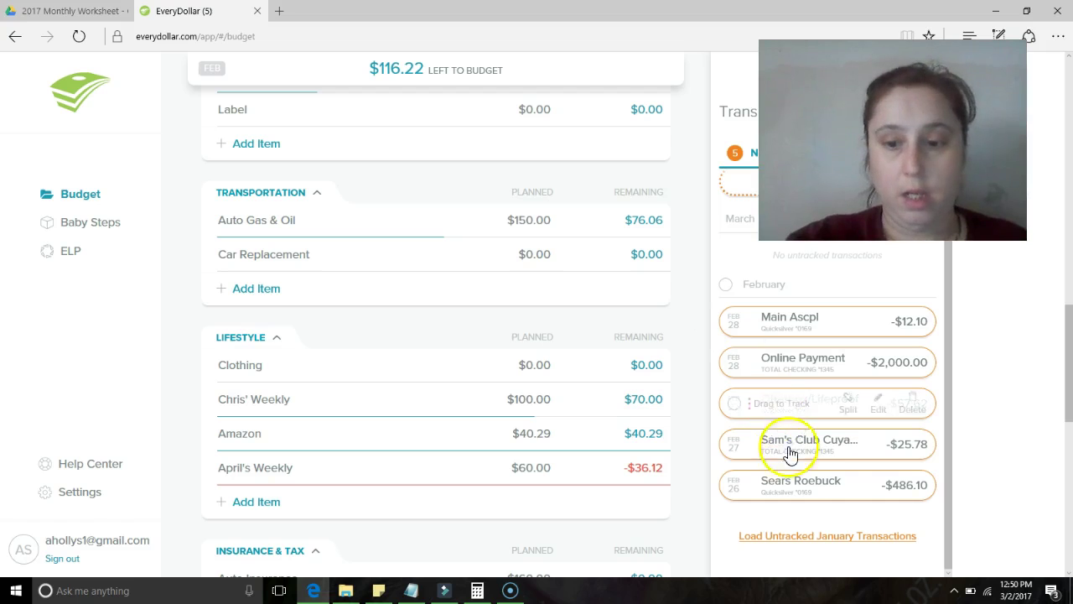
pyautogui.moveTo(805, 450); pyautogui.dragTo(458, 216)
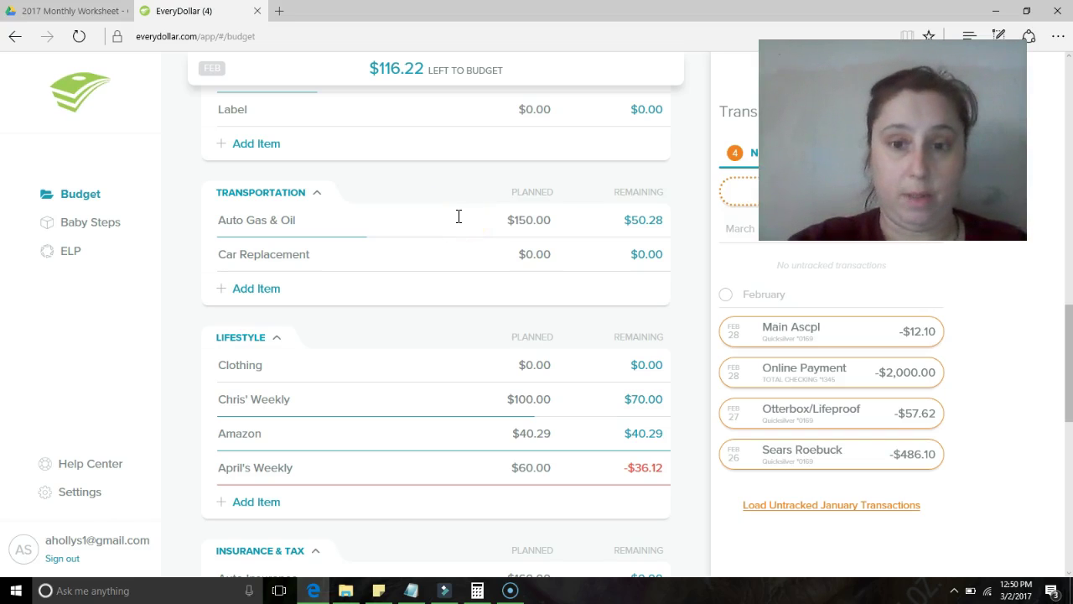
# - Track the Otterbox/Lifeproof and Main Ascpl charges under April's Weekly
pyautogui.moveTo(793, 426)
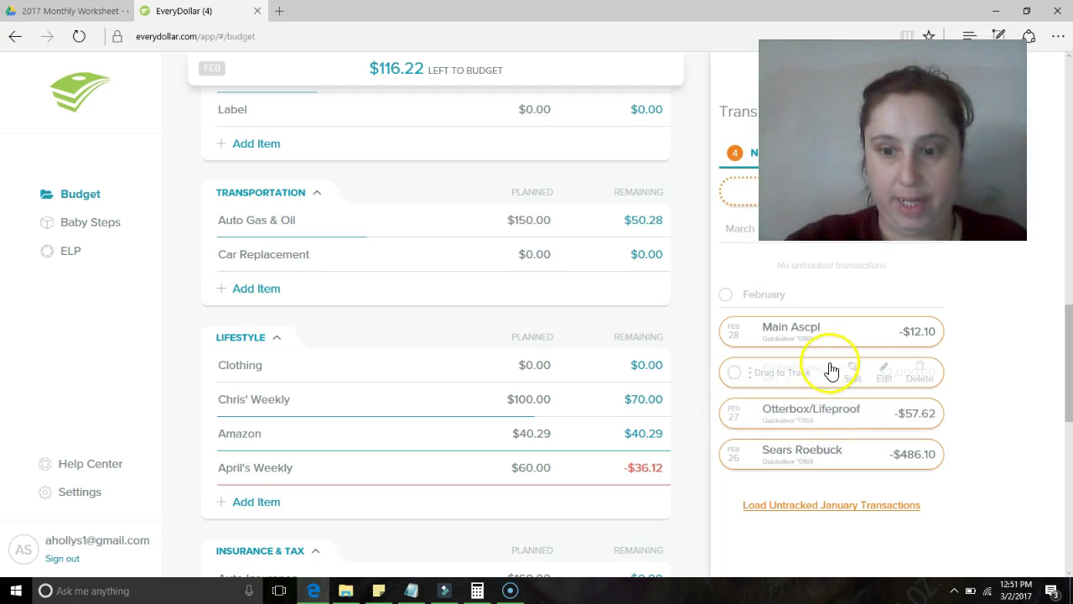
pyautogui.moveTo(830, 424); pyautogui.dragTo(612, 465)
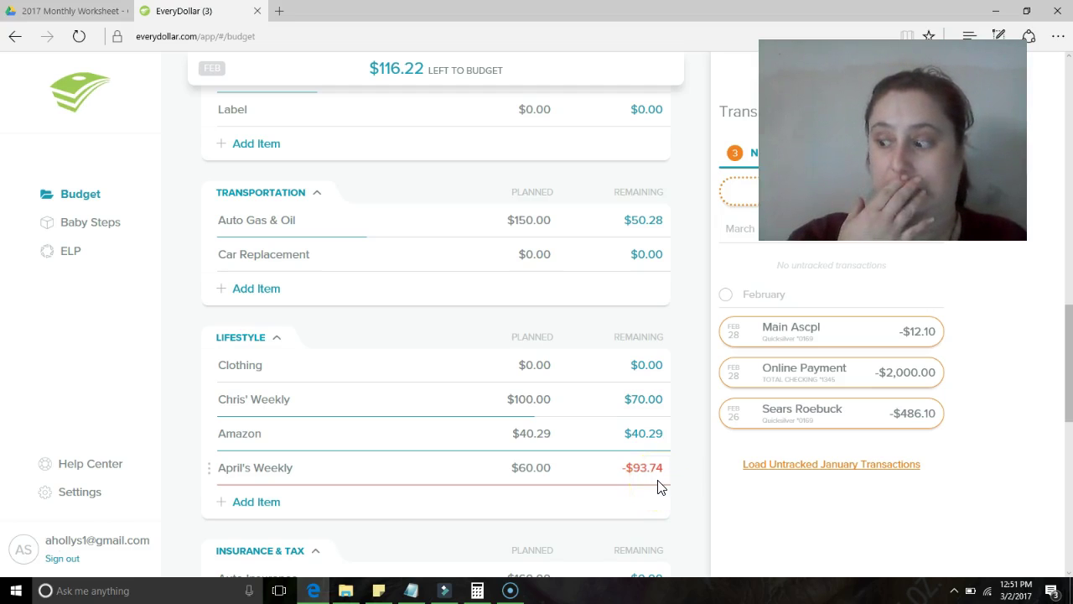
pyautogui.moveTo(848, 374)
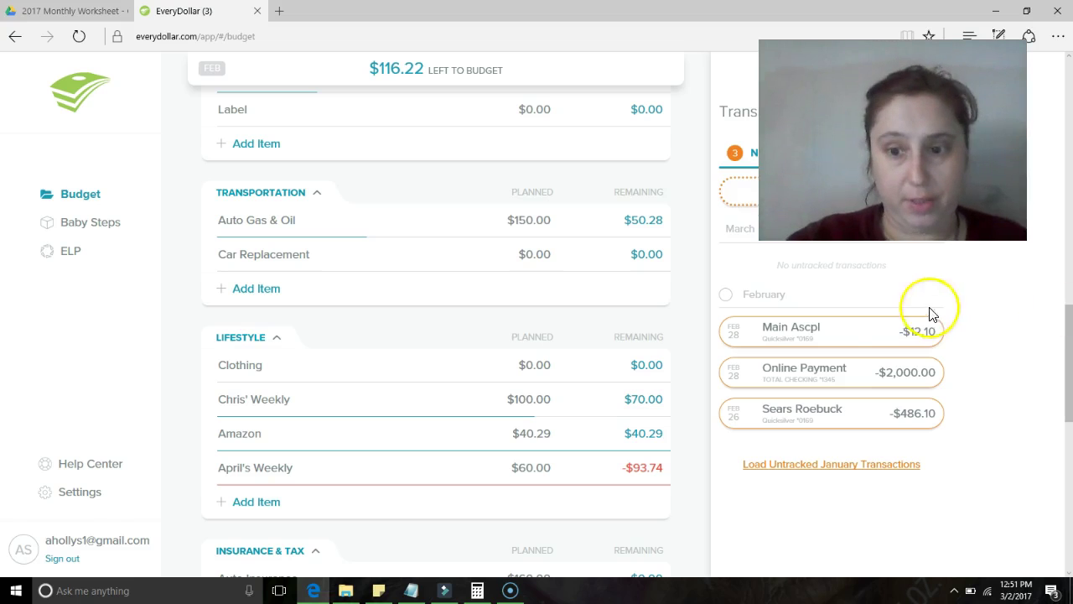
pyautogui.moveTo(859, 344); pyautogui.dragTo(538, 472)
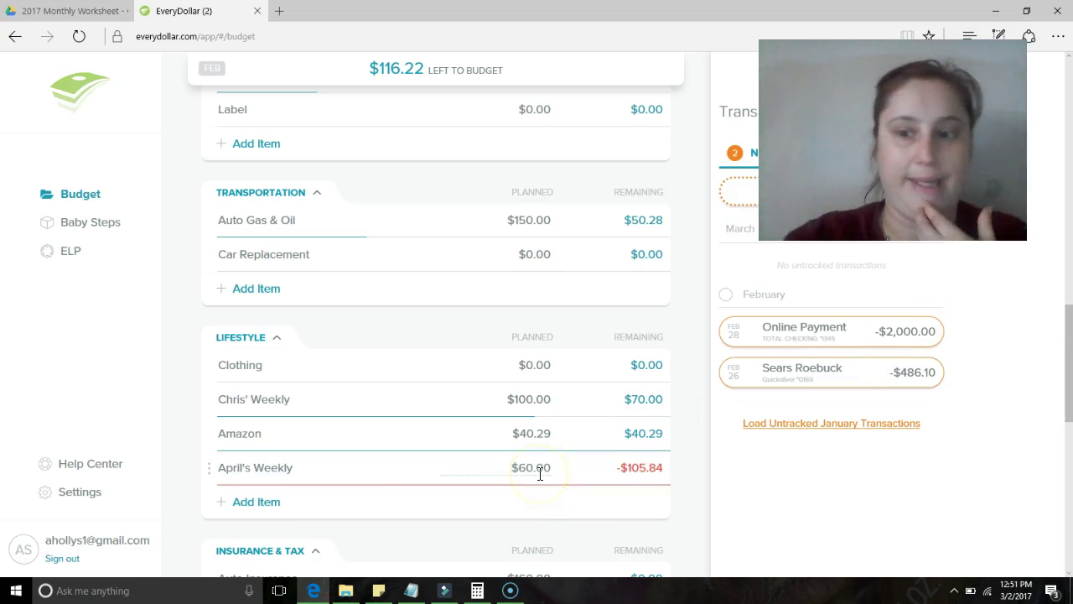
# - Apply the Online Payment to the Akron General debt
pyautogui.moveTo(762, 356); pyautogui.dragTo(780, 361)
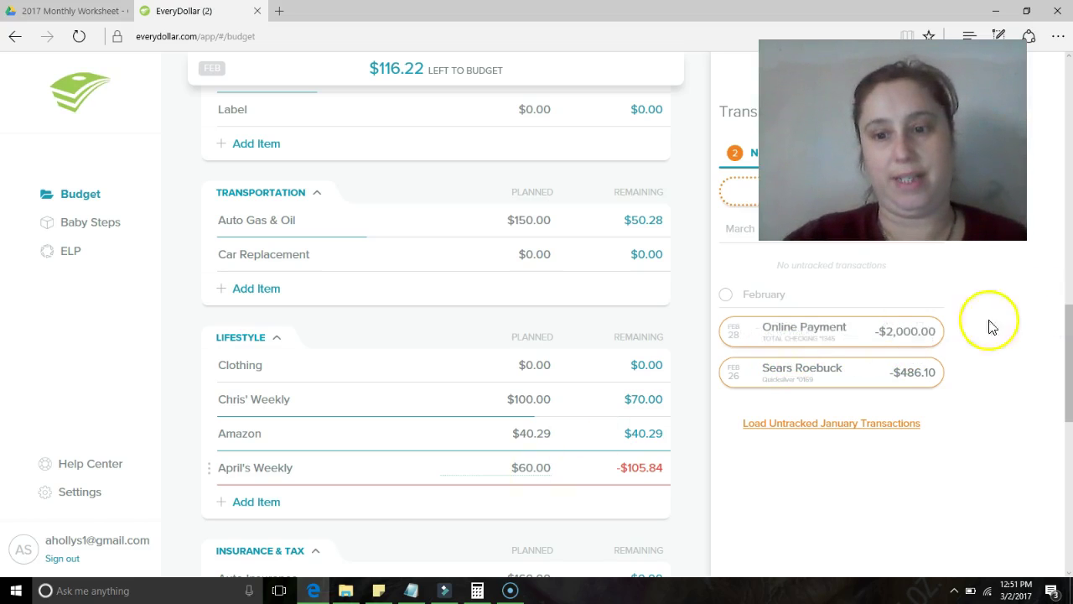
pyautogui.scroll(1, 701, 340)
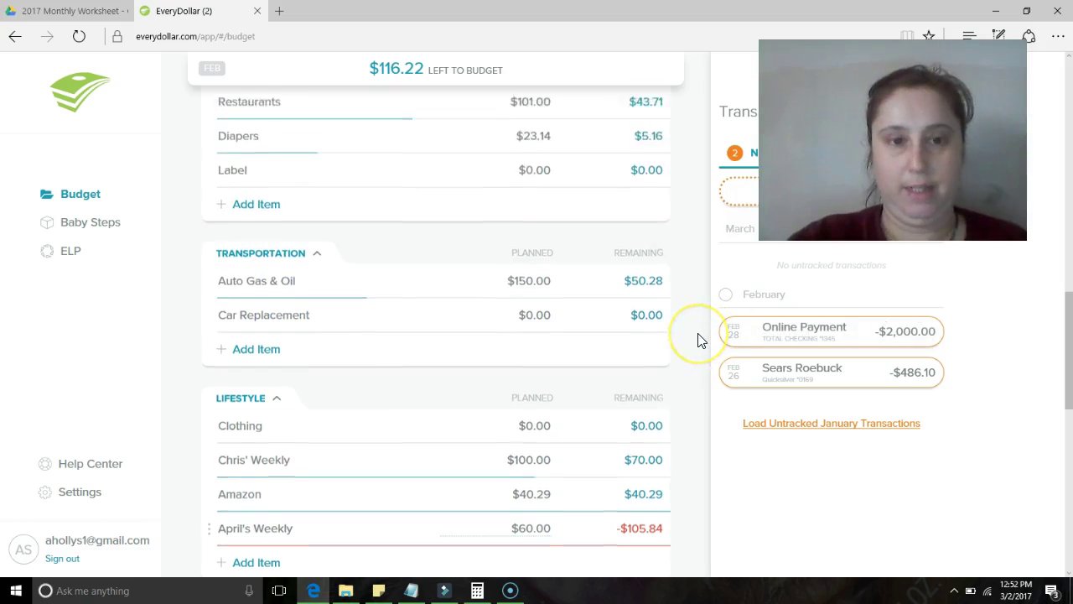
pyautogui.scroll(4, 701, 339)
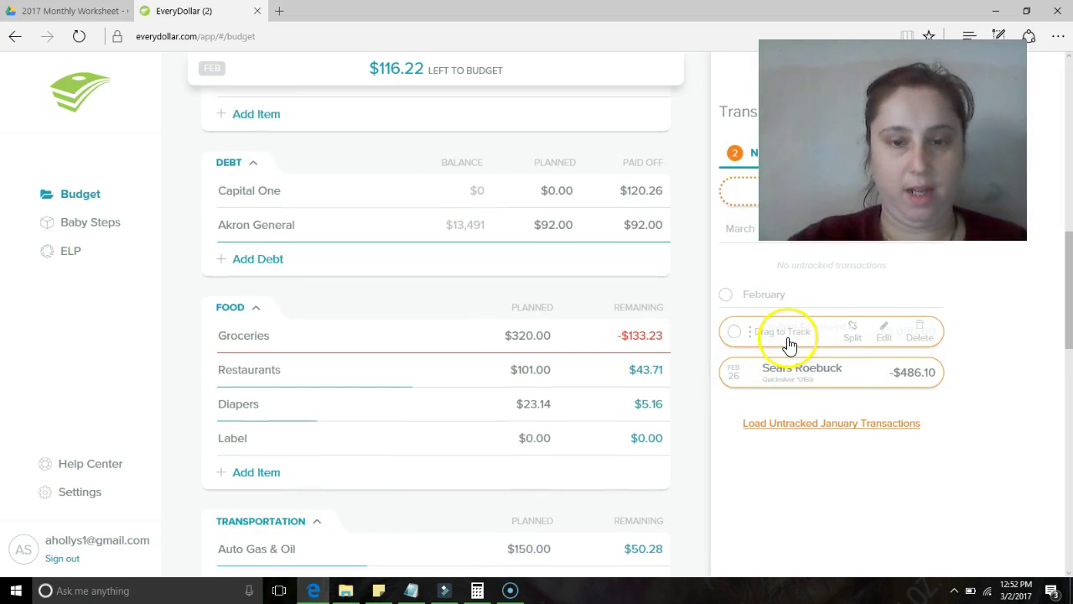
pyautogui.moveTo(788, 344); pyautogui.dragTo(508, 228)
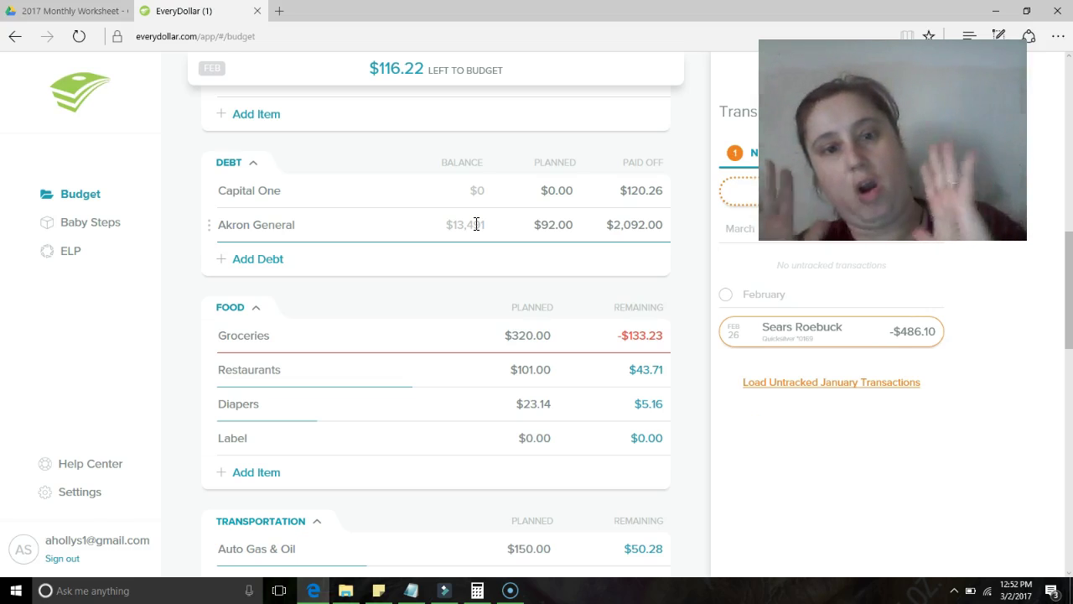
# - Delete the $486.10 Sears Roebuck transaction, emptying the new-transaction list
pyautogui.click(780, 270)
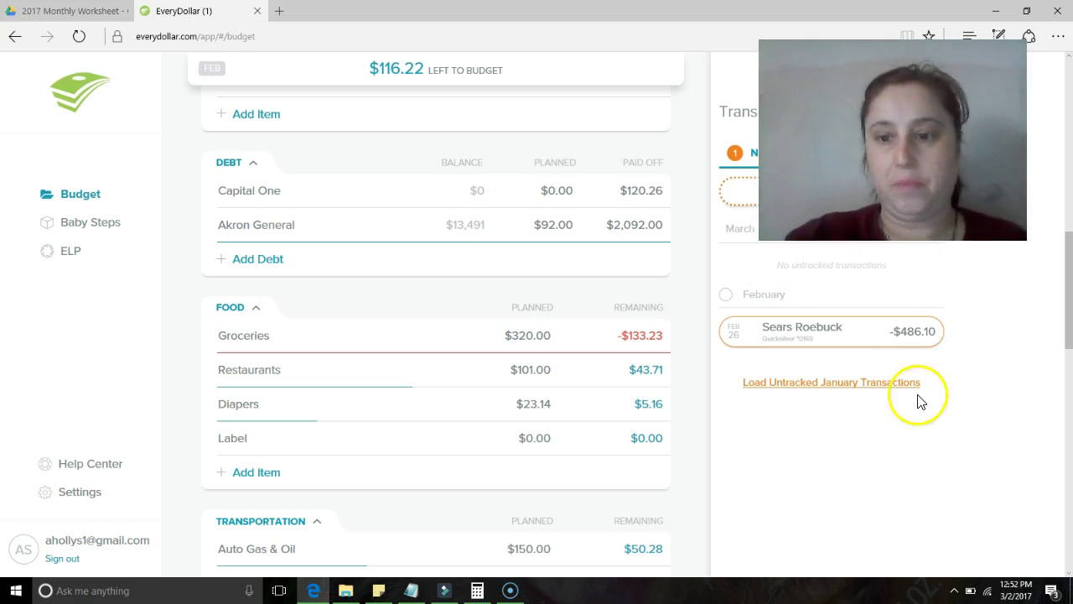
pyautogui.click(926, 337)
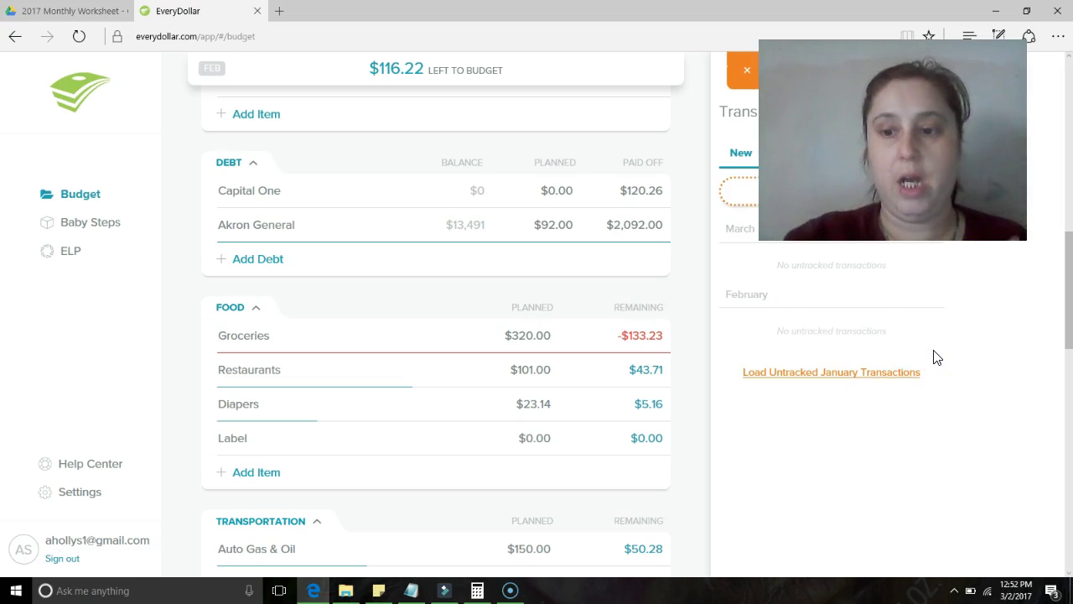
pyautogui.scroll(3, 982, 331)
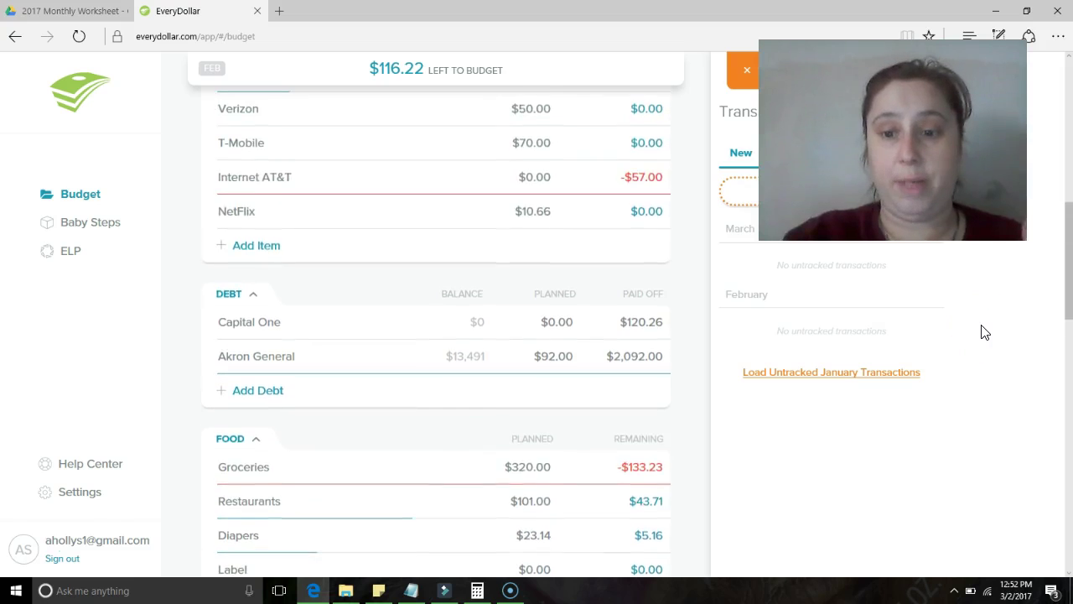
pyautogui.scroll(5, 983, 332)
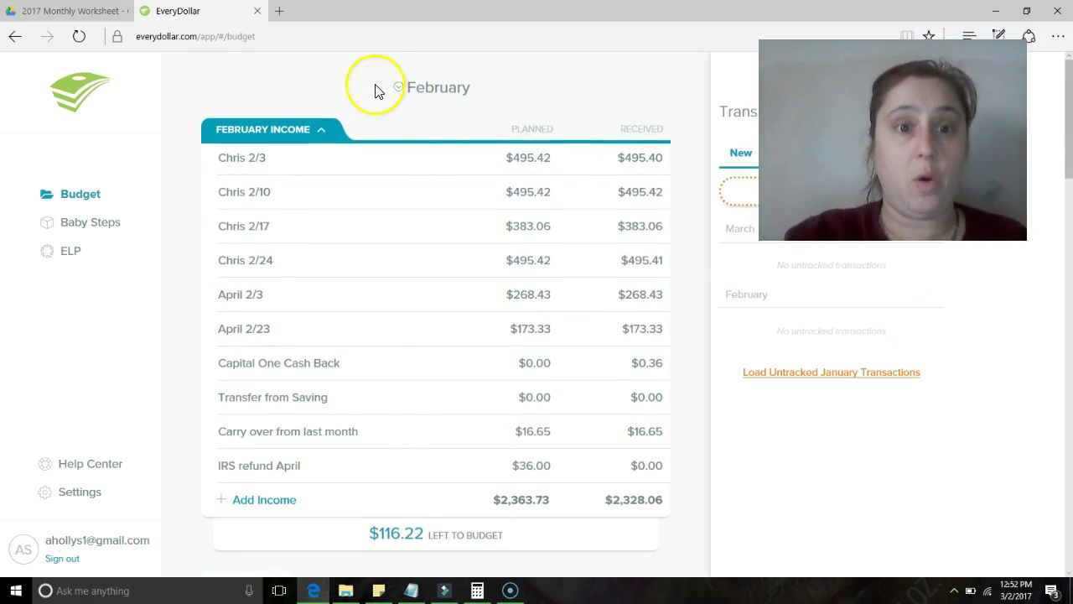
# - Switch to the March 2017 budget and add a $0.00 income line named 'Chris 3/31'
pyautogui.click(438, 99)
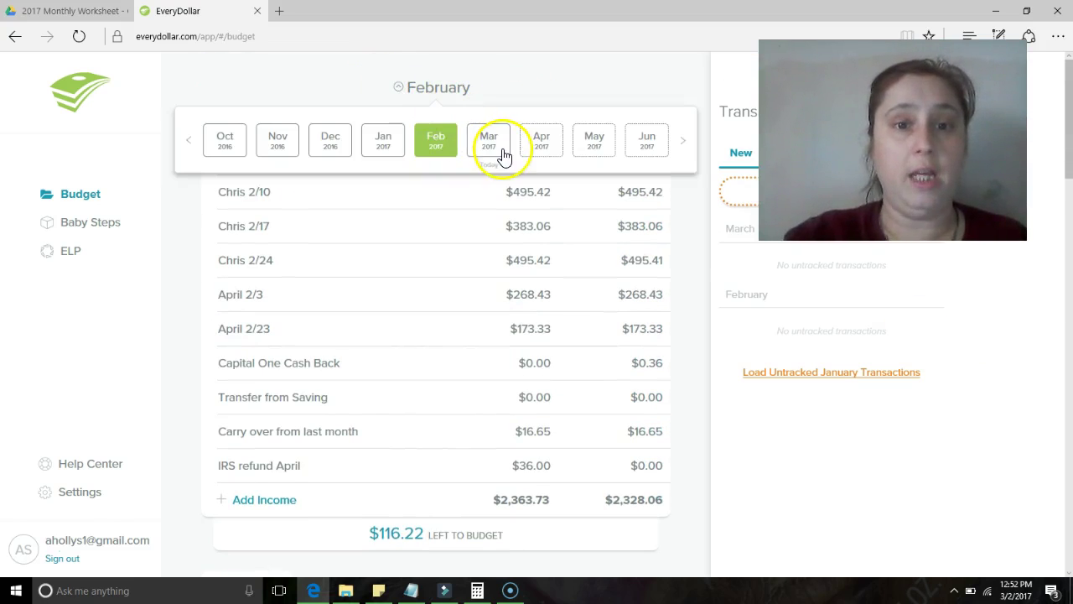
pyautogui.click(538, 92)
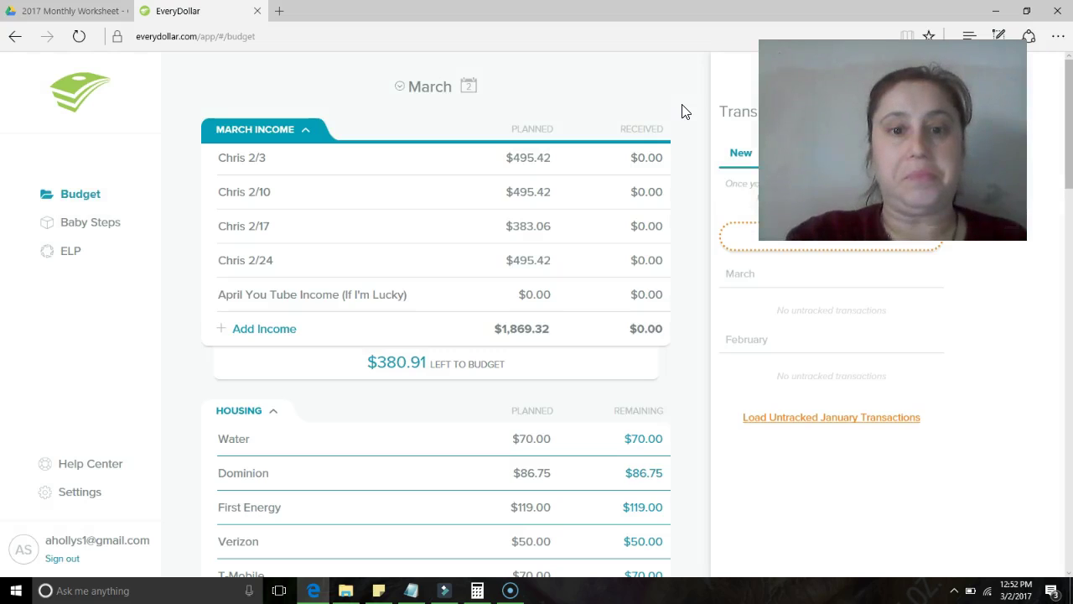
pyautogui.click(250, 157)
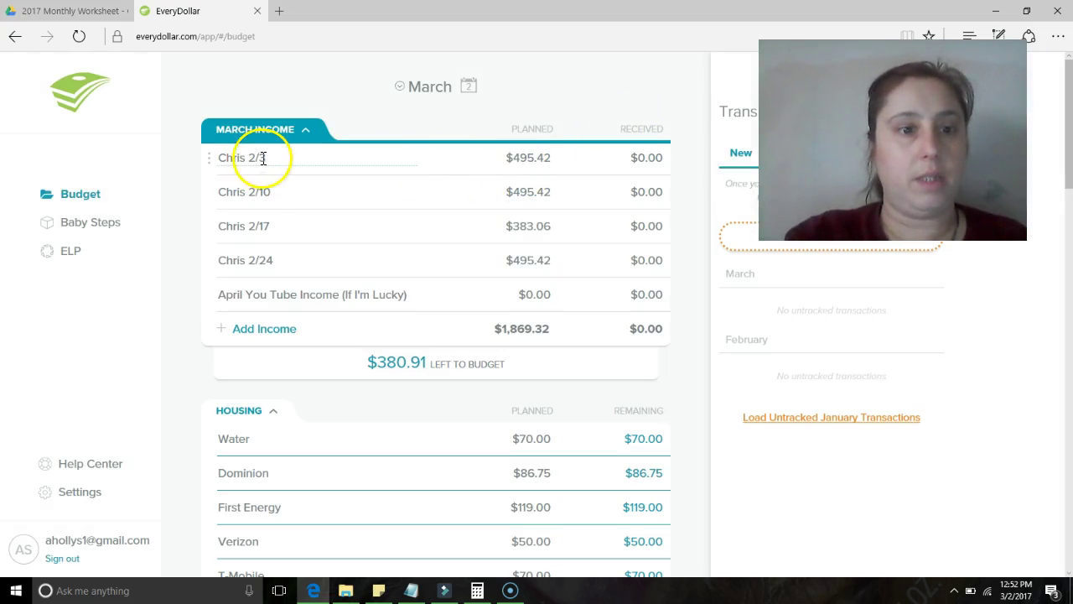
pyautogui.click(260, 258)
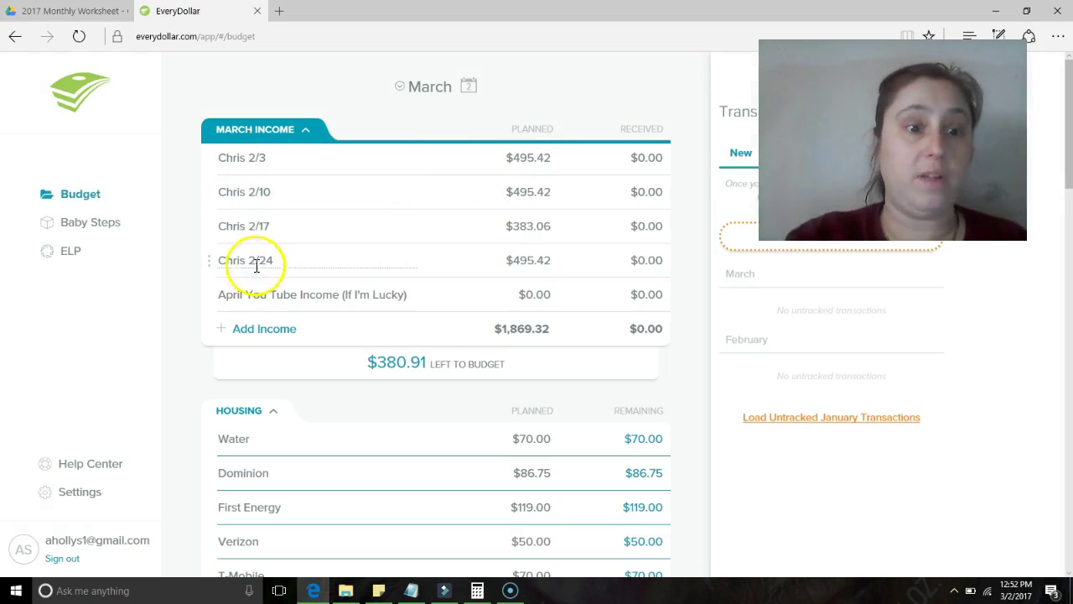
pyautogui.click(249, 328)
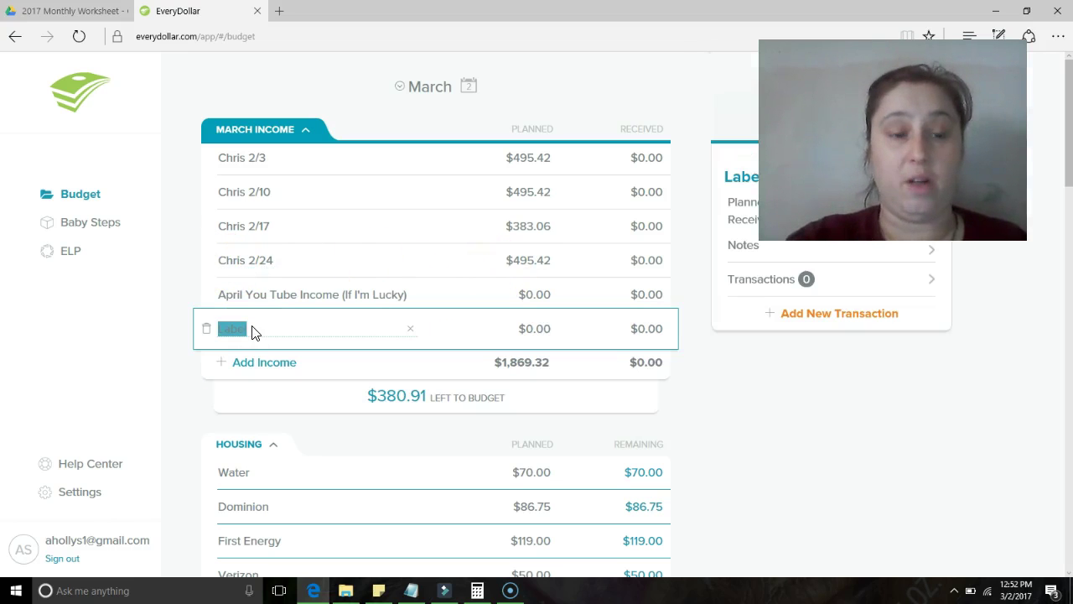
pyautogui.write('Chris ')
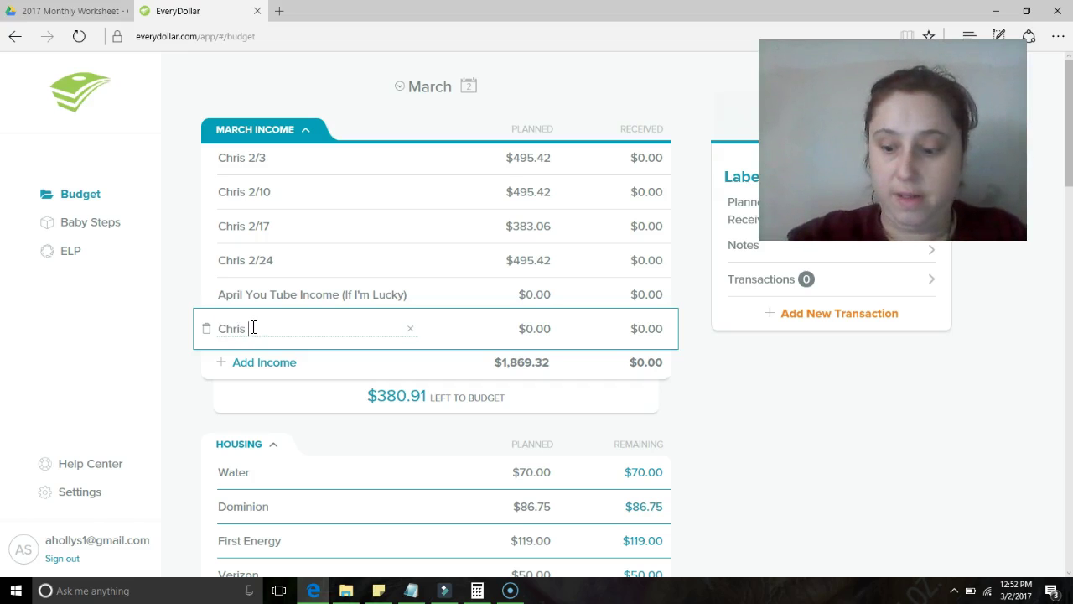
pyautogui.write('3/')
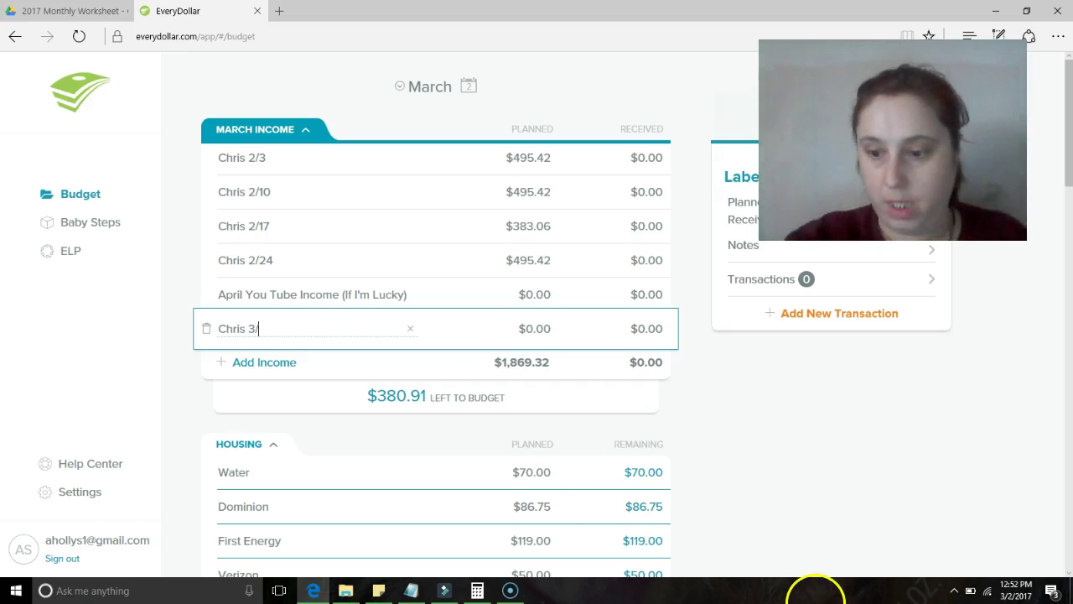
pyautogui.click(1019, 589)
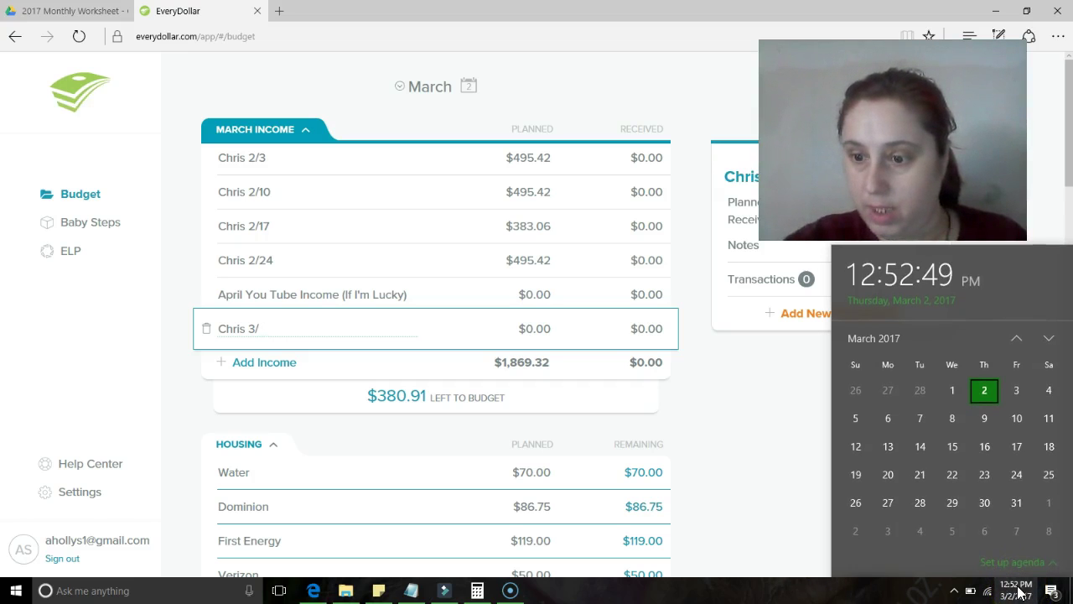
pyautogui.click(305, 331)
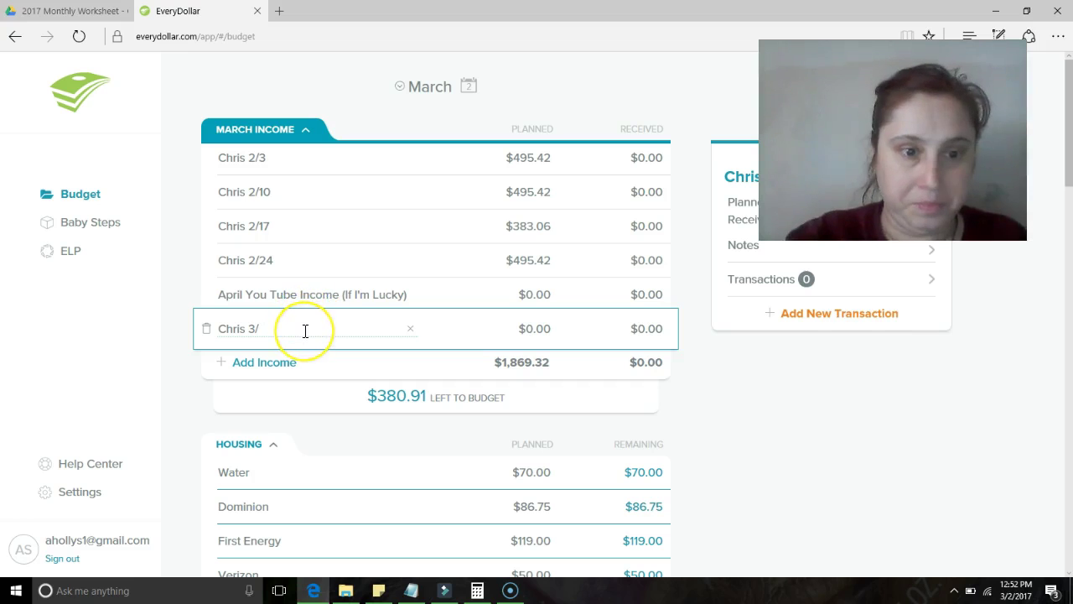
pyautogui.write('31')
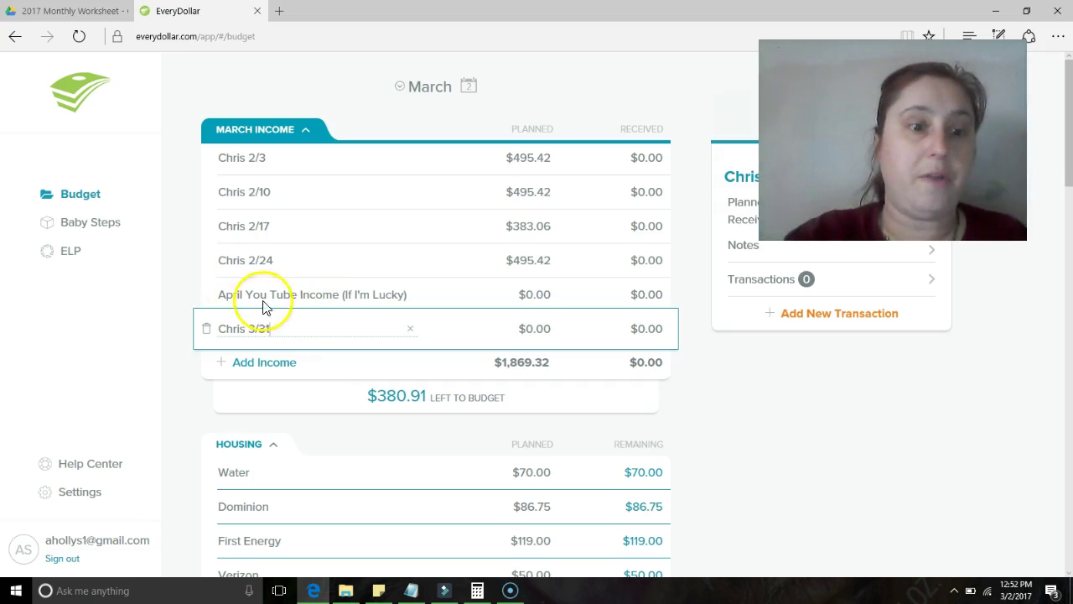
pyautogui.click(292, 297)
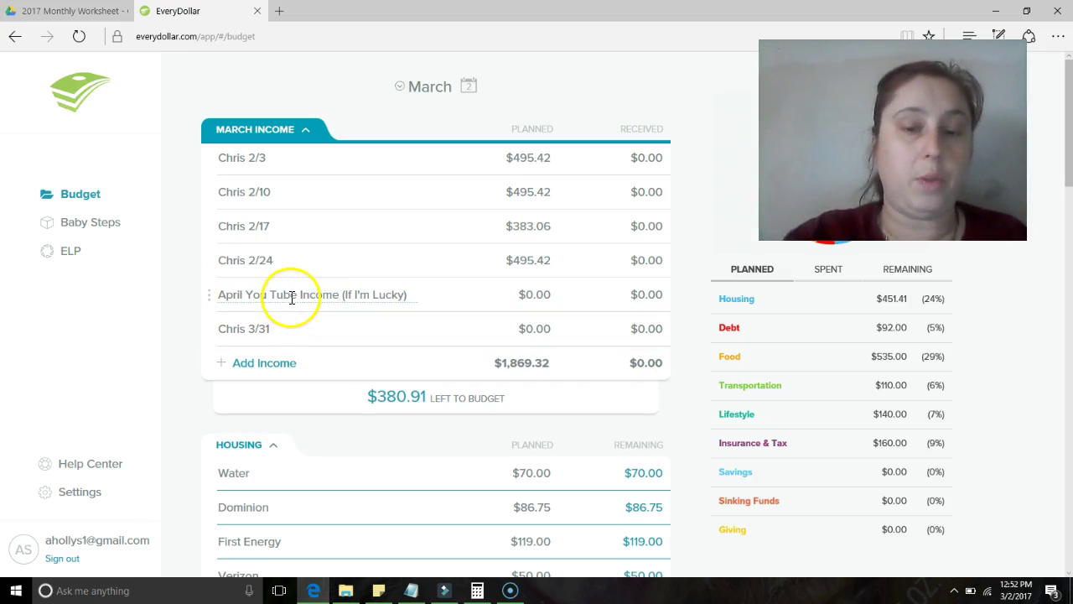
# - Plan the Chris 3/31 income at $496.42
pyautogui.click(527, 329)
pyautogui.moveTo(535, 329); pyautogui.dragTo(520, 332)
pyautogui.write('496.42')
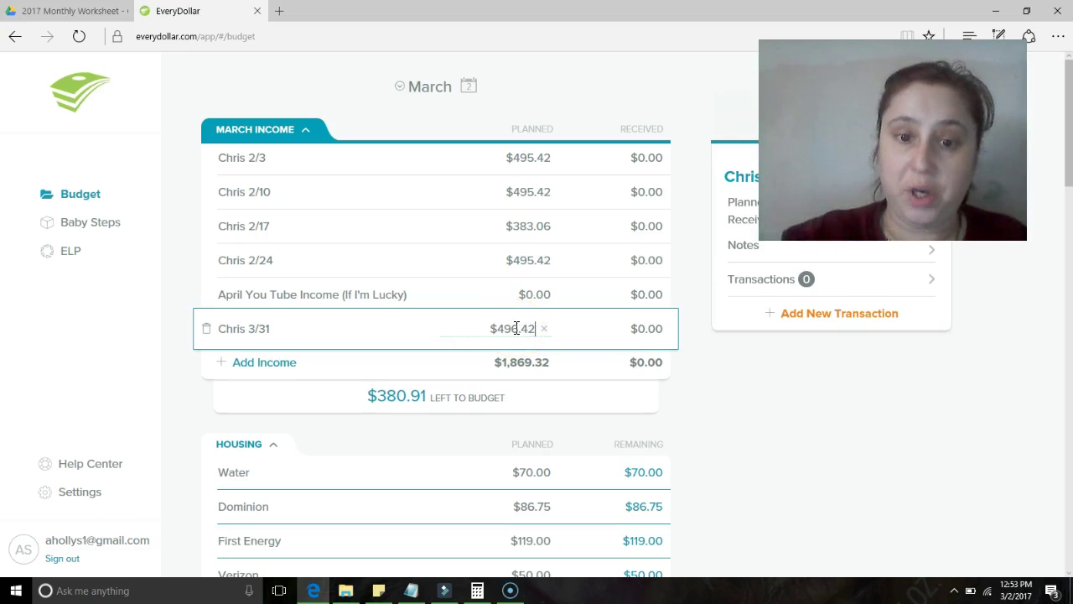
# - Set the Chris 2/17 income to $495.42, bringing planned income to $2,478.10
pyautogui.click(528, 226)
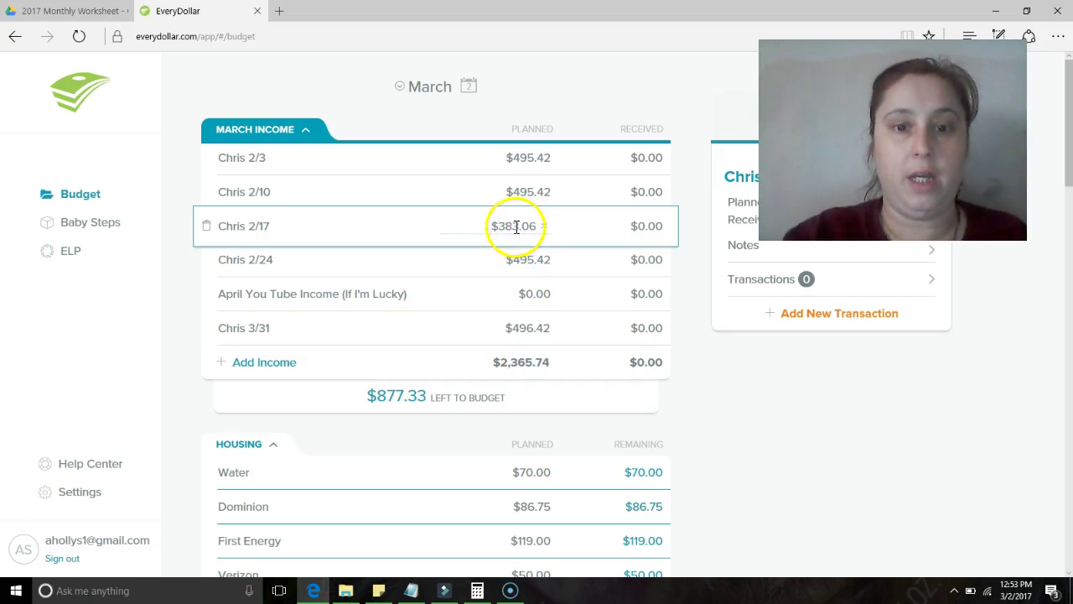
pyautogui.moveTo(535, 226); pyautogui.dragTo(500, 230)
pyautogui.write('4965.42')
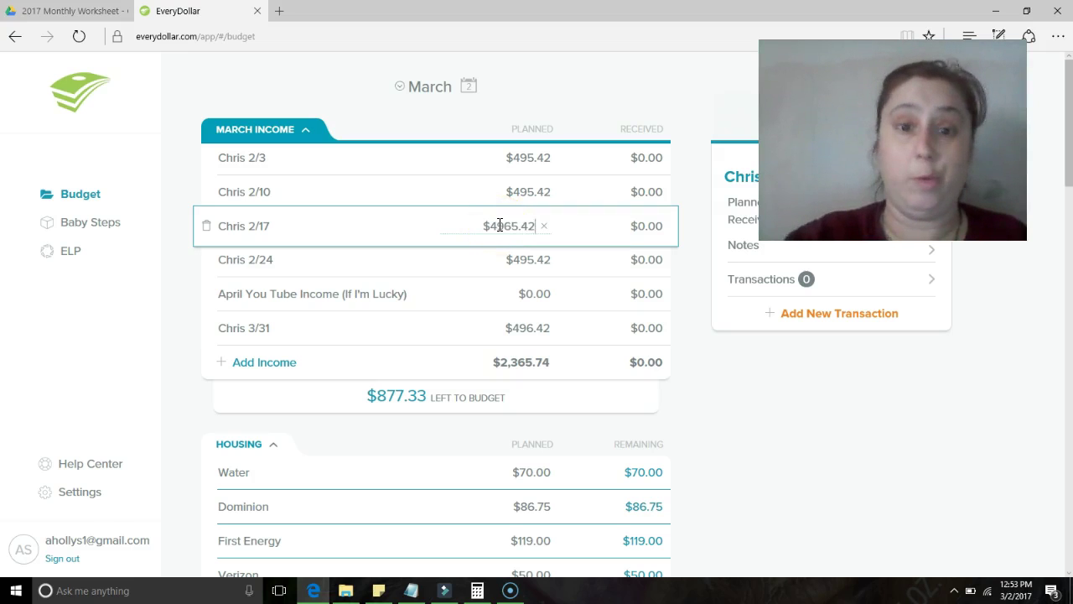
pyautogui.press('Return')
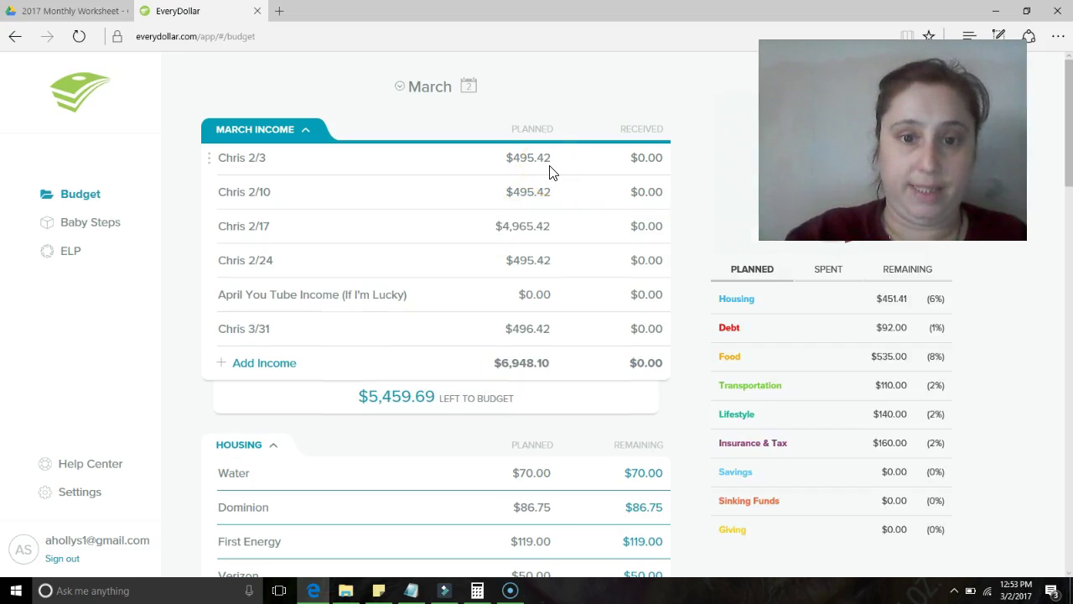
pyautogui.click(549, 172)
pyautogui.click(539, 235)
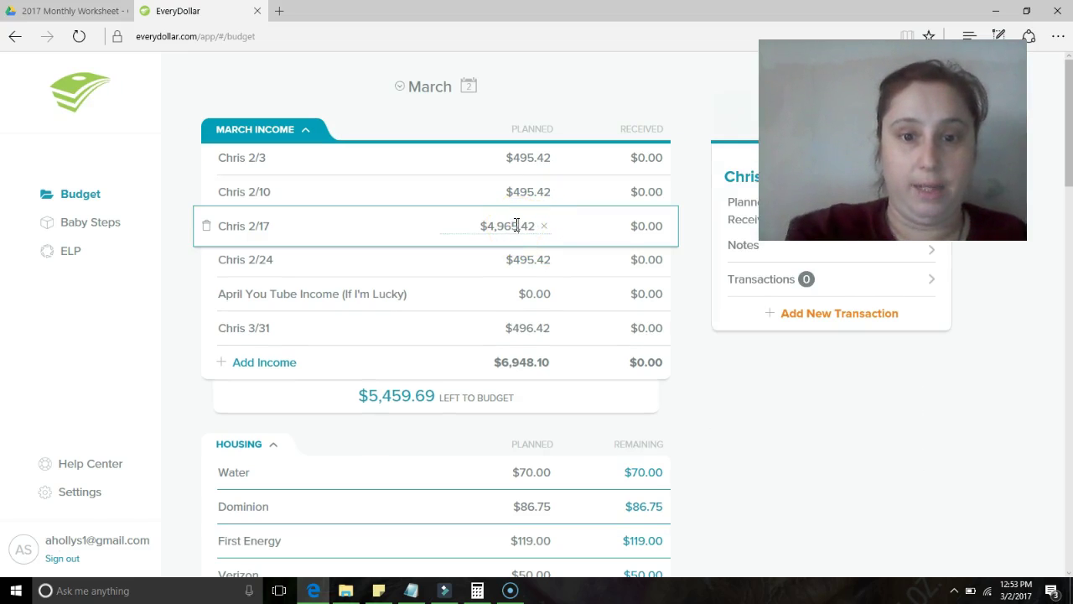
pyautogui.press('BackSpace')
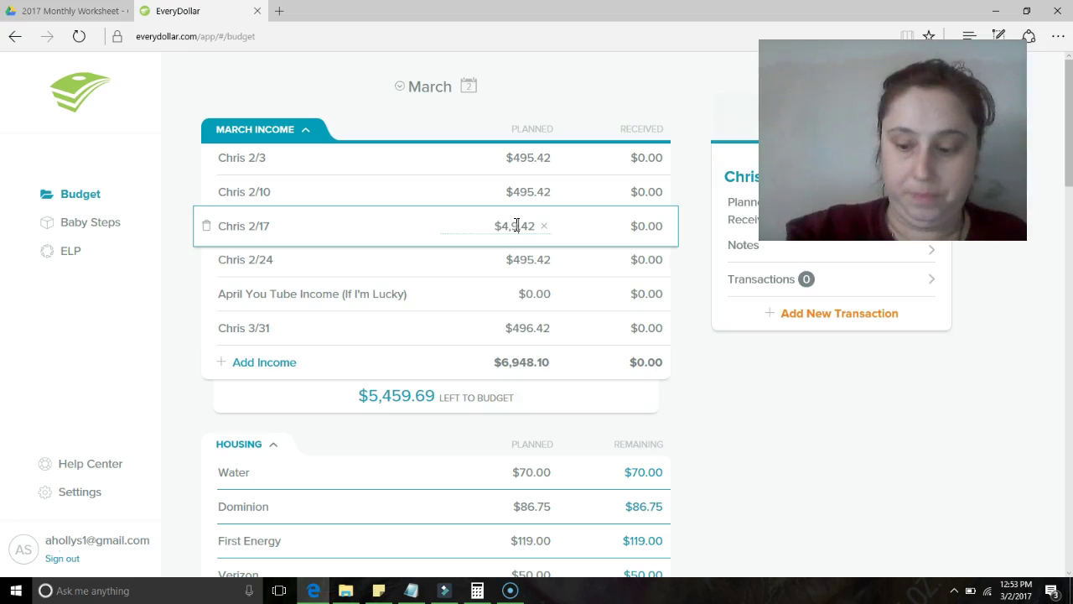
pyautogui.click(600, 174)
pyautogui.click(599, 92)
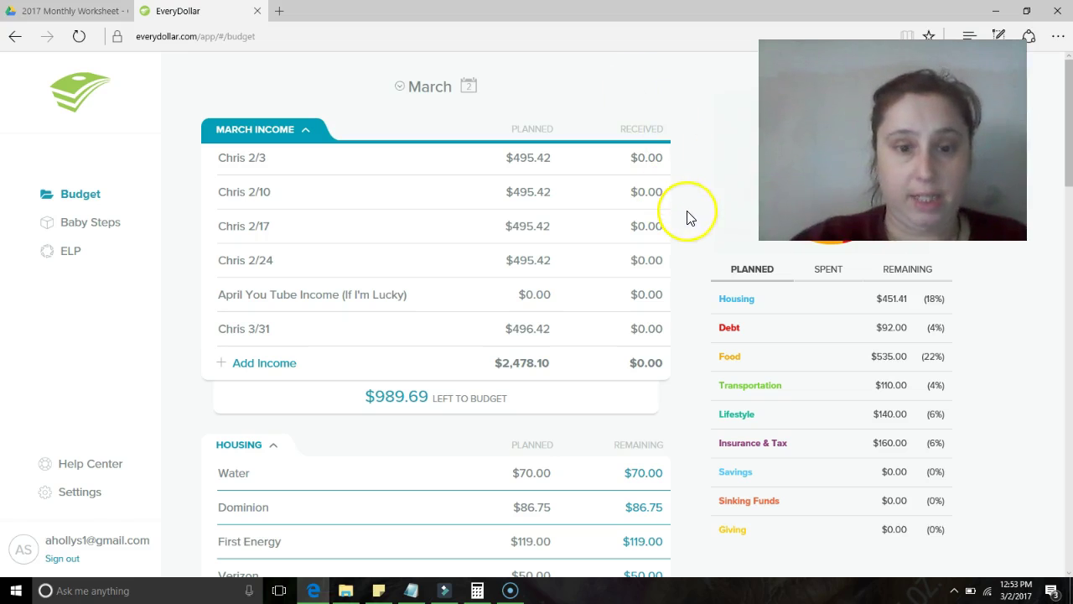
# - Raise Water to $105.00 after checking the spreadsheet, leaving Internet Spectrum unchanged
pyautogui.scroll(-3, 688, 218)
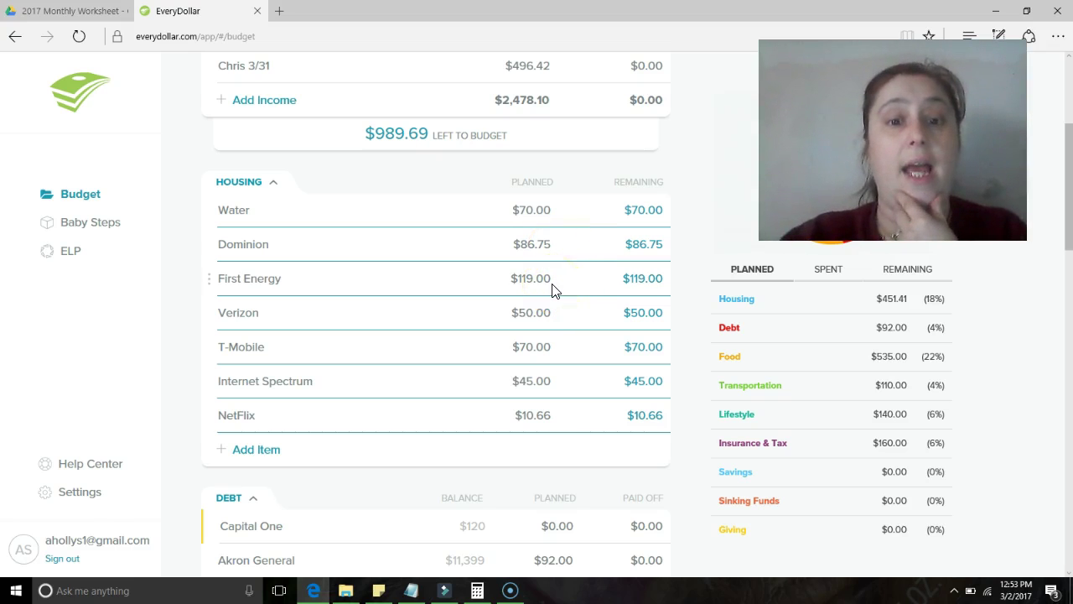
pyautogui.click(552, 290)
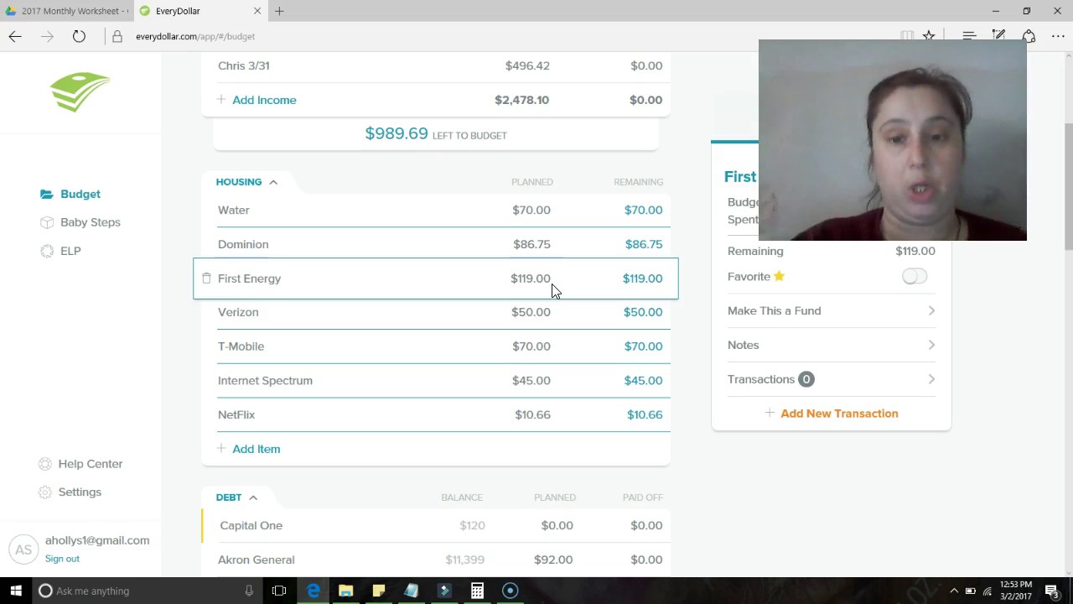
pyautogui.click(531, 209)
pyautogui.click(54, 13)
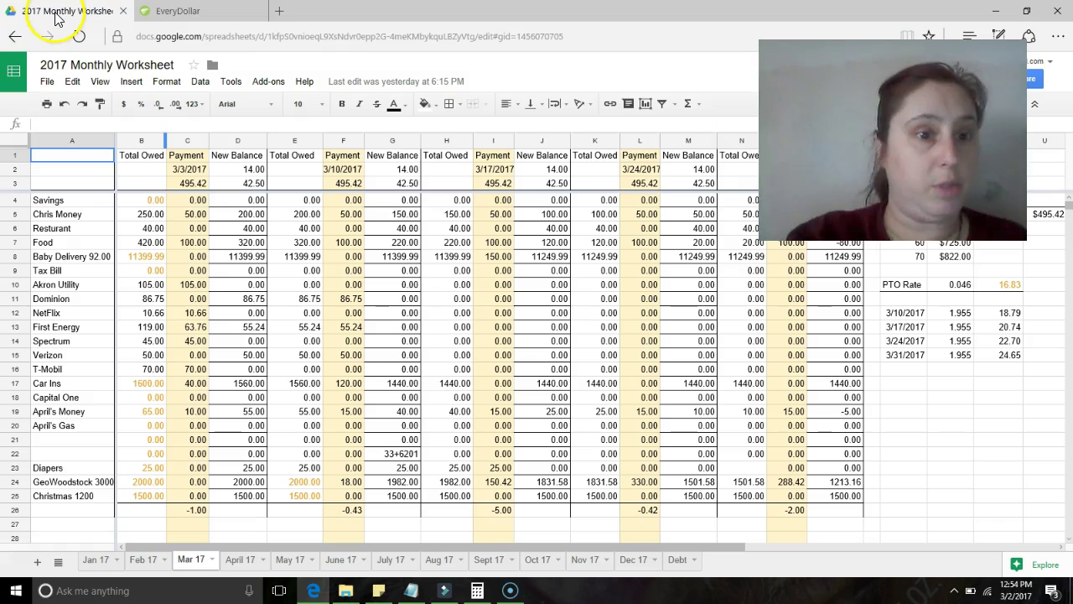
pyautogui.click(180, 12)
pyautogui.write('10')
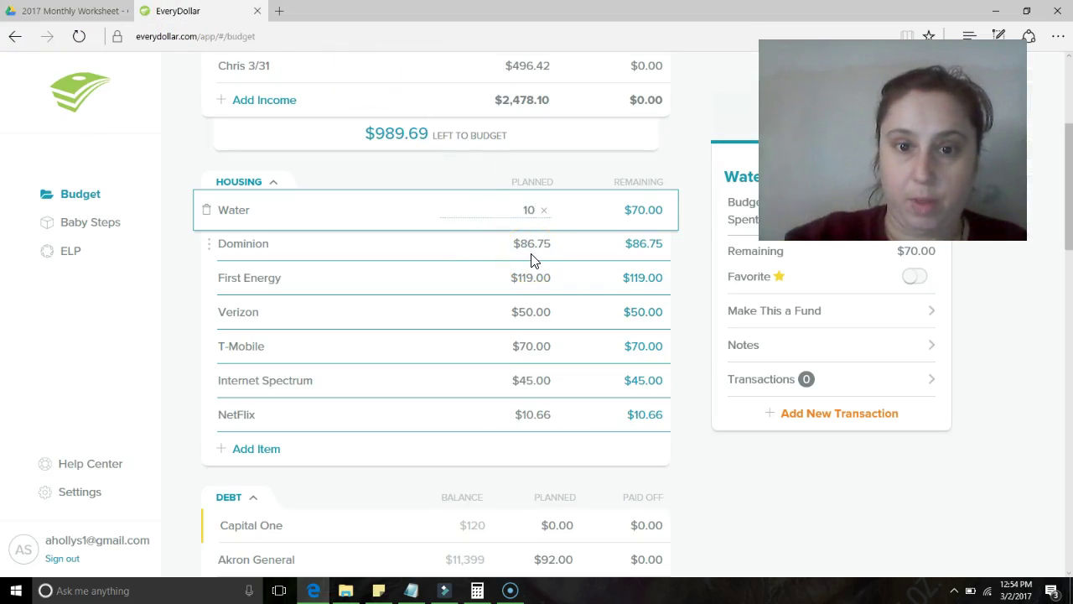
pyautogui.write('5.0')
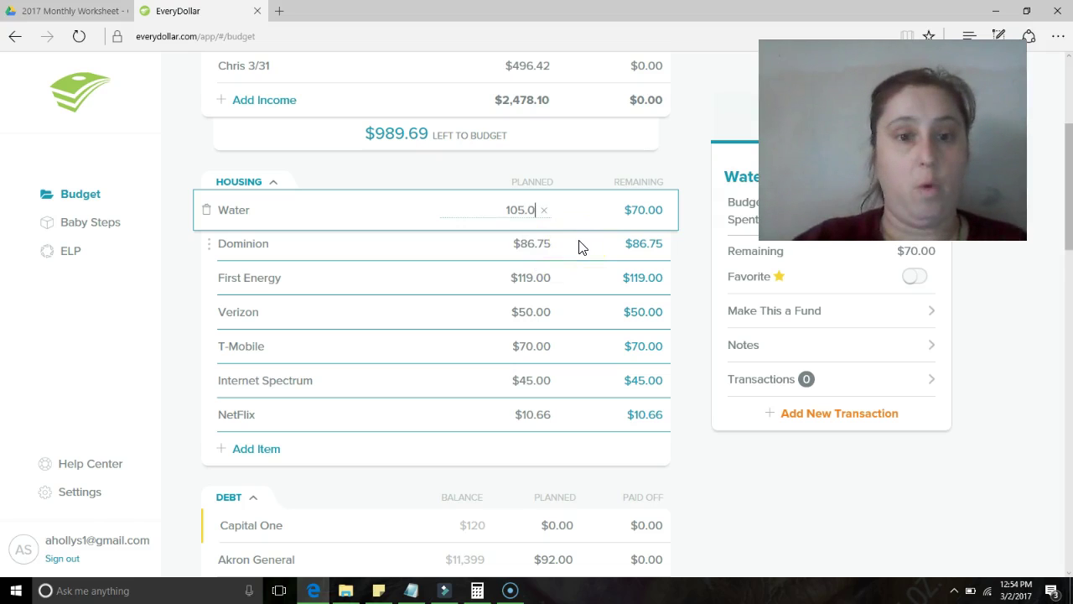
pyautogui.click(696, 233)
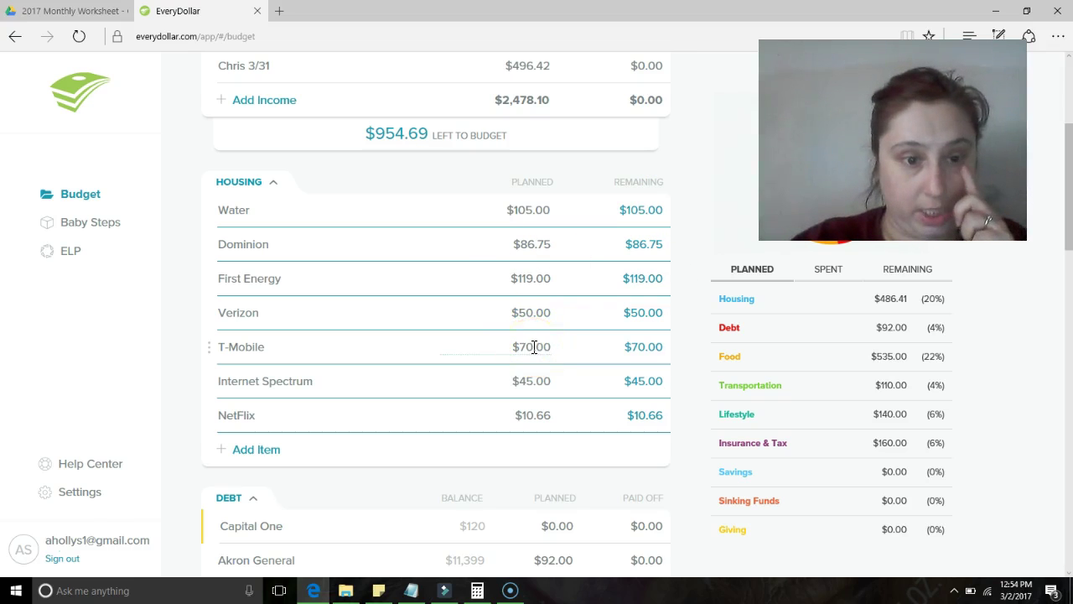
pyautogui.click(551, 379)
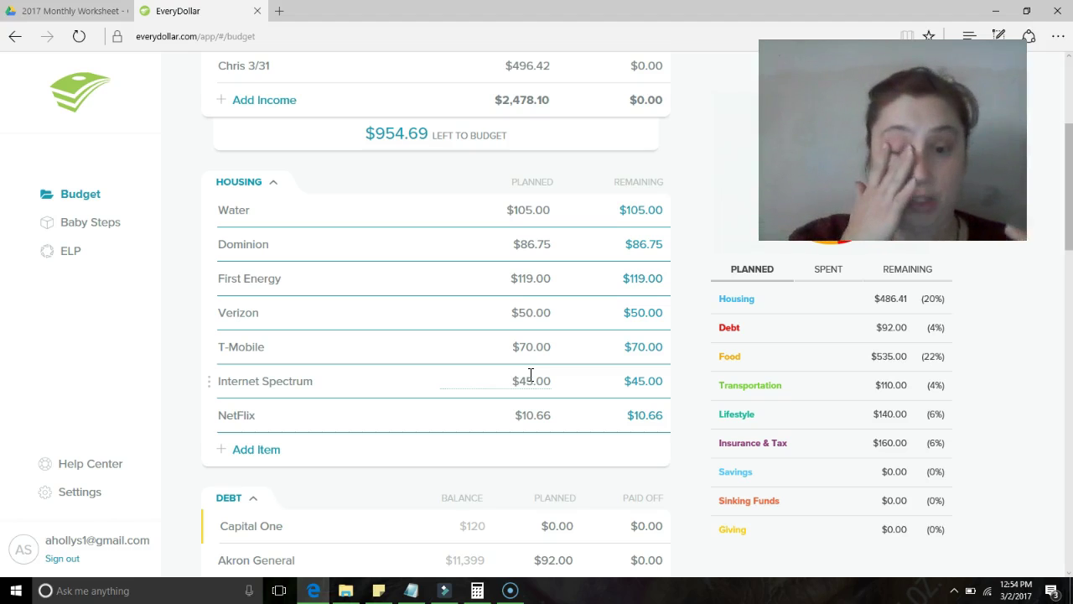
pyautogui.click(563, 441)
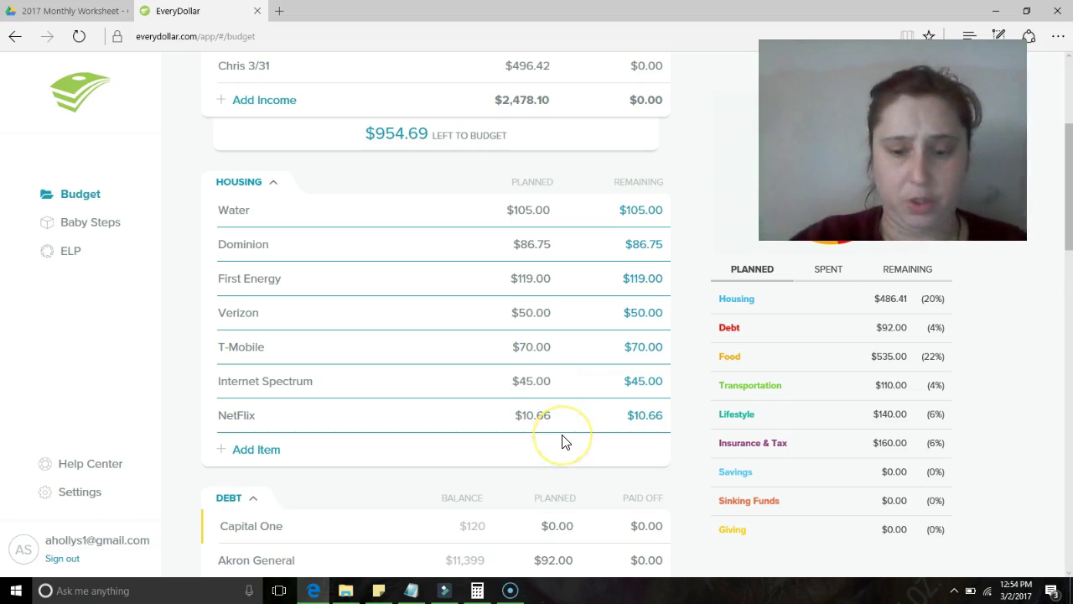
pyautogui.scroll(-4, 564, 441)
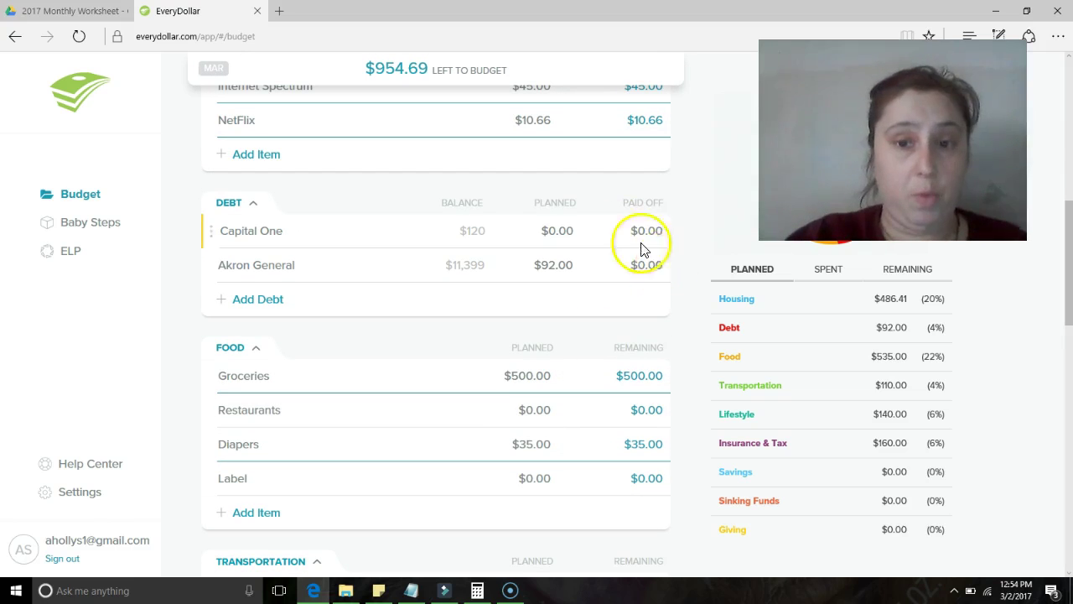
# - Change the Capital One debt's current balance from $120.26 to $0
pyautogui.click(466, 226)
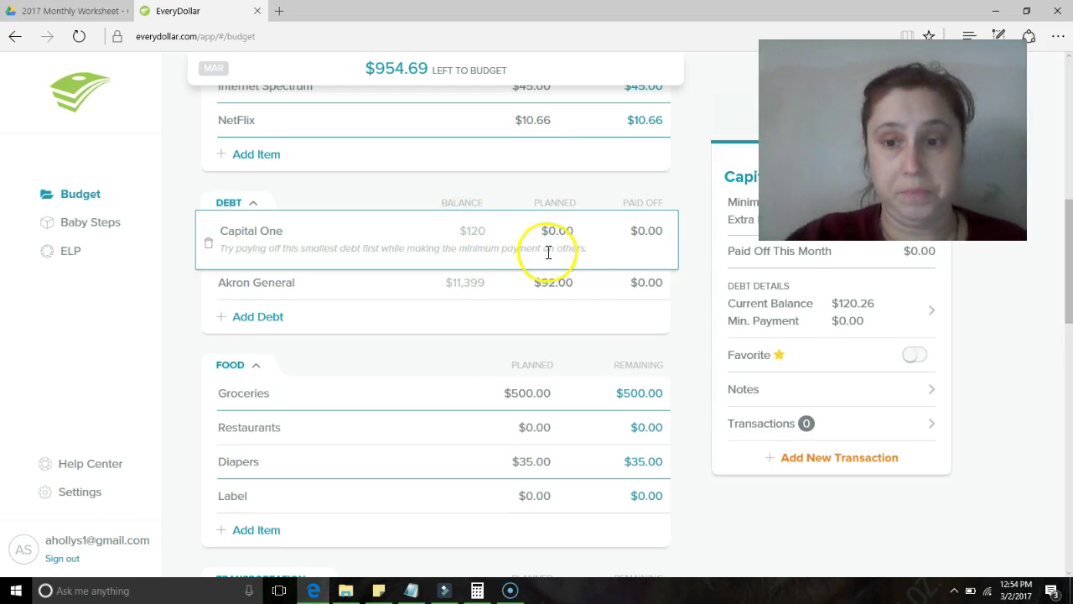
pyautogui.click(870, 308)
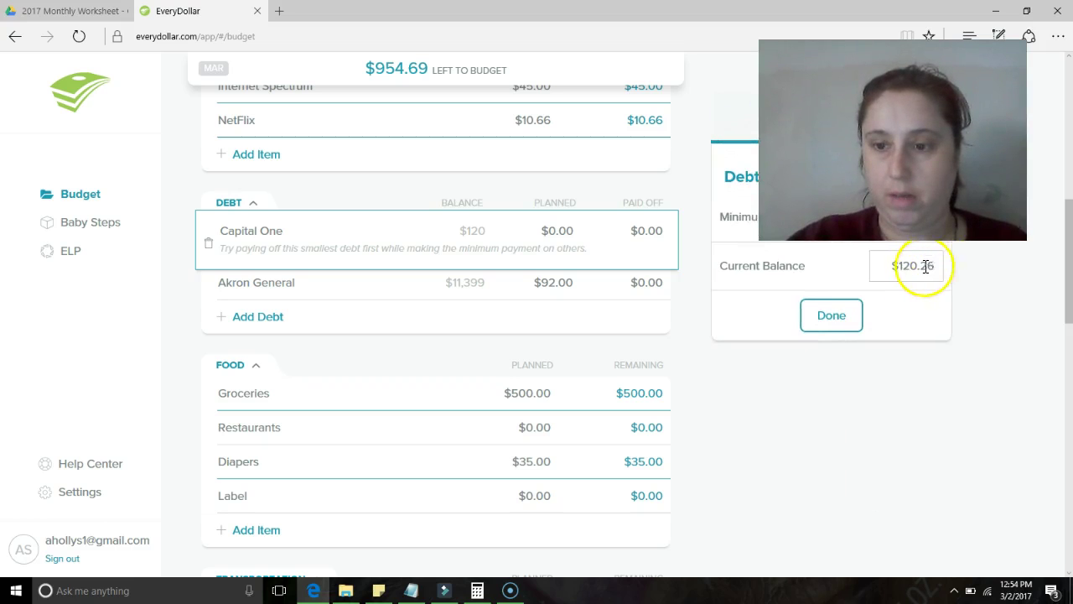
pyautogui.moveTo(917, 269); pyautogui.dragTo(947, 271)
pyautogui.write('0')
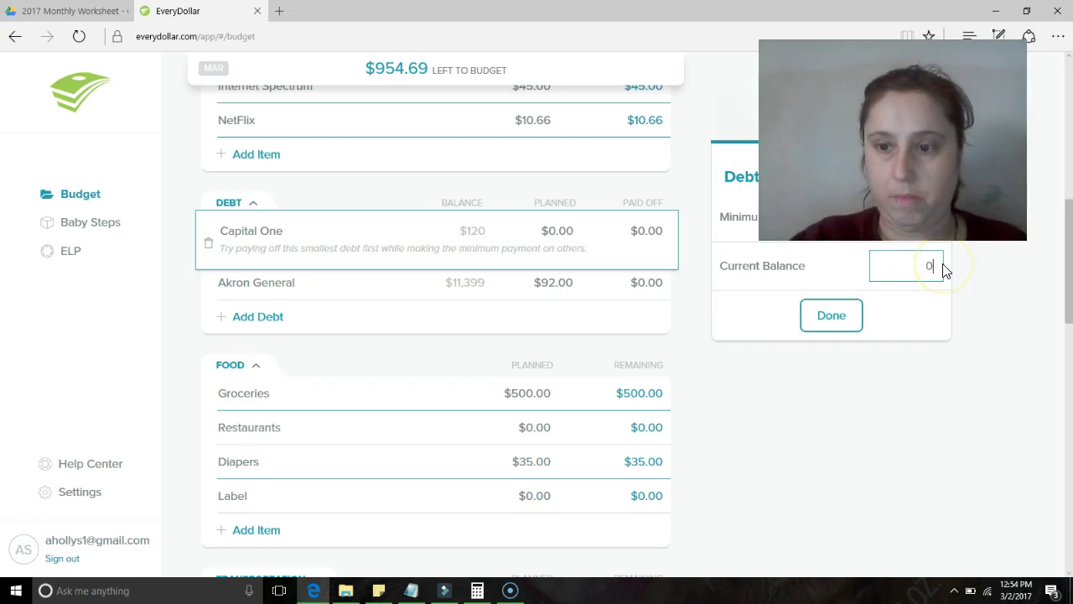
pyautogui.click(828, 317)
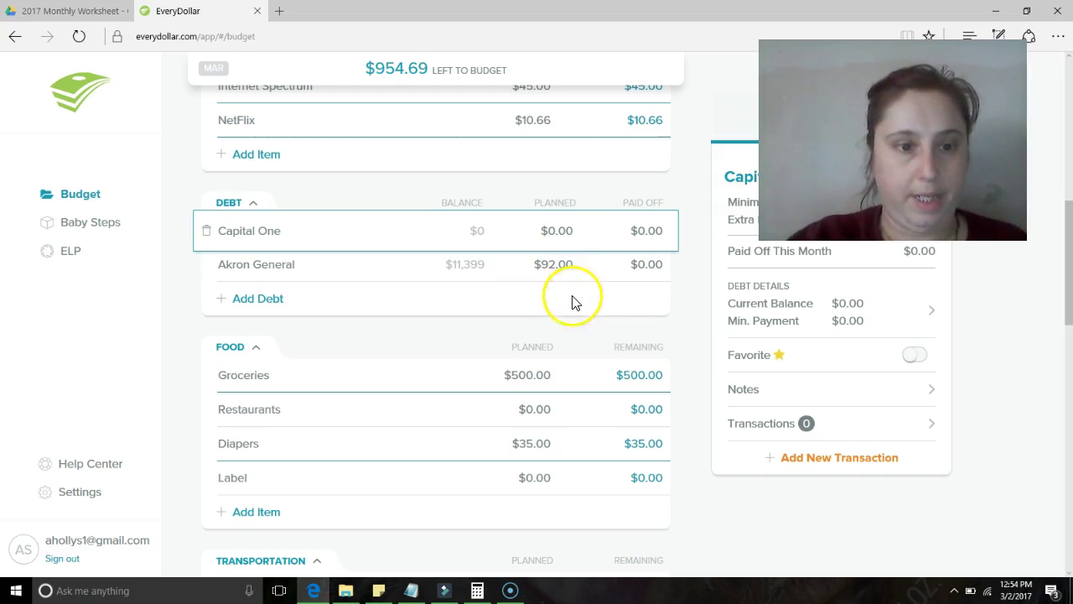
pyautogui.click(697, 345)
pyautogui.scroll(-1, 702, 347)
pyautogui.scroll(-1, 702, 346)
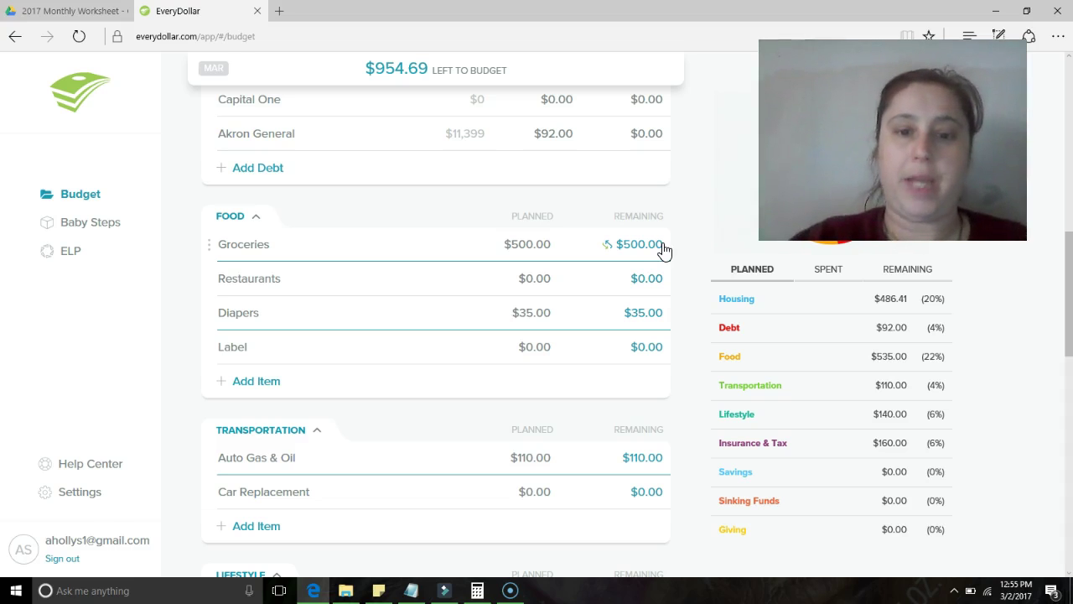
# - Plan $35.00 for Restaurants in the Food group, raising Food to $570.00
pyautogui.click(652, 285)
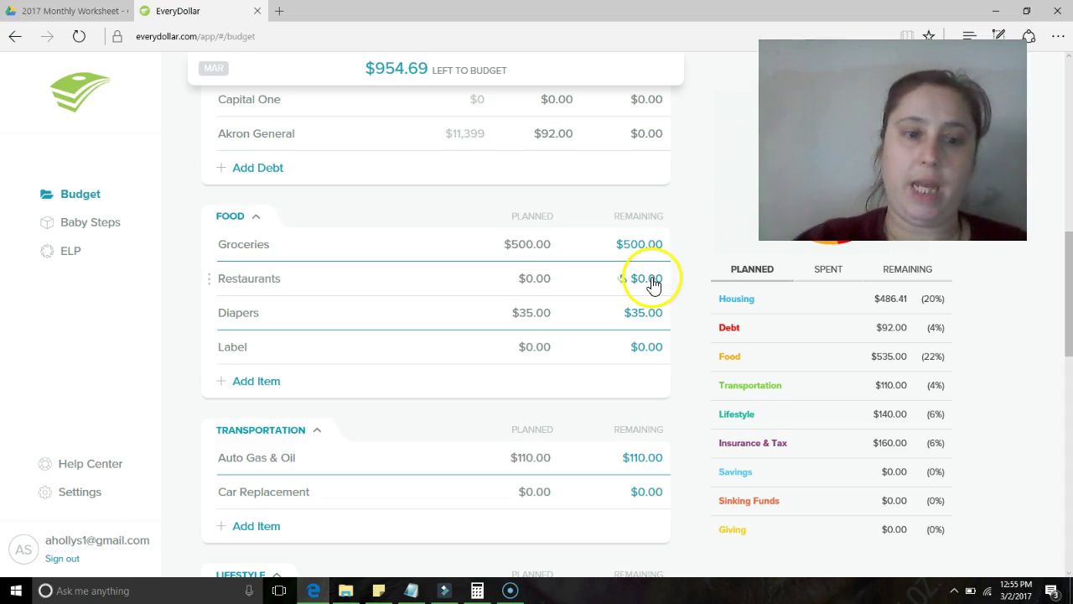
pyautogui.click(528, 280)
pyautogui.click(524, 279)
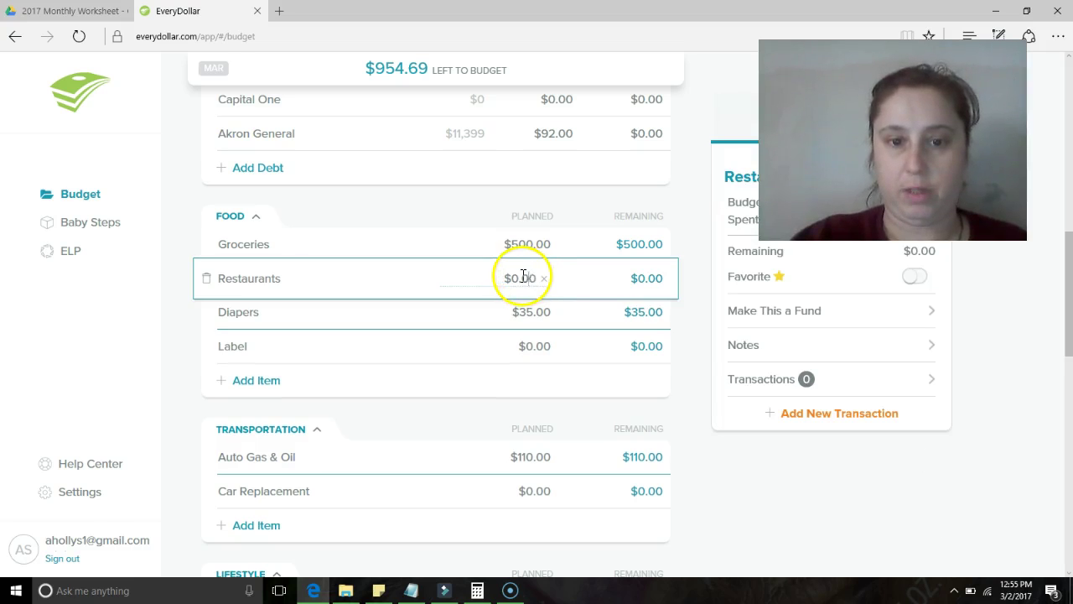
pyautogui.press('BackSpace')
pyautogui.write('35')
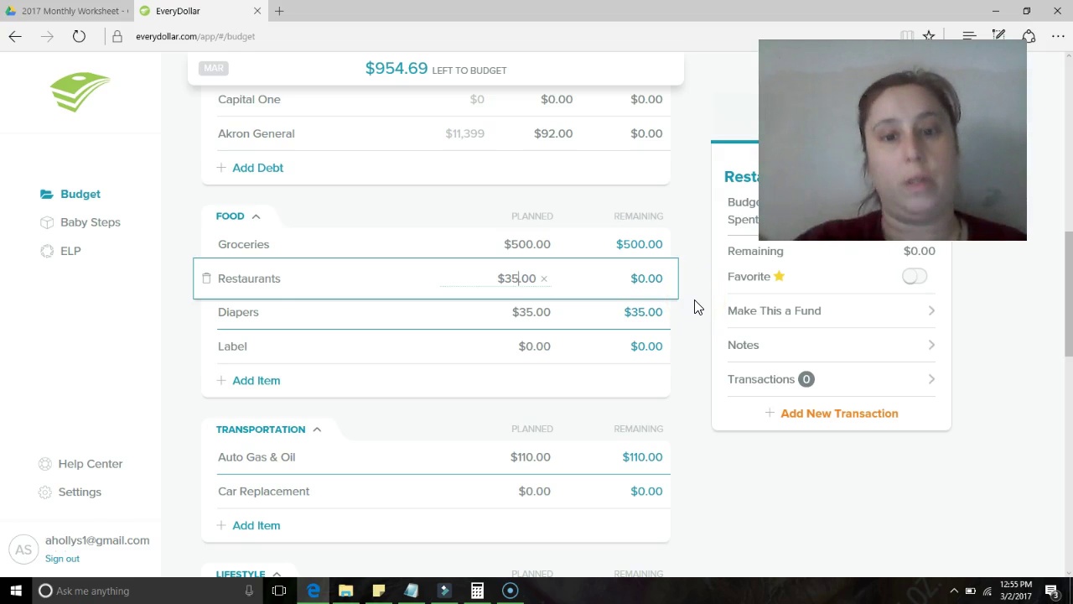
pyautogui.click(694, 307)
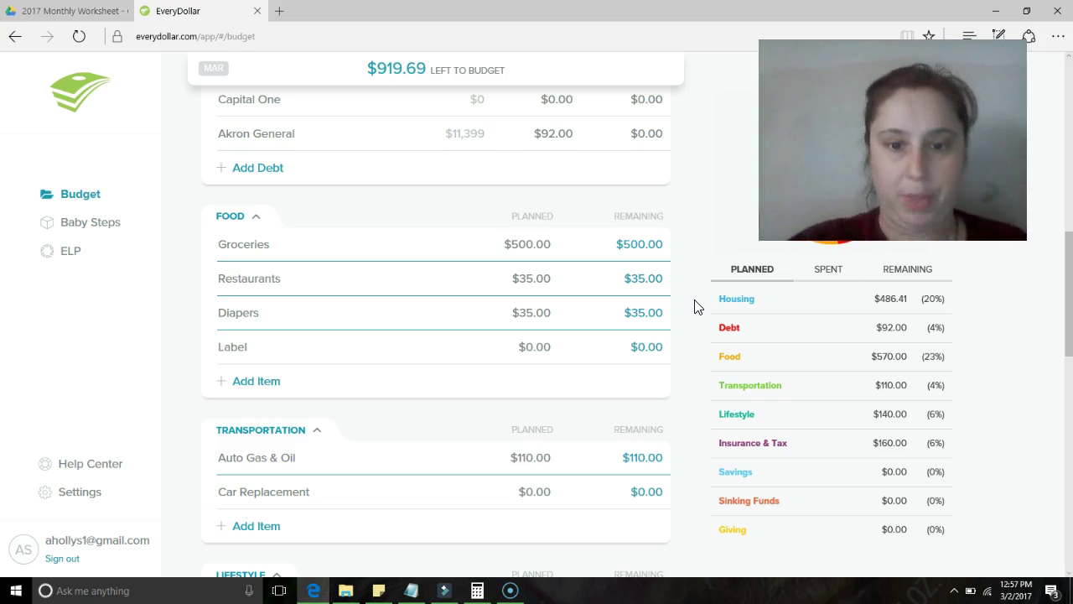
# - Raise Auto Gas & Oil's planned amount from $110.00 to $150.00 under Transportation
pyautogui.scroll(-3, 695, 307)
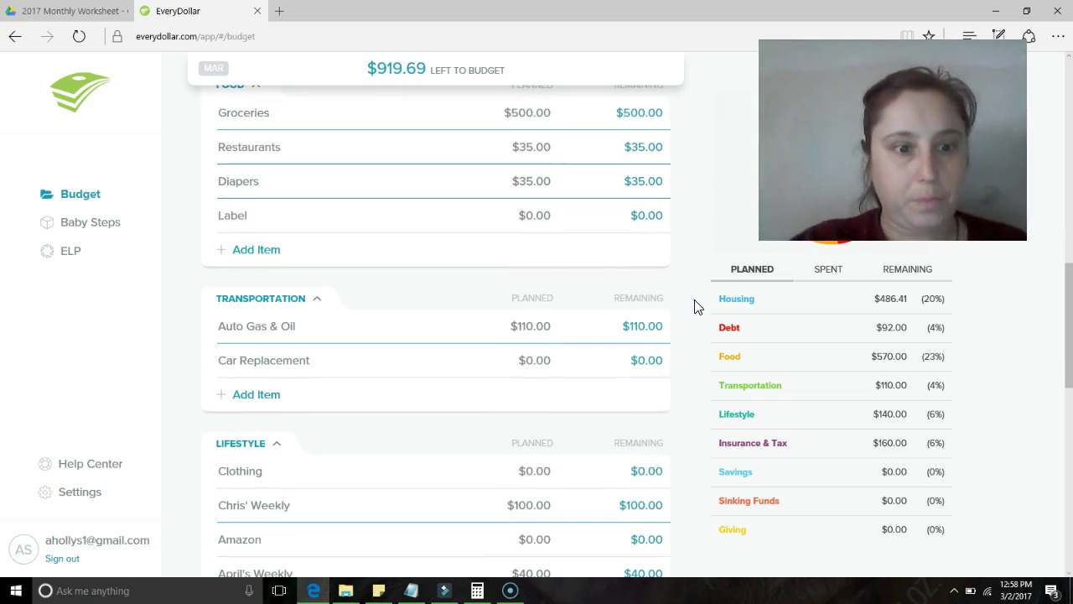
pyautogui.scroll(-2, 694, 307)
pyautogui.click(543, 285)
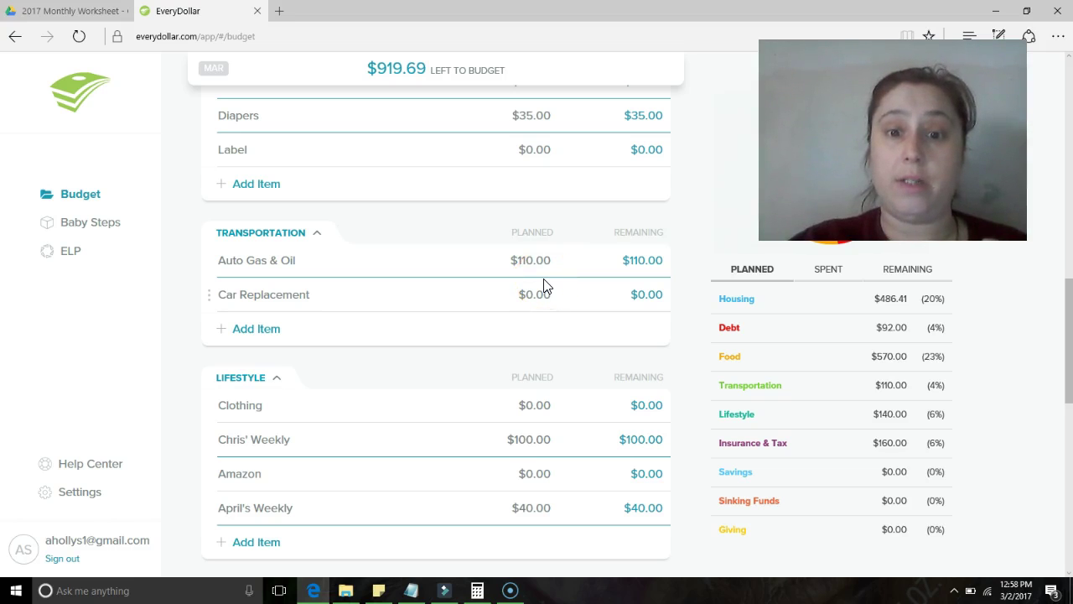
pyautogui.click(527, 258)
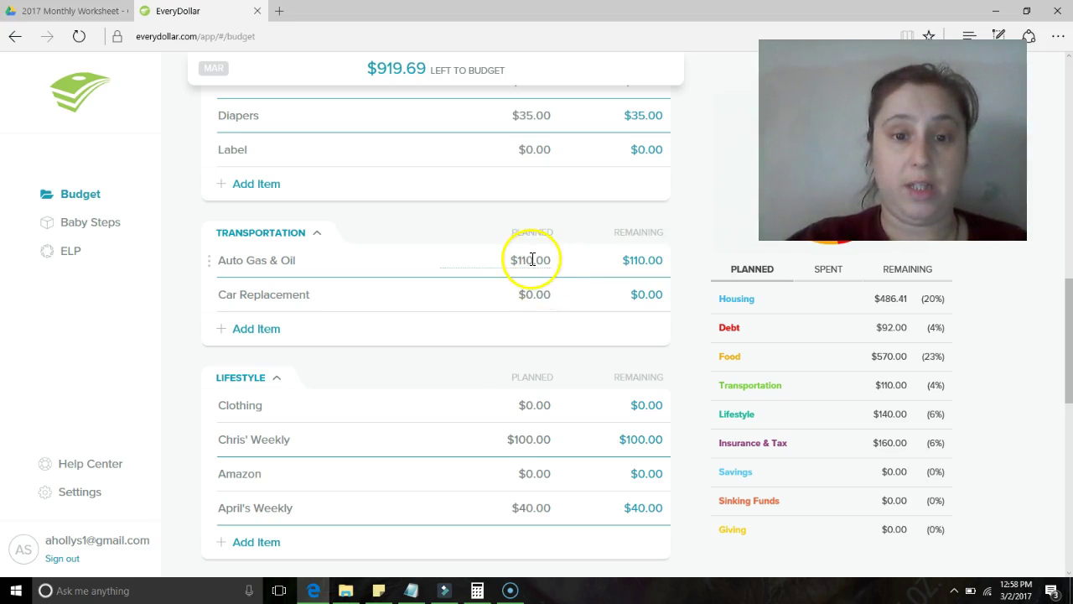
pyautogui.write('50')
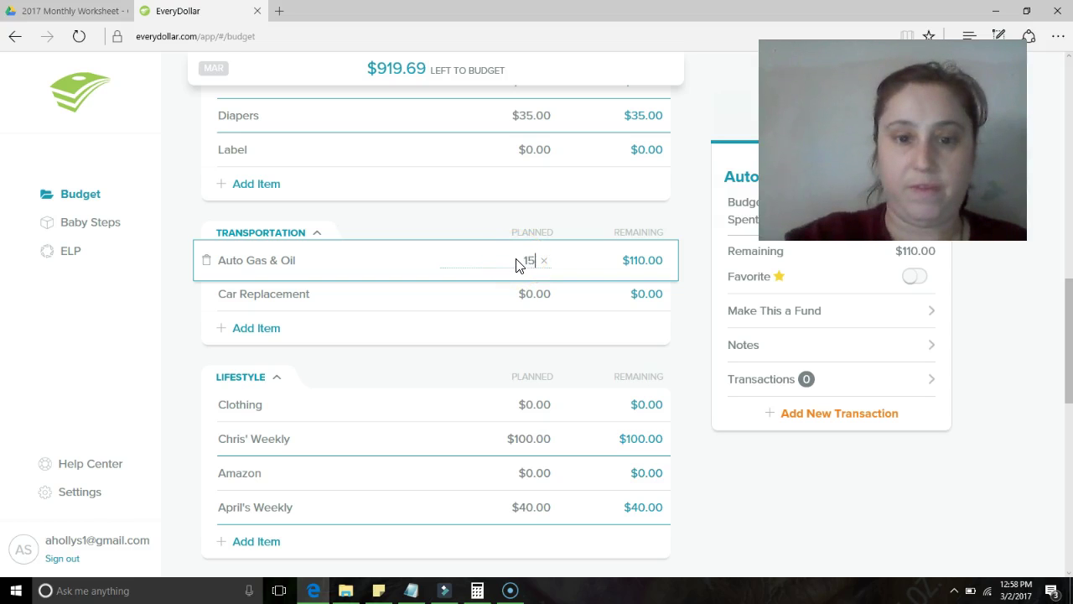
pyautogui.click(639, 270)
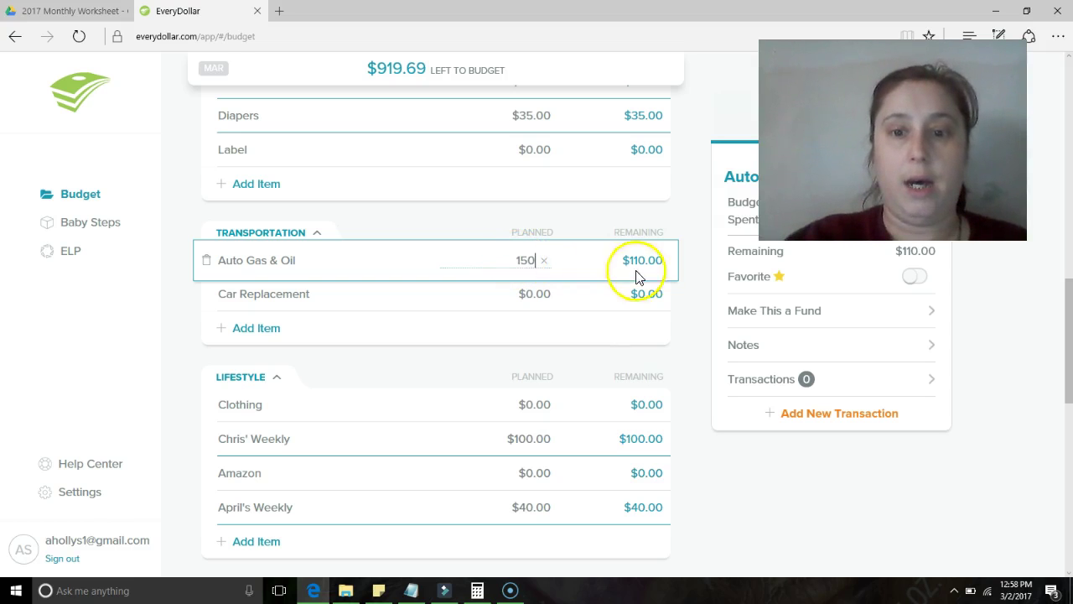
pyautogui.click(684, 283)
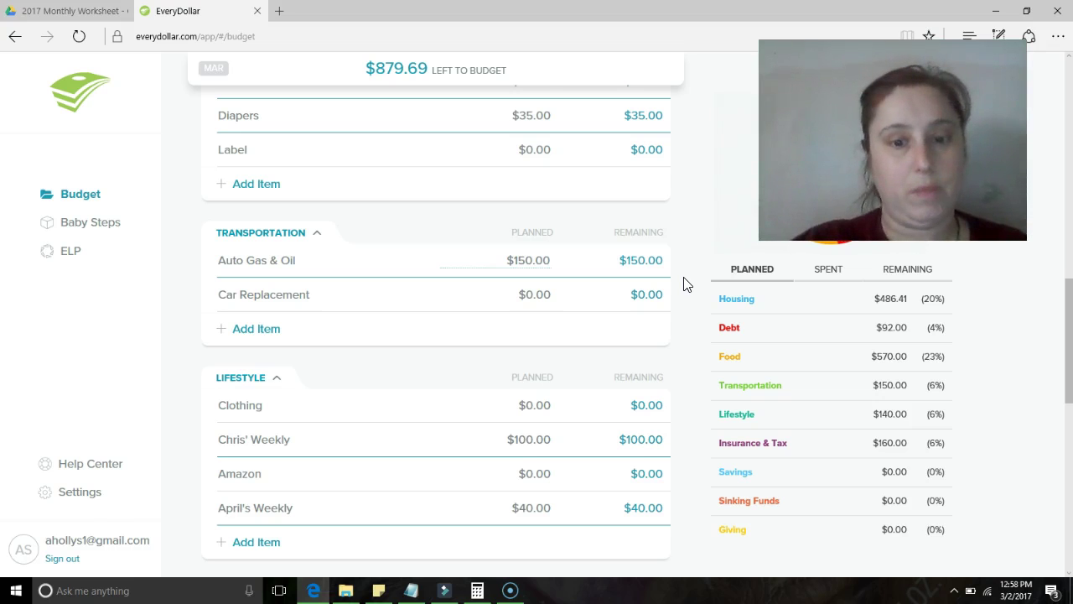
# - Enter $25.00 as Clothing's planned amount in the Lifestyle group
pyautogui.scroll(-3, 683, 283)
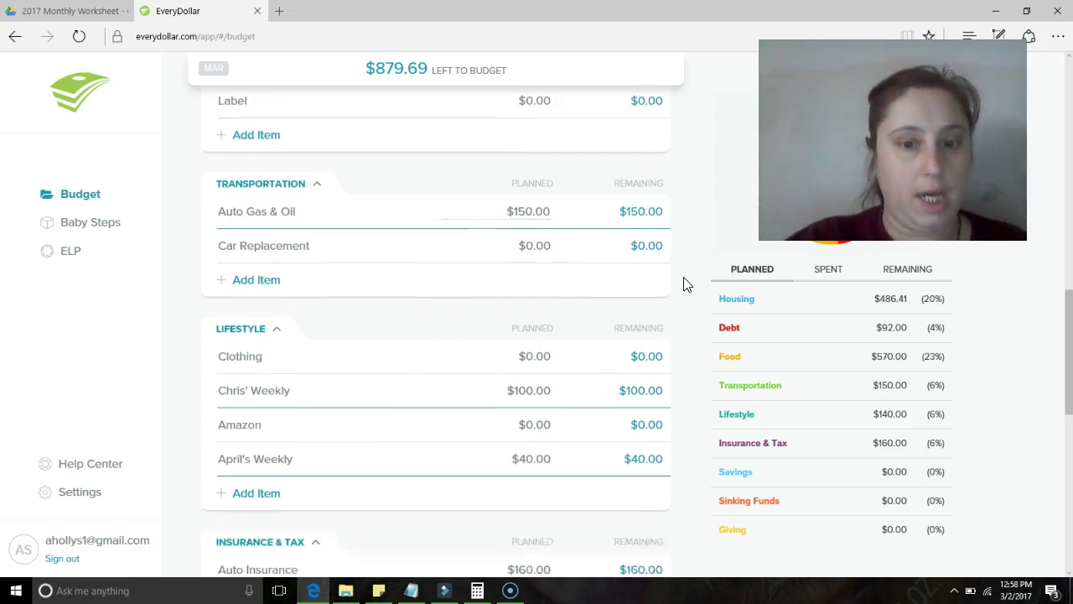
pyautogui.click(530, 207)
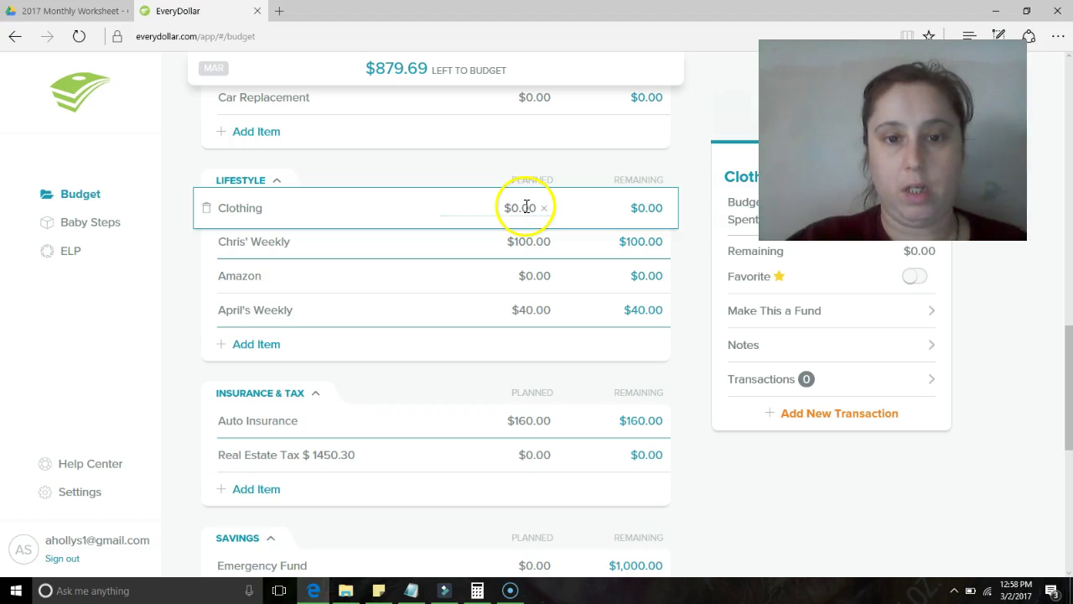
pyautogui.click(520, 207)
pyautogui.press('BackSpace')
pyautogui.write('25')
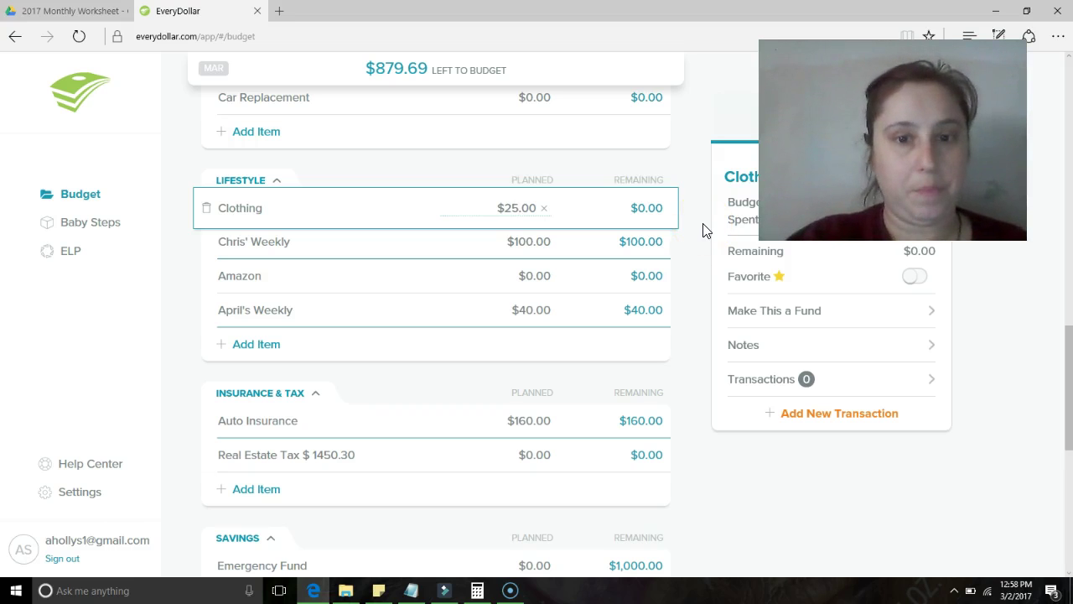
pyautogui.click(546, 312)
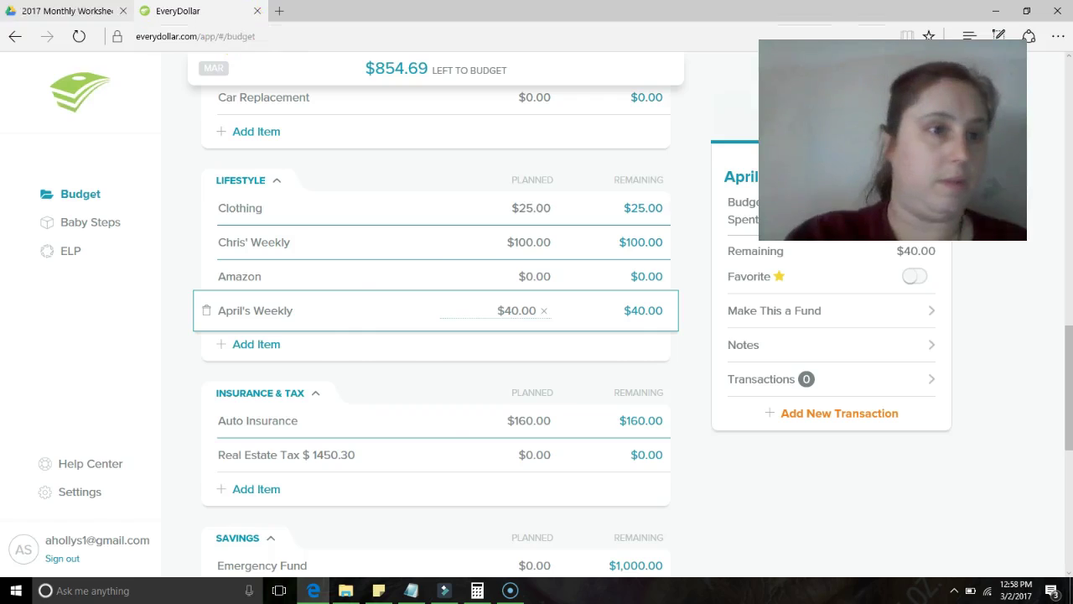
# - Look up April's Money total owed of 65 in cell B19 of the 2017 Monthly Worksheet
pyautogui.click(75, 11)
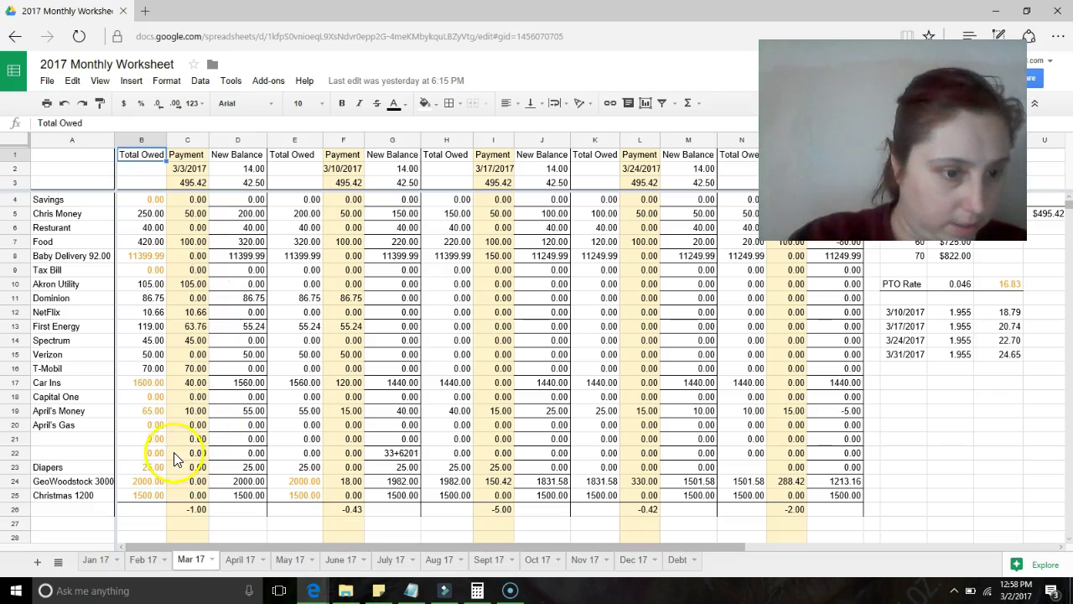
pyautogui.click(159, 417)
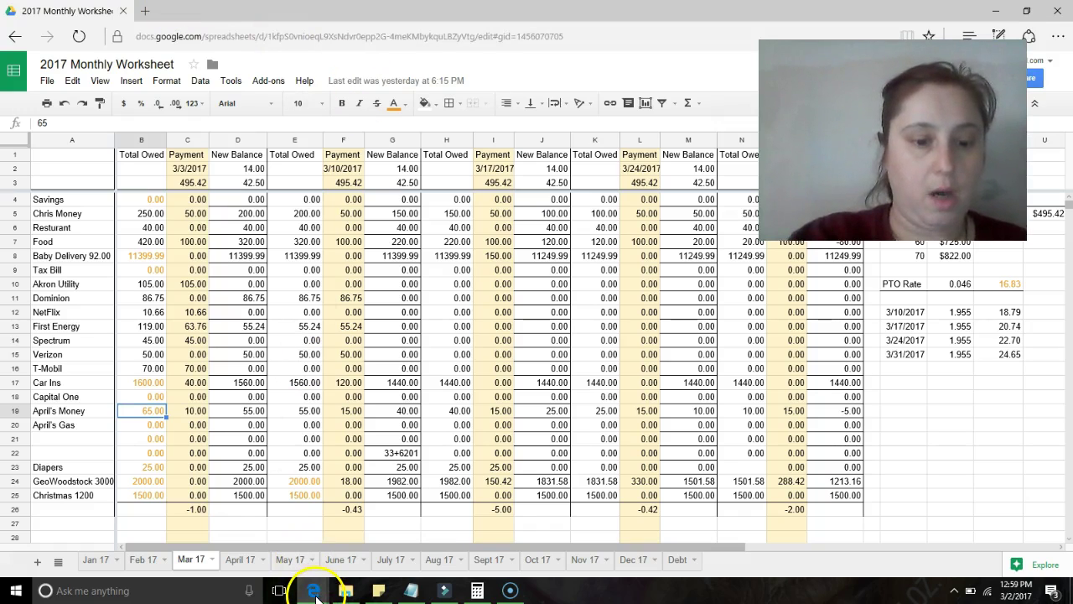
# - Change April's Weekly planned amount to $65.00, raising Lifestyle to $190.00
pyautogui.moveTo(315, 594)
pyautogui.click(289, 546)
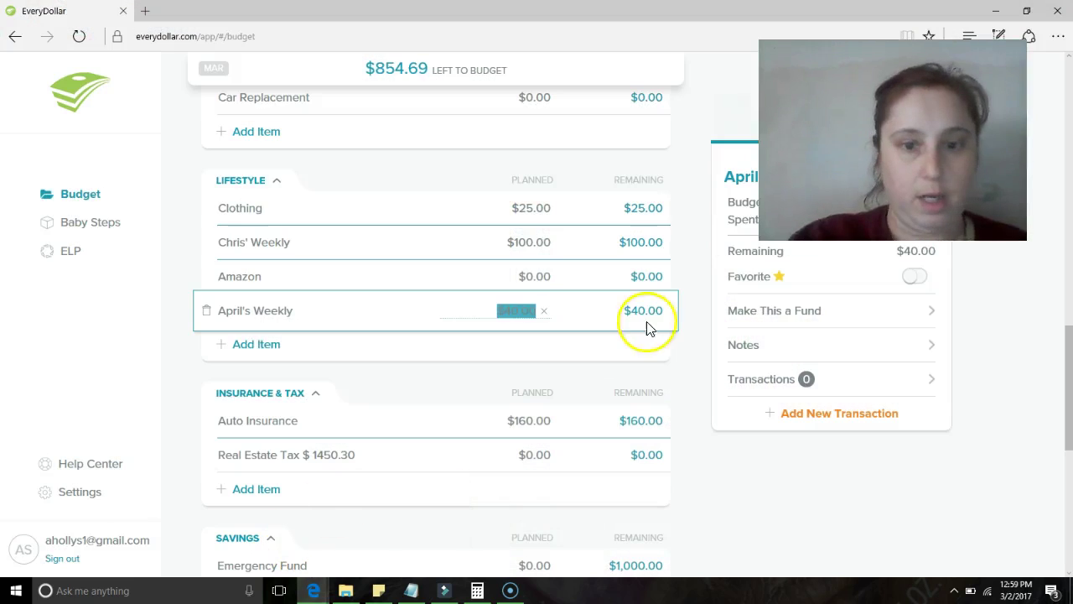
pyautogui.write('65')
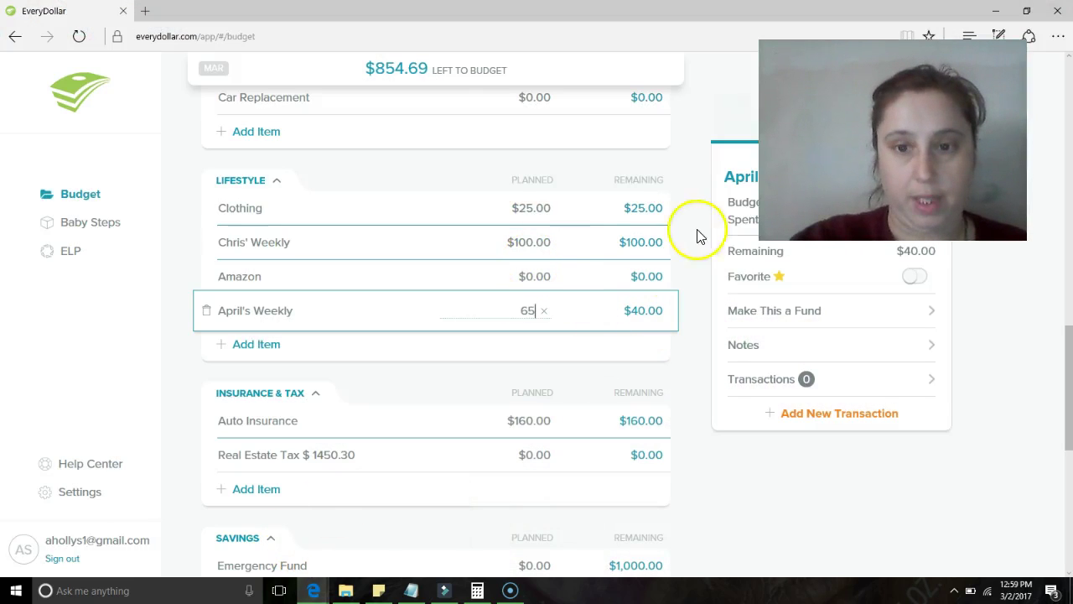
pyautogui.click(696, 239)
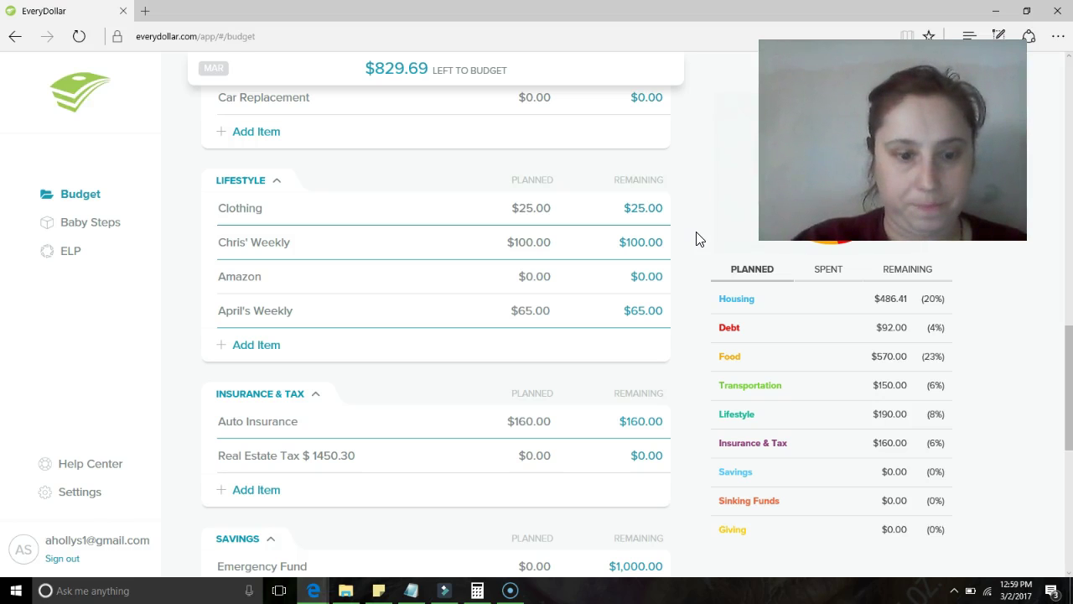
pyautogui.scroll(-3, 696, 239)
pyautogui.scroll(-2, 696, 239)
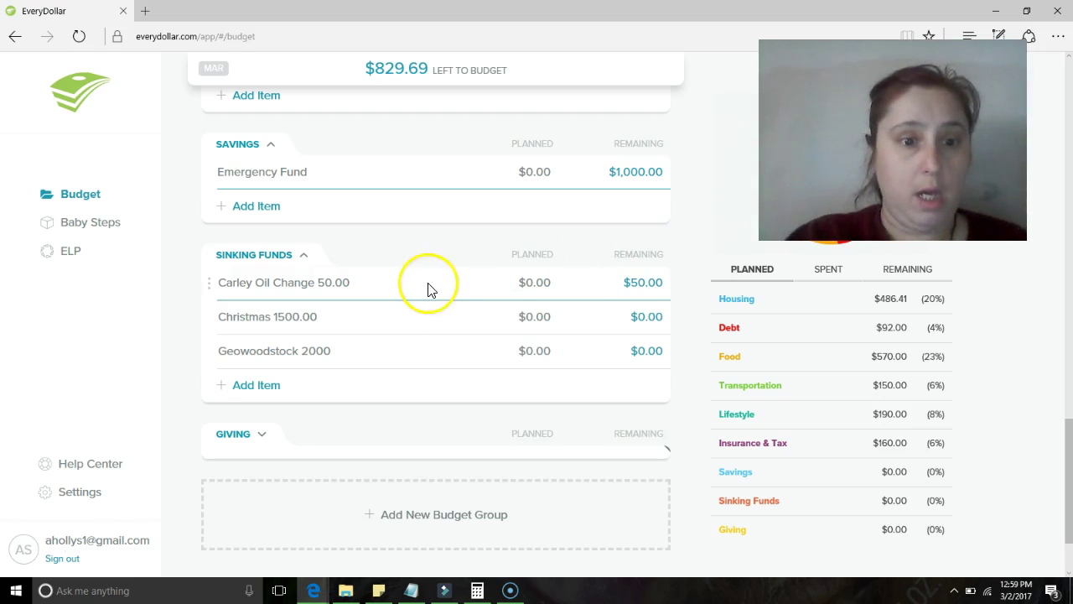
# - Step through the Carley Oil Change and Christmas 1500.00 funds to Geowoodstock 2000's planned field
pyautogui.click(549, 289)
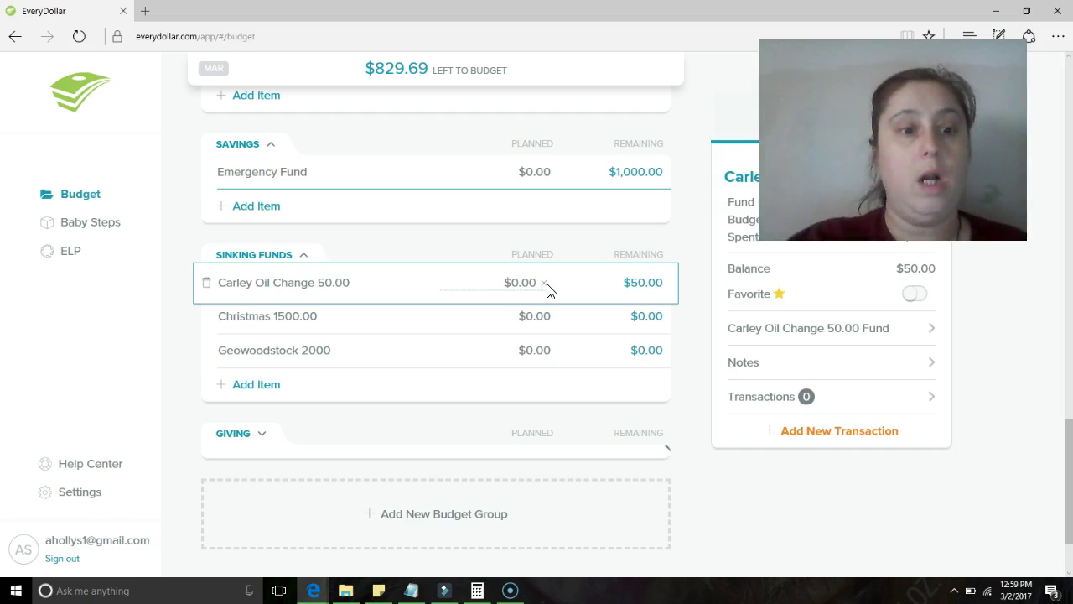
pyautogui.click(536, 316)
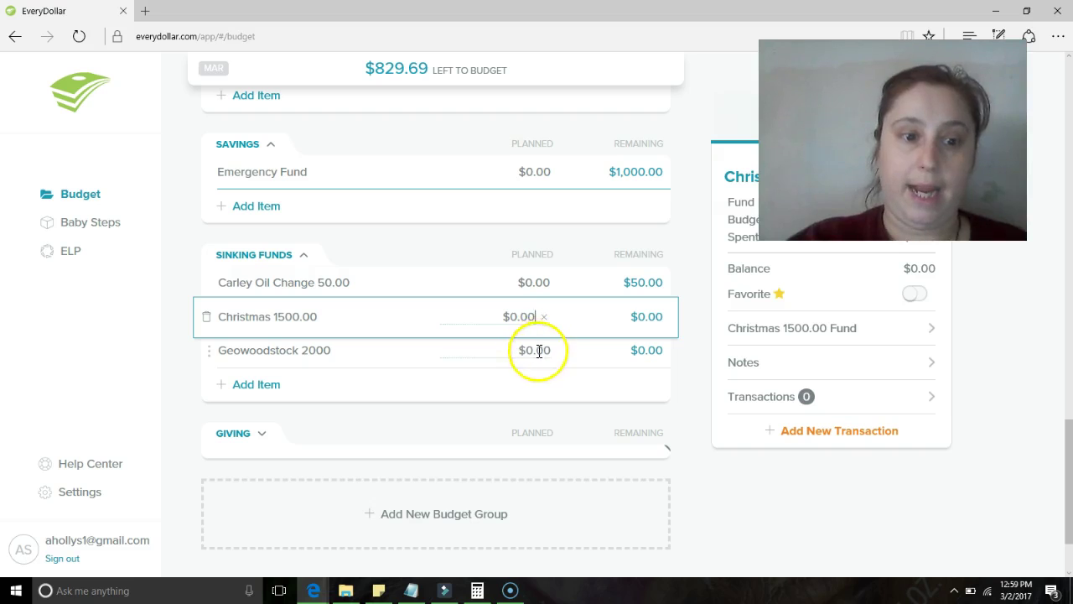
pyautogui.click(539, 356)
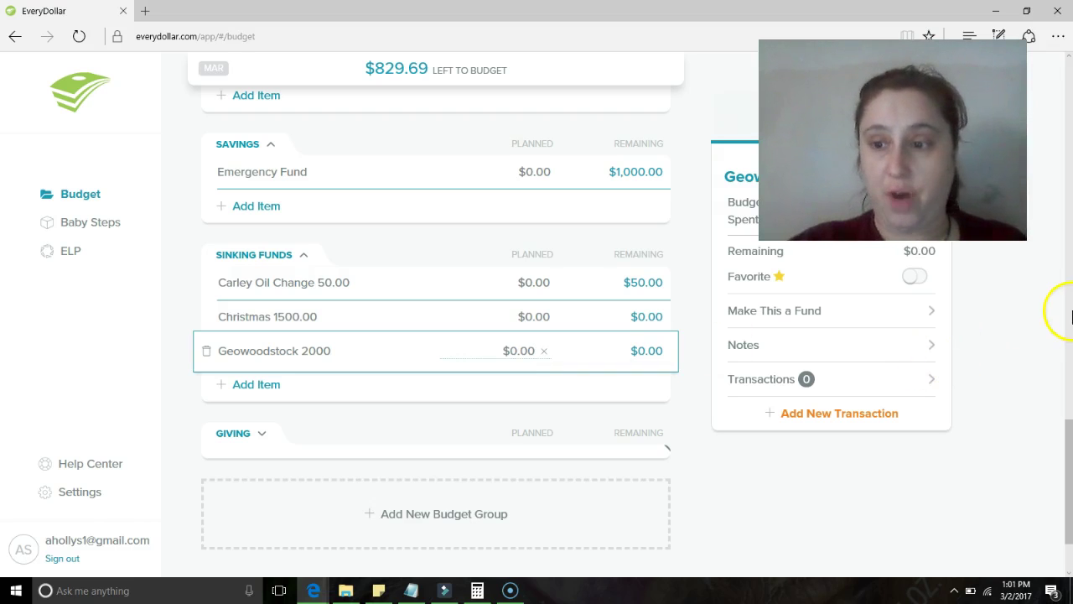
# - Bring up the 2017 Monthly Worksheet's March sheet showing GeoWoodstock 3000 at 2000.00 owed
pyautogui.moveTo(1069, 451); pyautogui.dragTo(1056, 431)
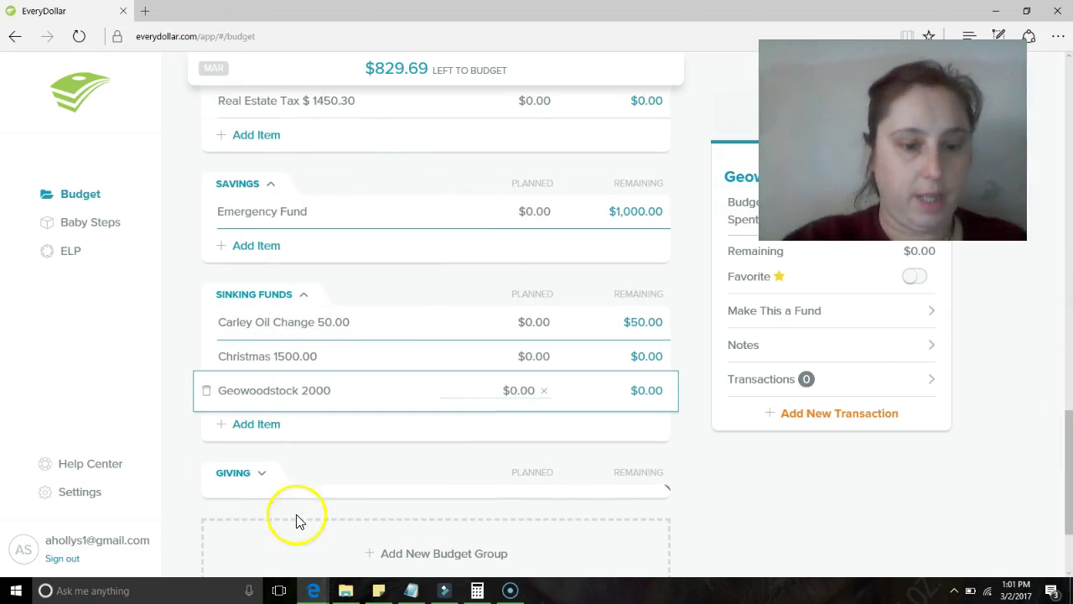
pyautogui.click(313, 592)
pyautogui.click(350, 543)
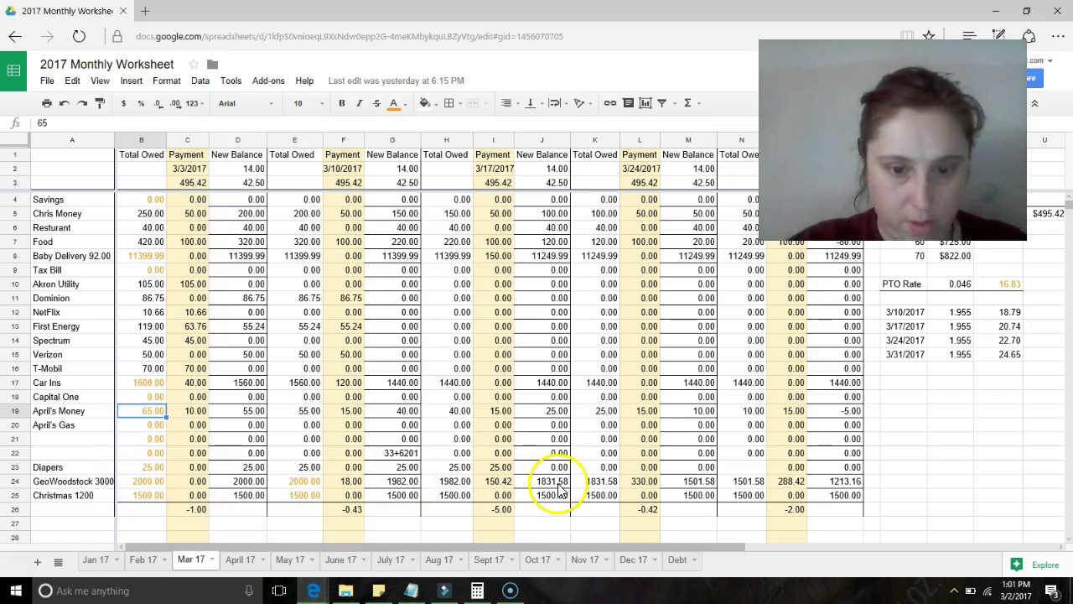
# - Total the March Geowoodstock payments 18 + 150.42 + 330 in Calculator, giving 498.42
pyautogui.click(509, 590)
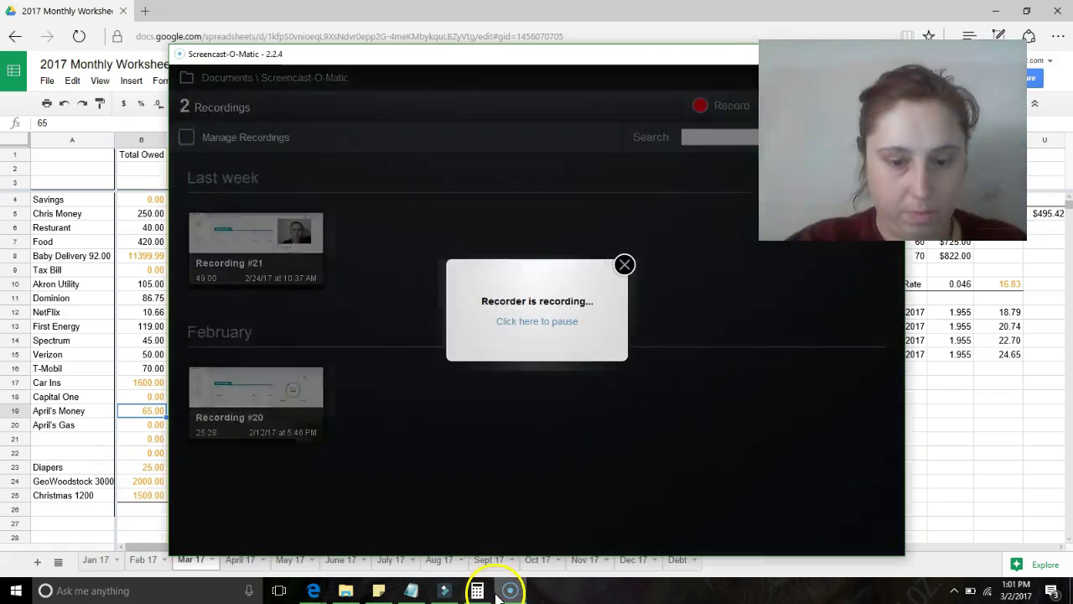
pyautogui.click(509, 590)
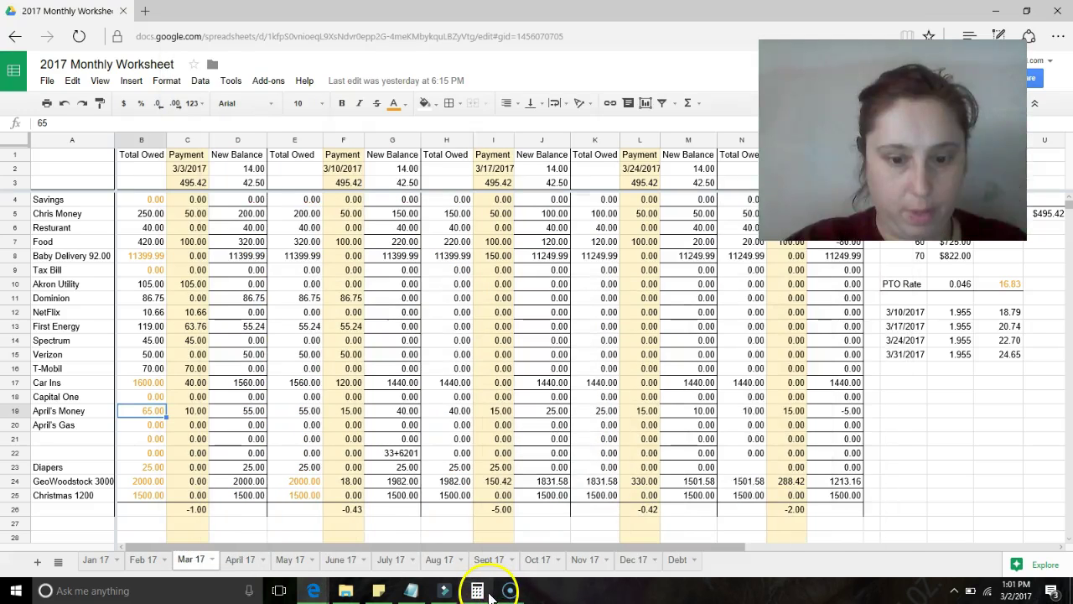
pyautogui.click(477, 590)
pyautogui.click(757, 391)
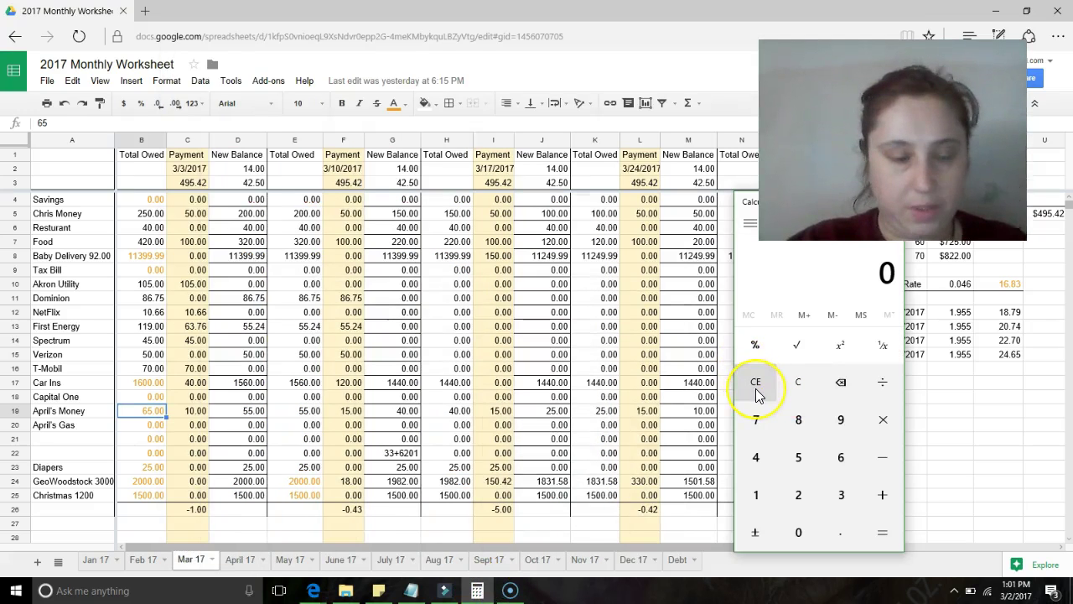
pyautogui.write('18')
pyautogui.press('+')
pyautogui.write('150.42')
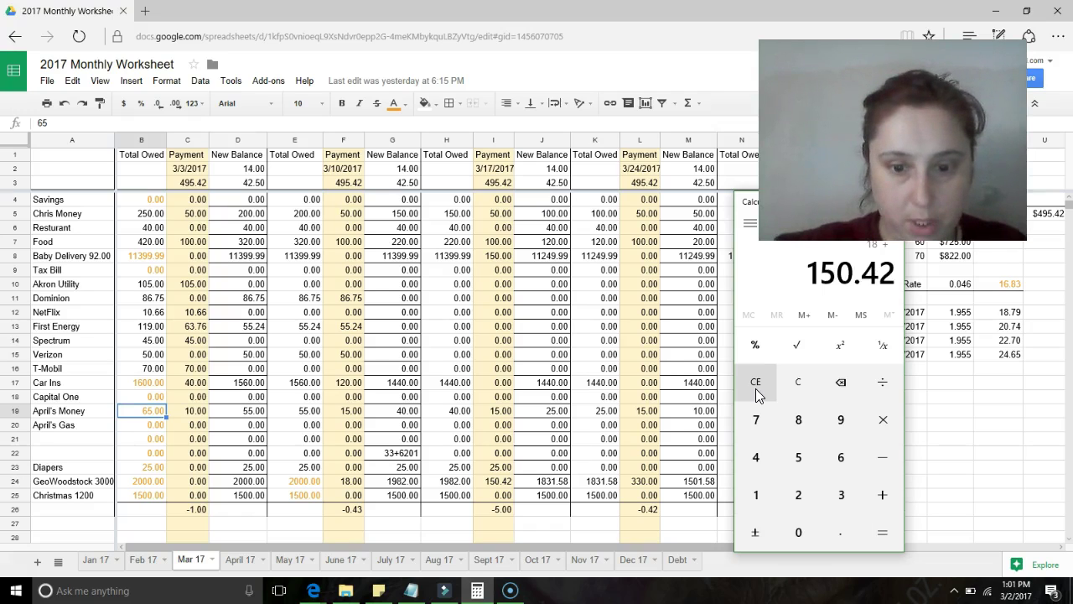
pyautogui.press('+')
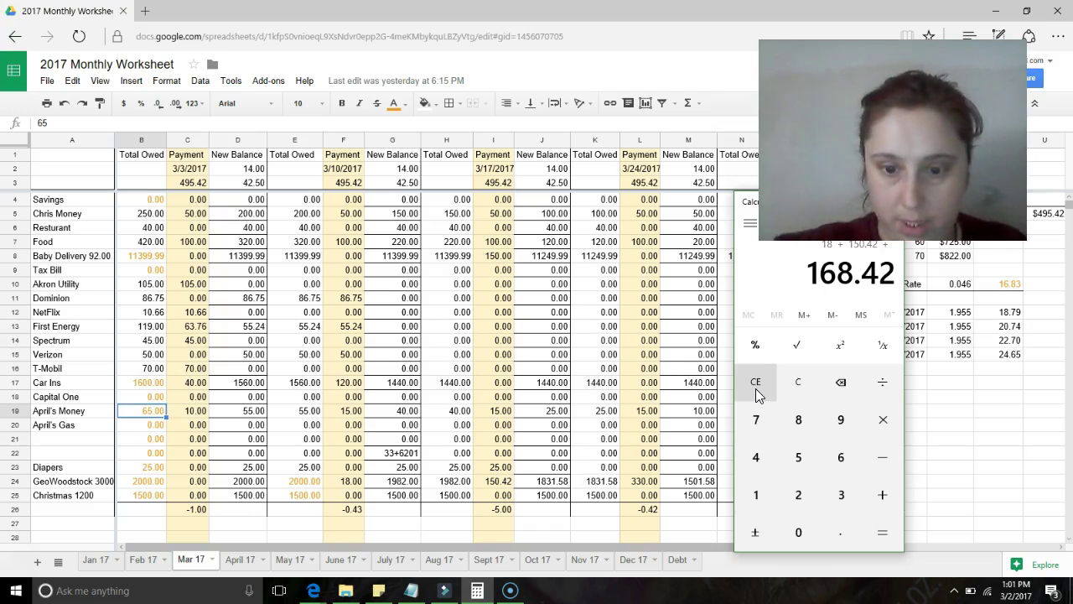
pyautogui.write('330')
pyautogui.press('Return')
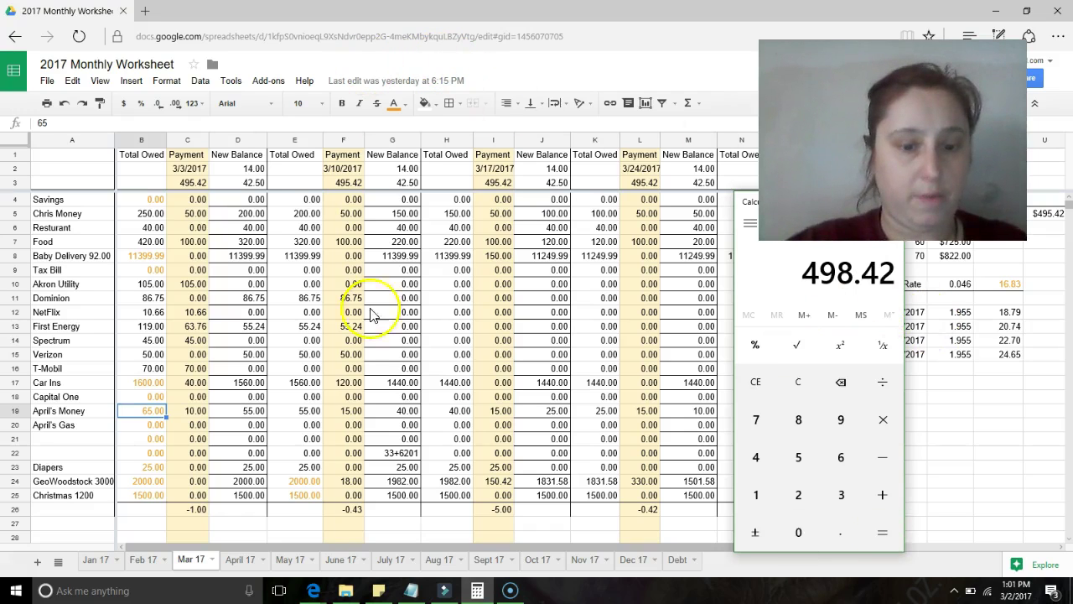
pyautogui.click(317, 592)
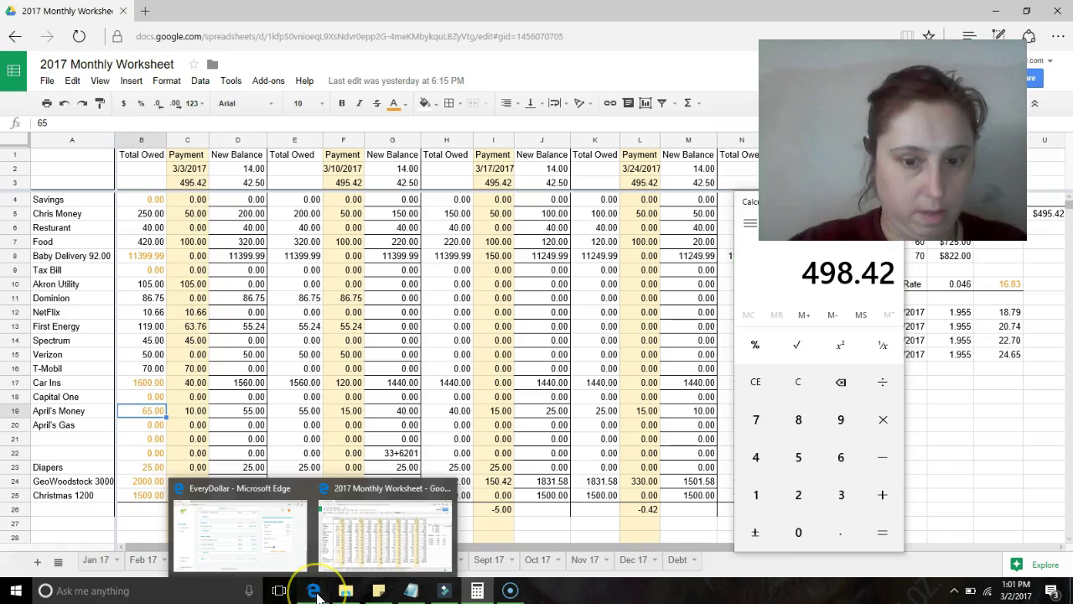
pyautogui.click(316, 592)
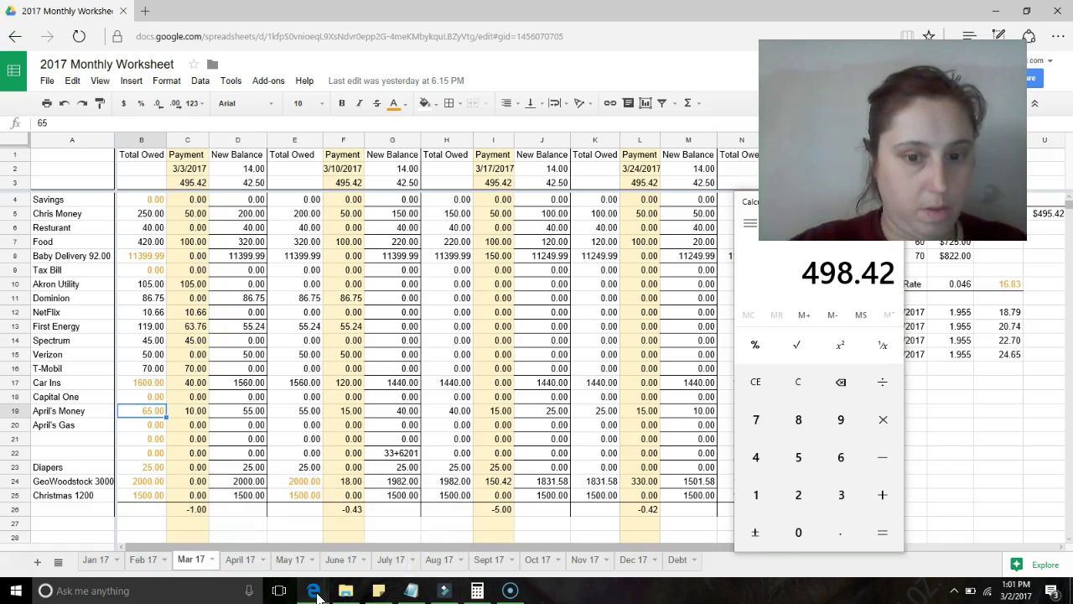
# - Change the 3/17/2017 Diapers payment in cell I23 to 35.00
pyautogui.click(497, 469)
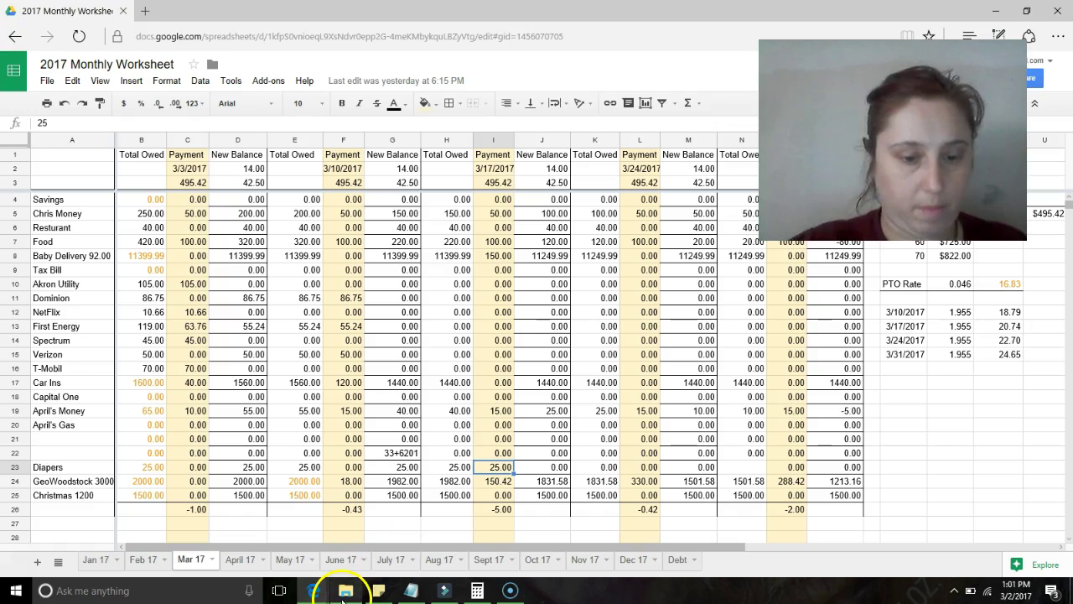
pyautogui.write('35')
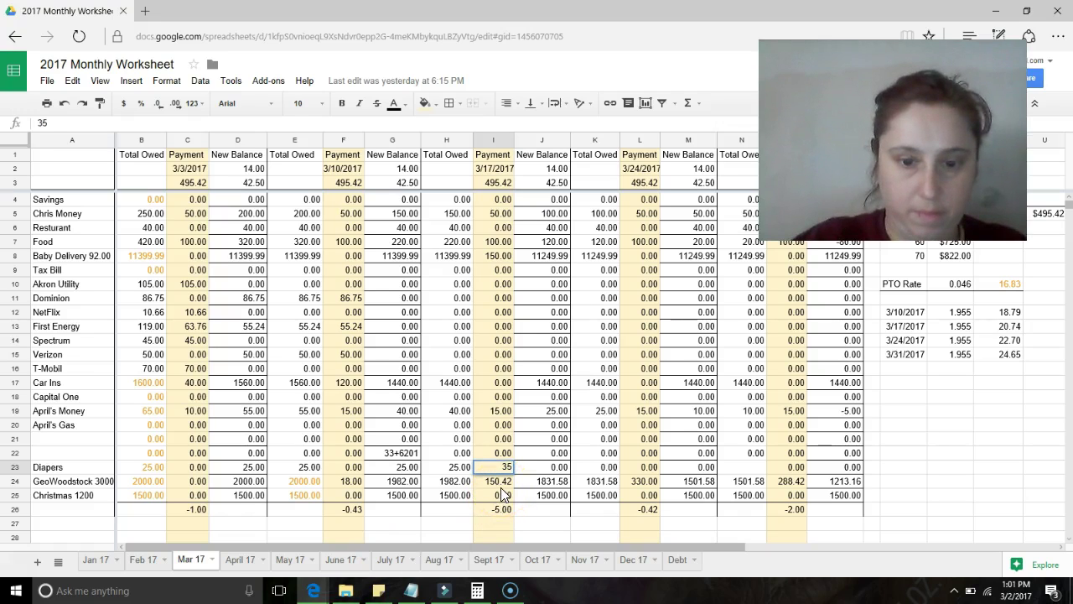
pyautogui.click(553, 470)
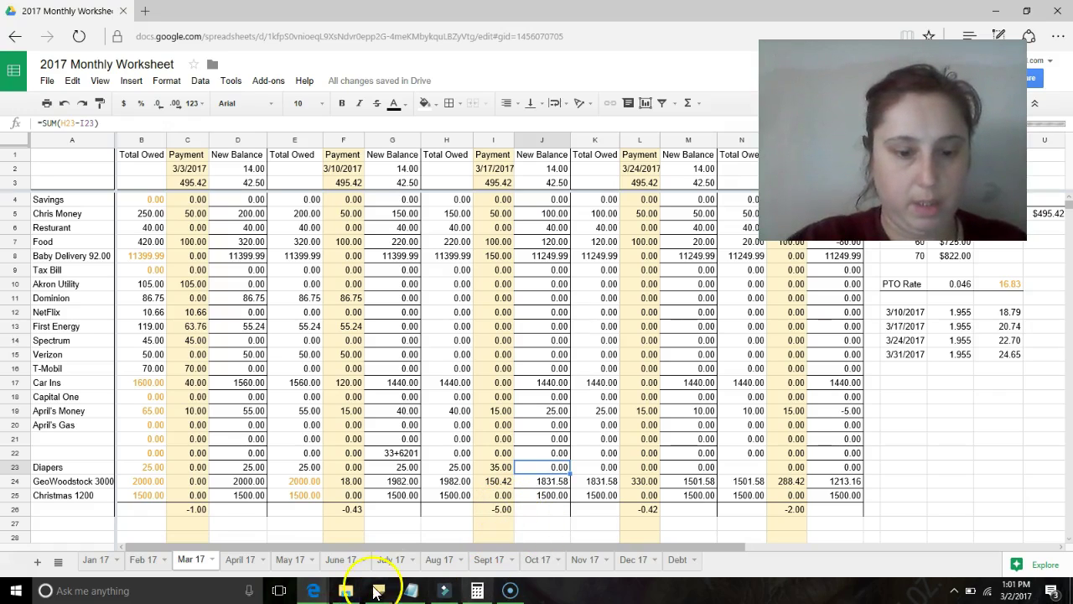
# - Enter Calculator's 498.42 total as Geowoodstock 2000's planned amount, raising Sinking Funds to $498.42
pyautogui.moveTo(313, 591)
pyautogui.click(277, 544)
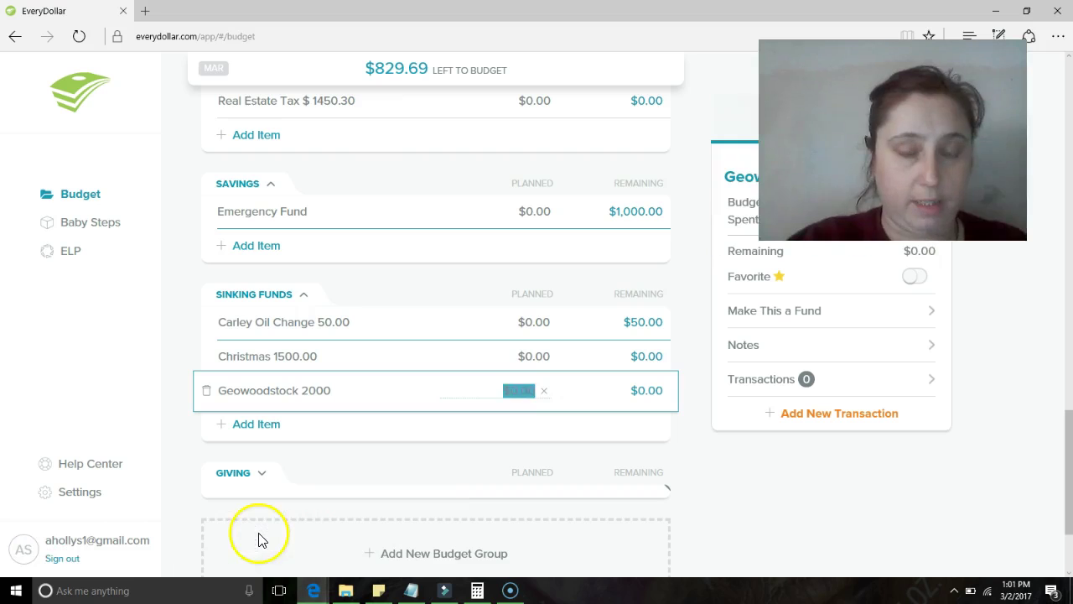
pyautogui.click(477, 591)
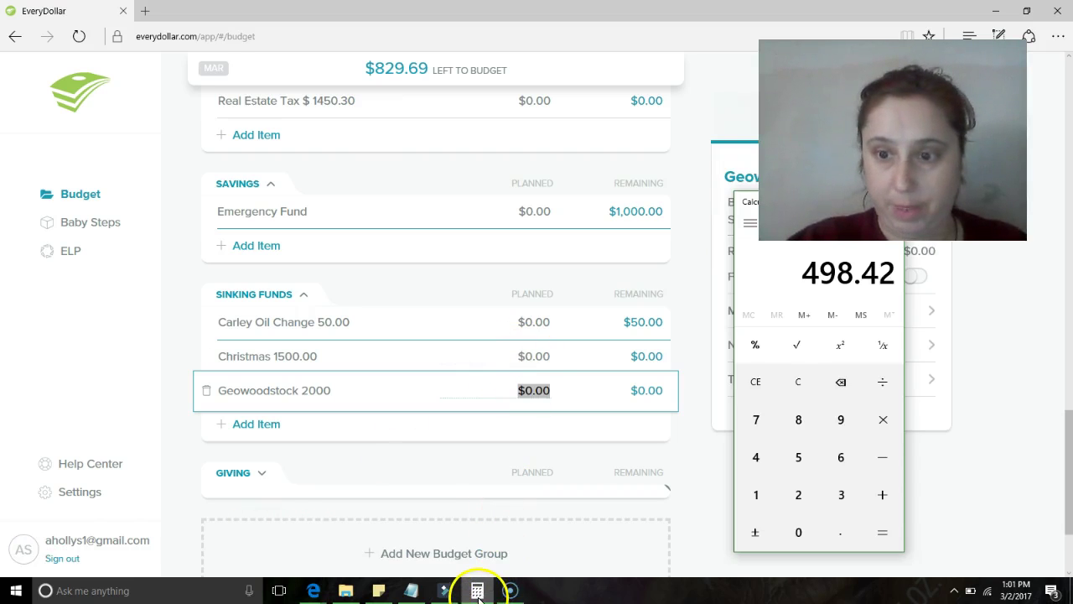
pyautogui.click(534, 390)
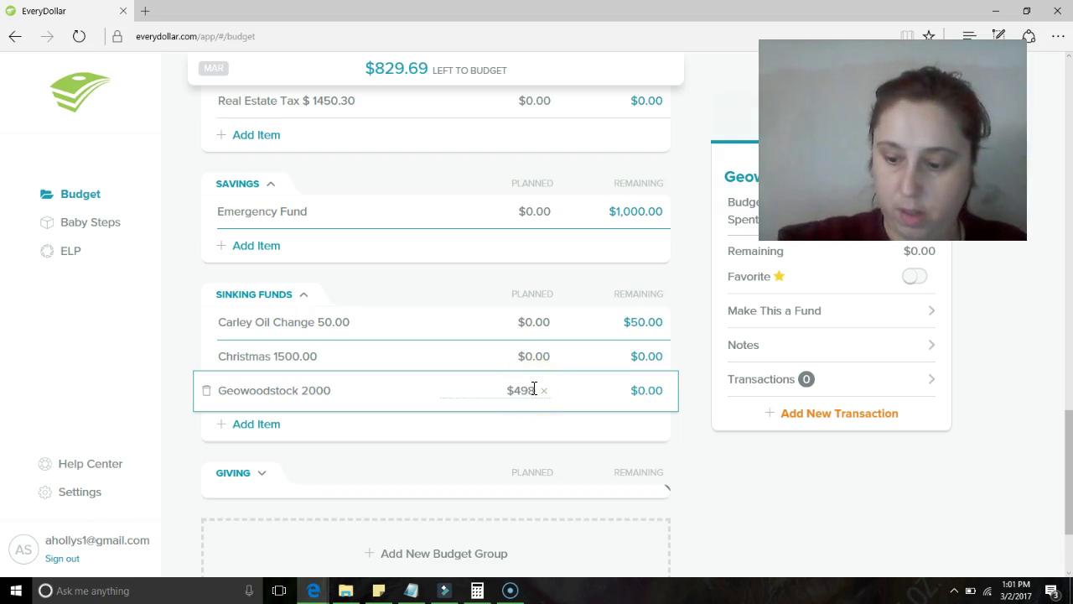
pyautogui.click(477, 590)
pyautogui.click(546, 428)
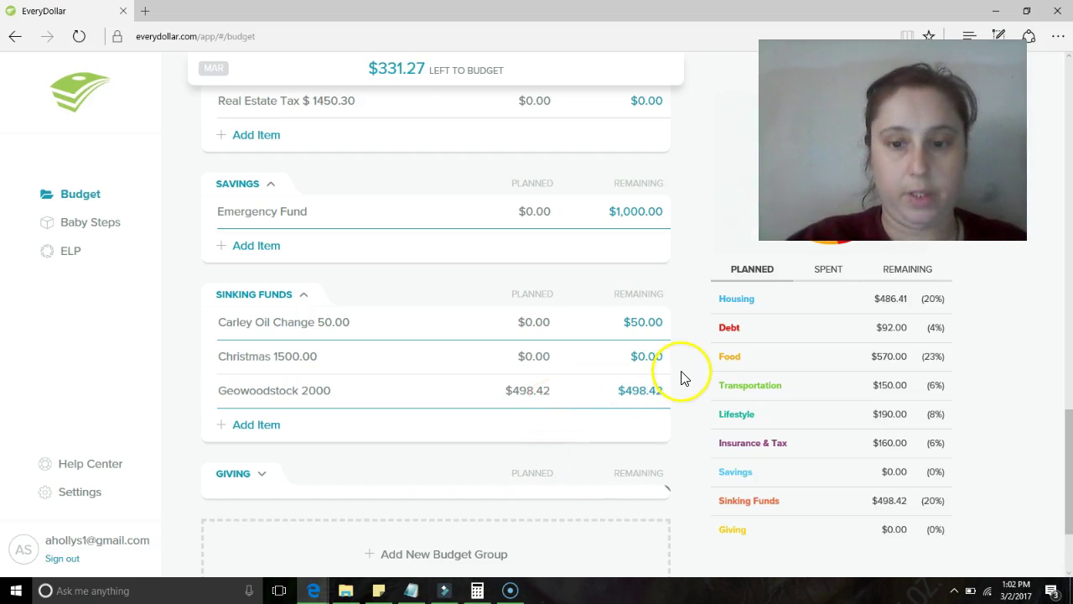
pyautogui.scroll(3, 684, 377)
pyautogui.scroll(2, 683, 377)
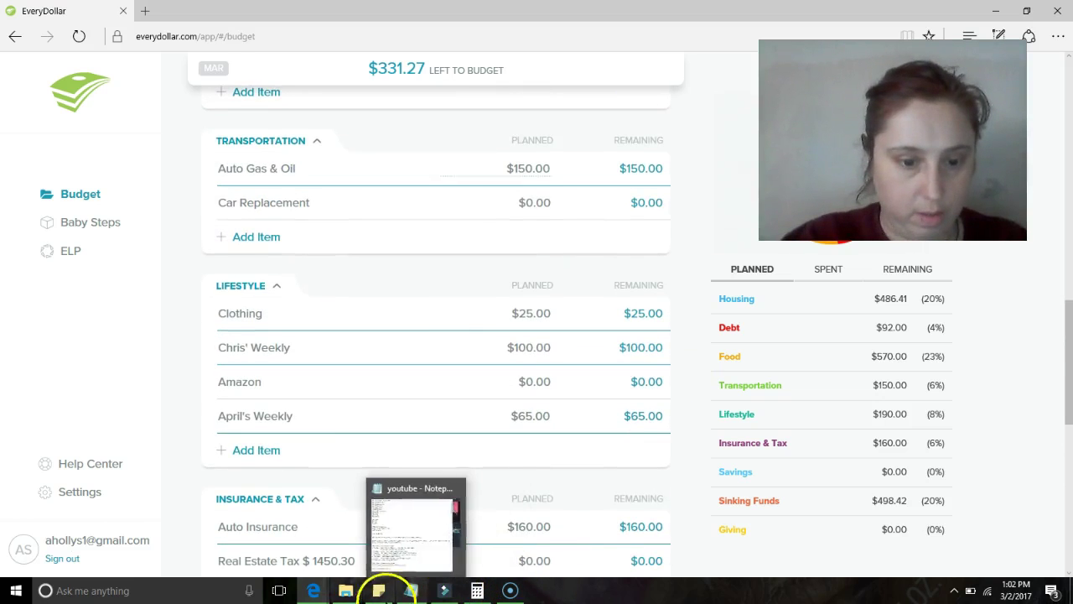
pyautogui.moveTo(313, 590)
pyautogui.click(362, 561)
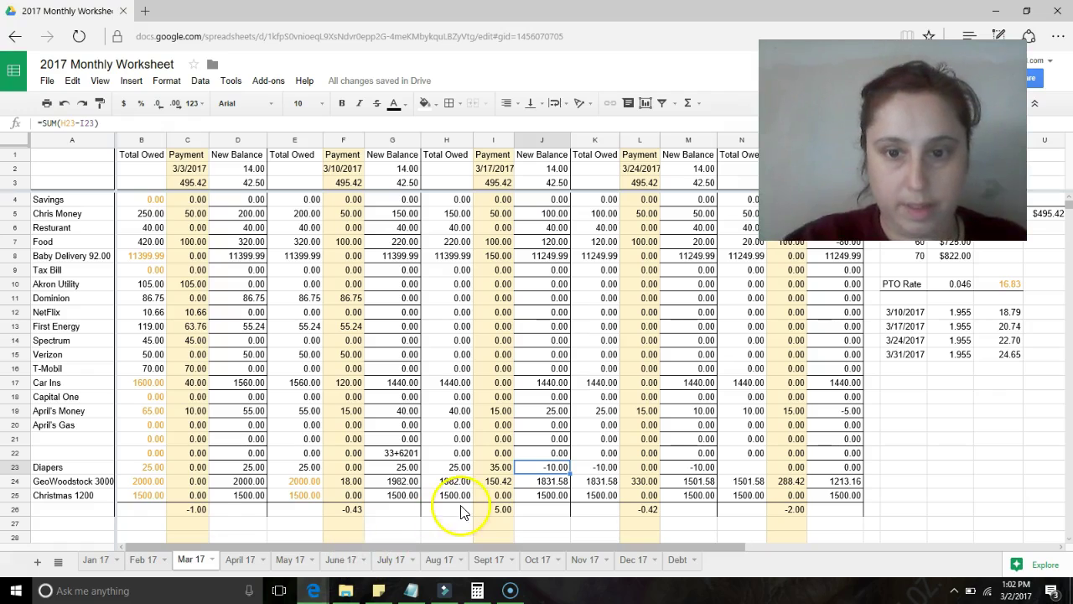
pyautogui.click(498, 257)
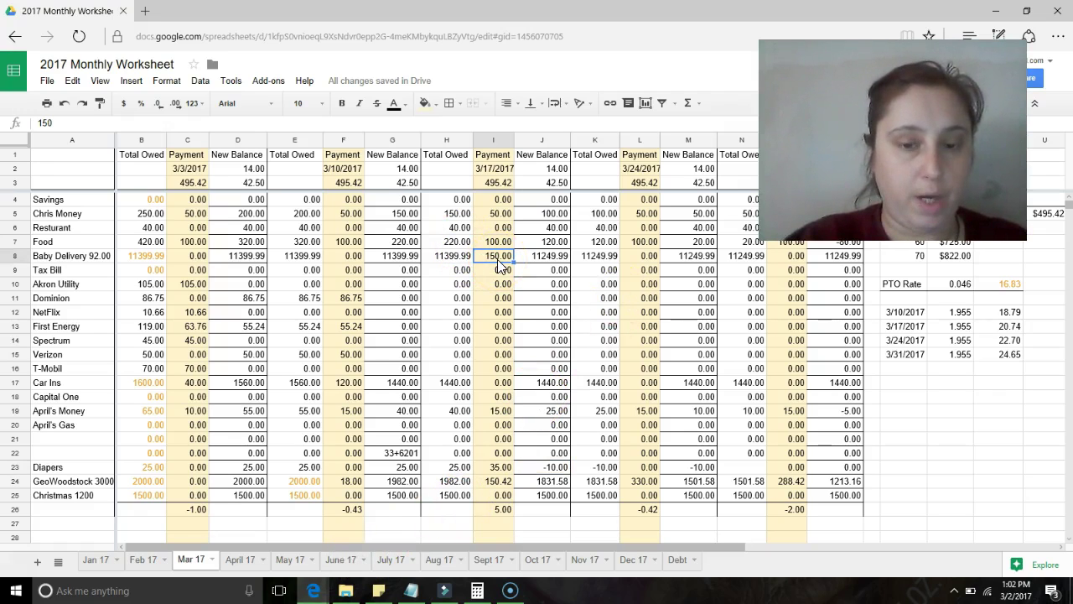
pyautogui.moveTo(477, 590)
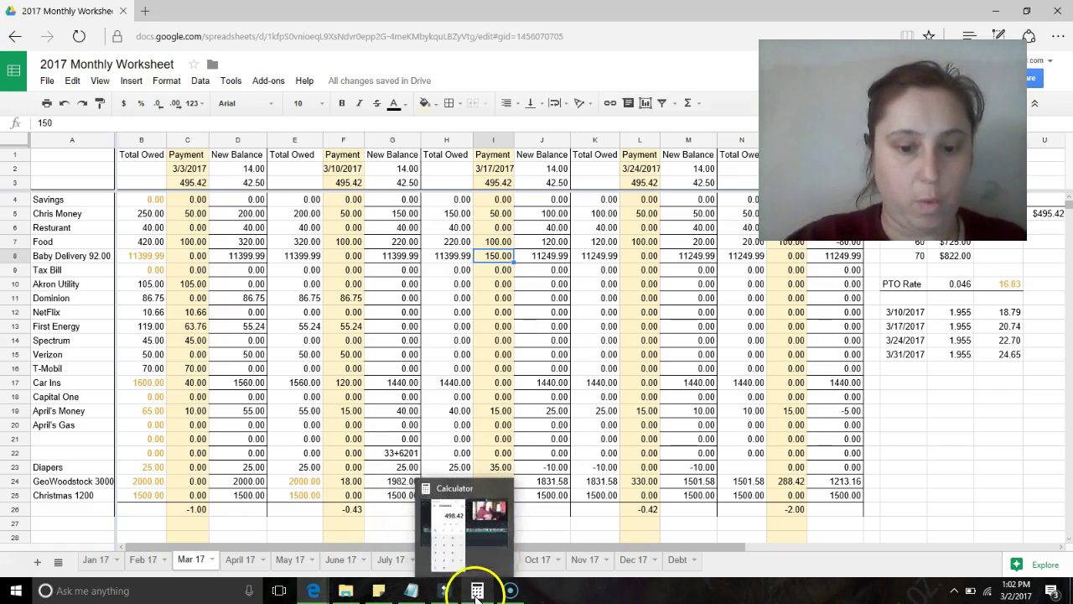
pyautogui.moveTo(309, 591)
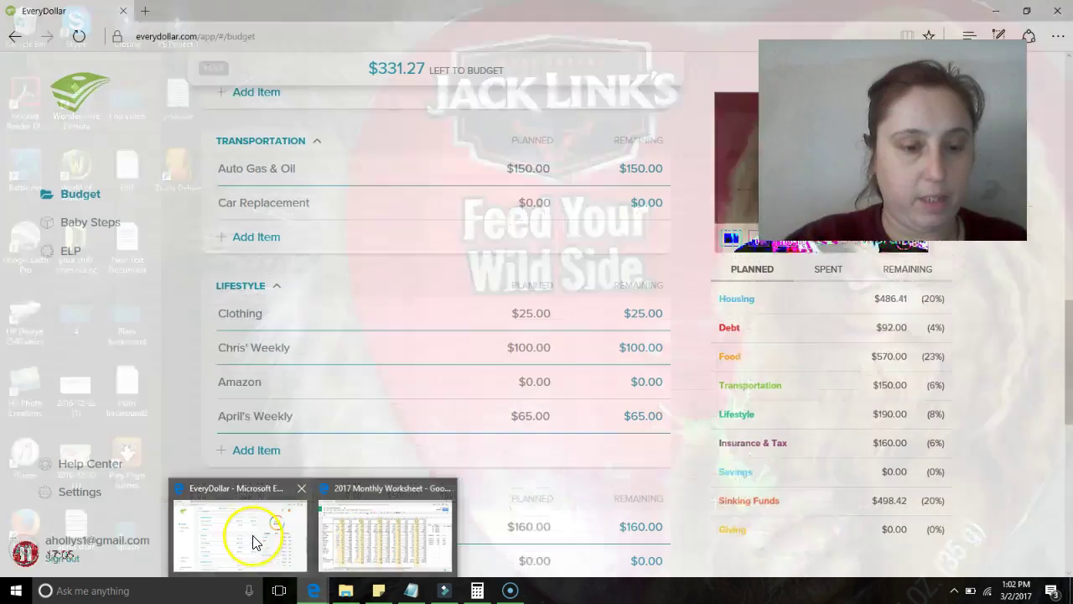
# - Replace Akron General's planned debt payment in EveryDollar with $150.00
pyautogui.click(244, 533)
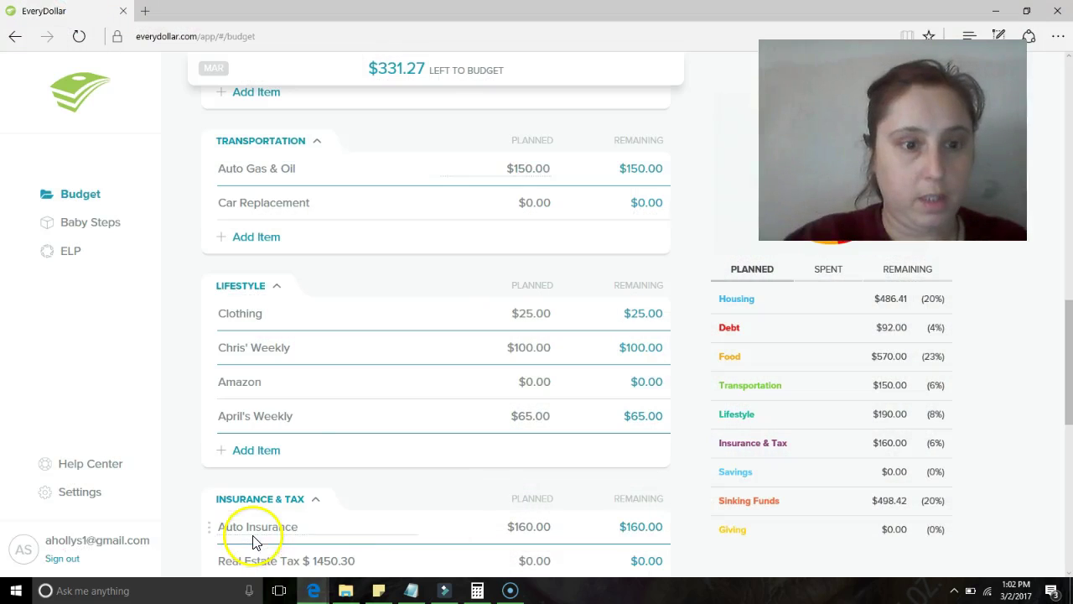
pyautogui.scroll(6, 454, 264)
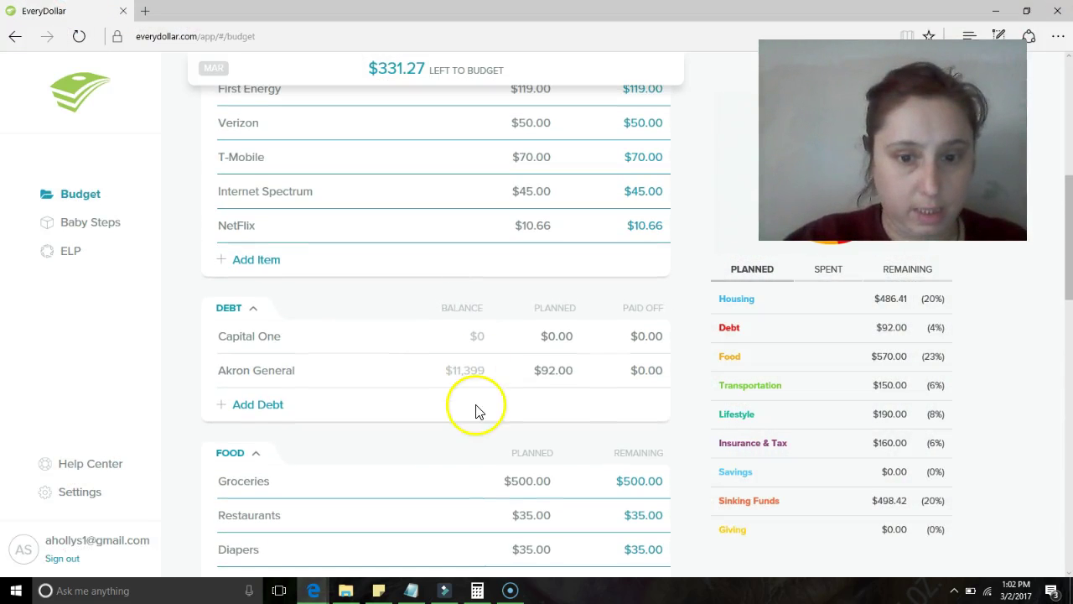
pyautogui.click(555, 370)
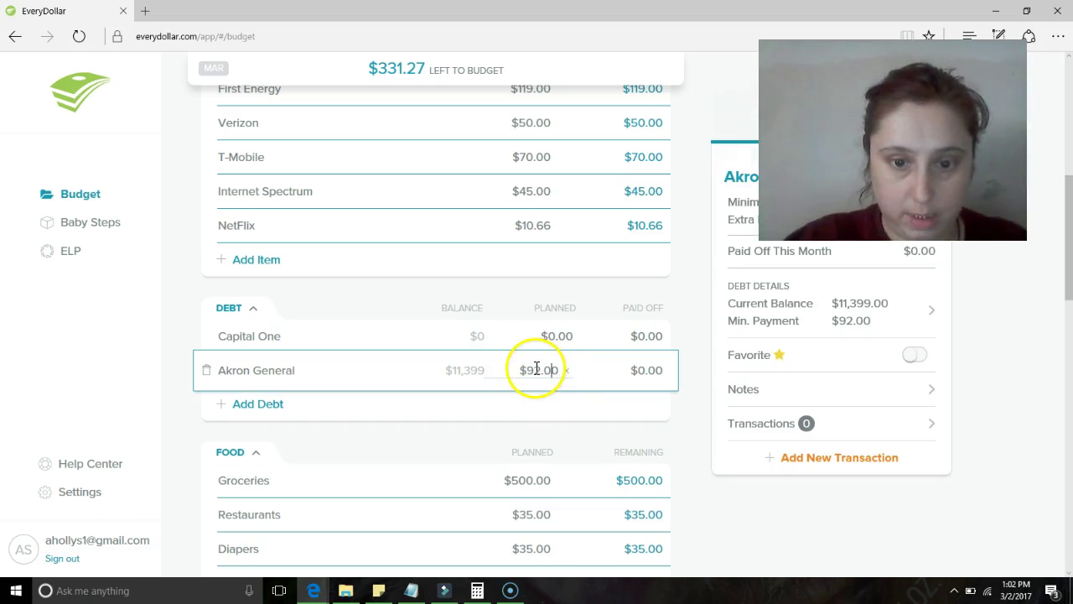
pyautogui.moveTo(547, 372); pyautogui.dragTo(528, 374)
pyautogui.write('150')
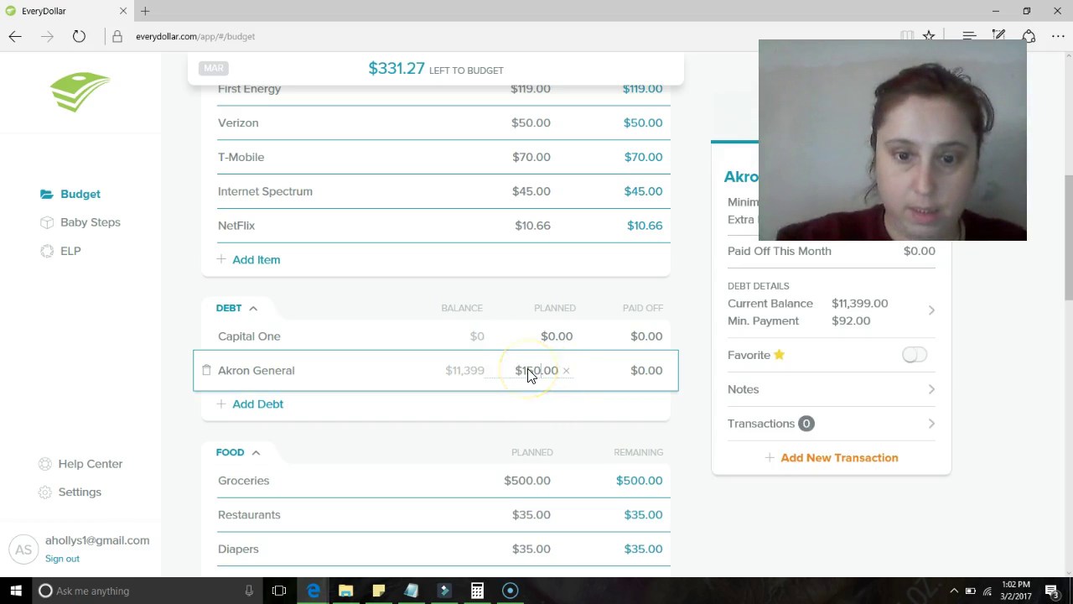
pyautogui.click(693, 389)
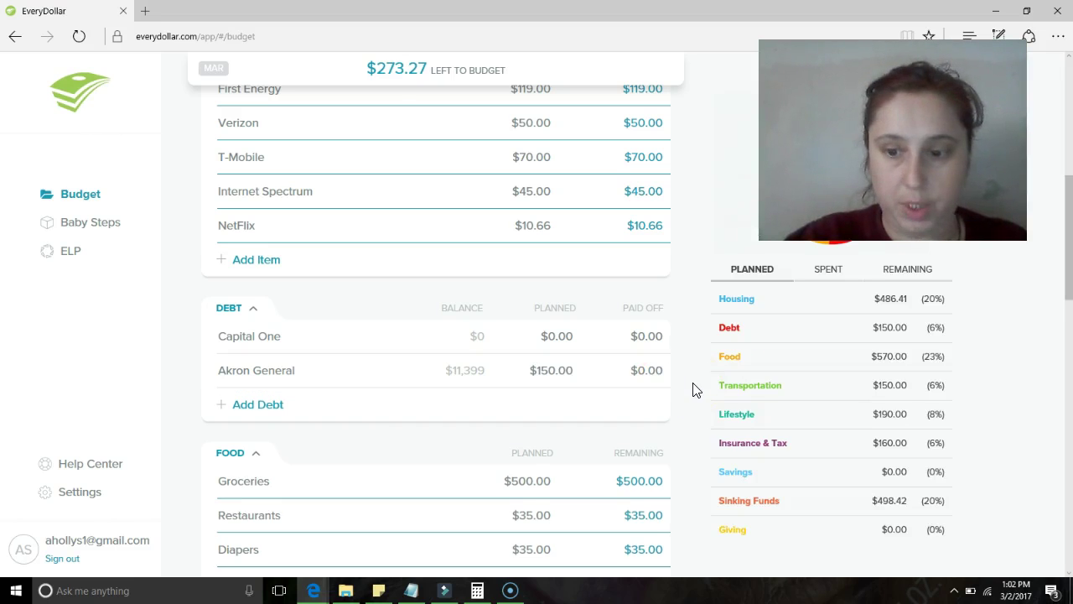
pyautogui.scroll(2, 693, 389)
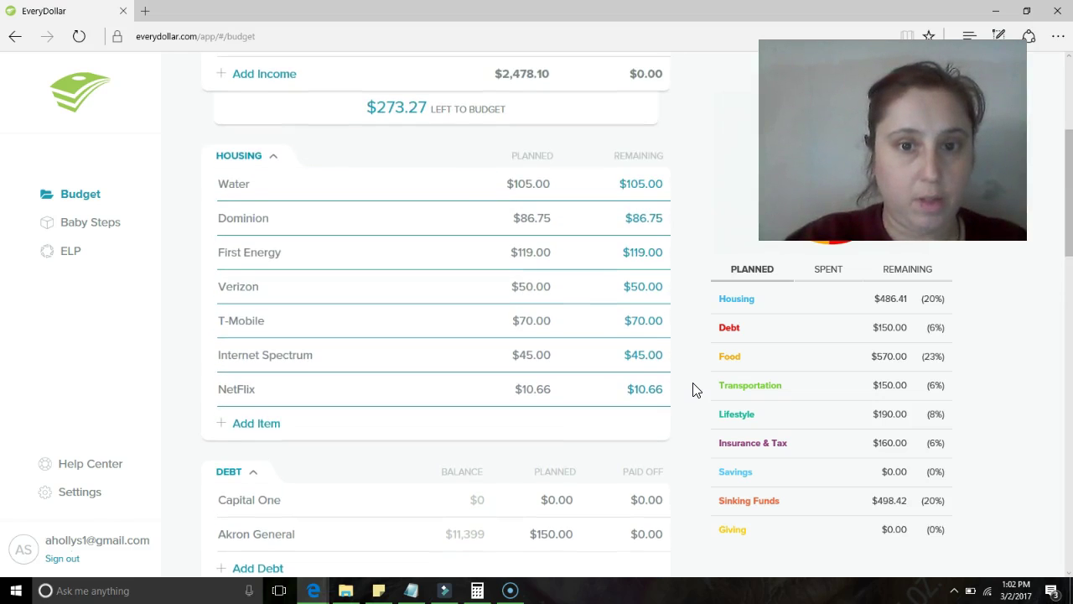
pyautogui.scroll(3, 693, 389)
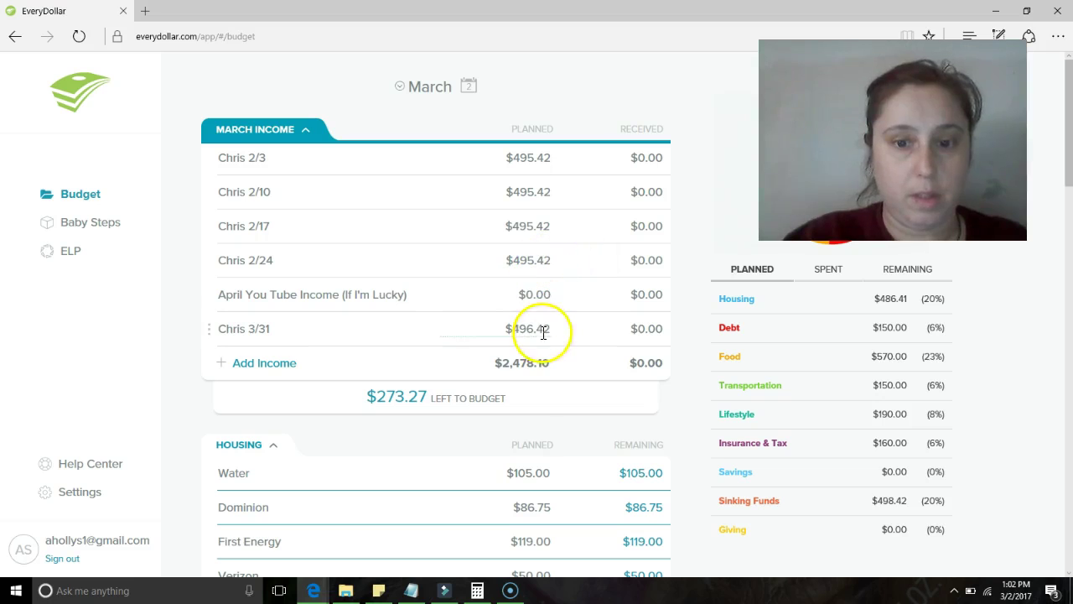
# - Check the 288.42 GeoWoodstock payment in cell O24 of the 2017 Monthly Worksheet
pyautogui.moveTo(315, 589)
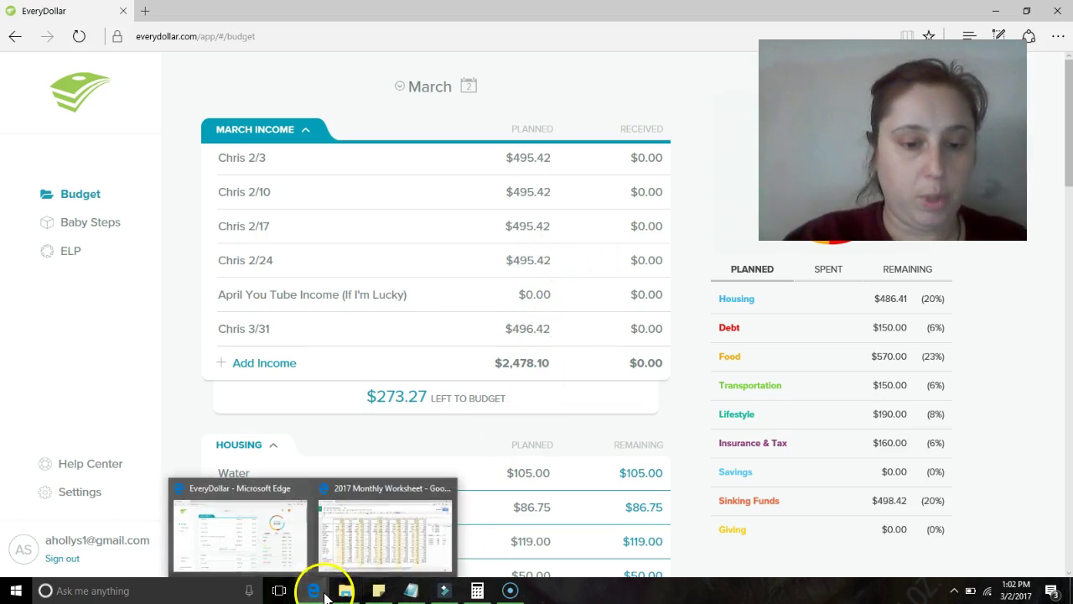
pyautogui.click(362, 553)
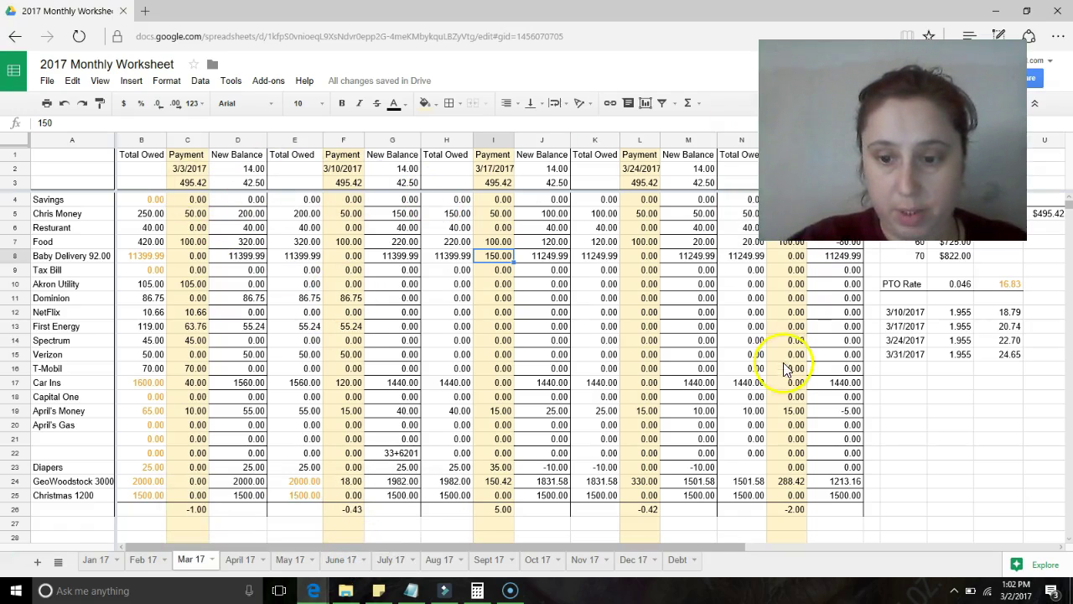
pyautogui.click(784, 482)
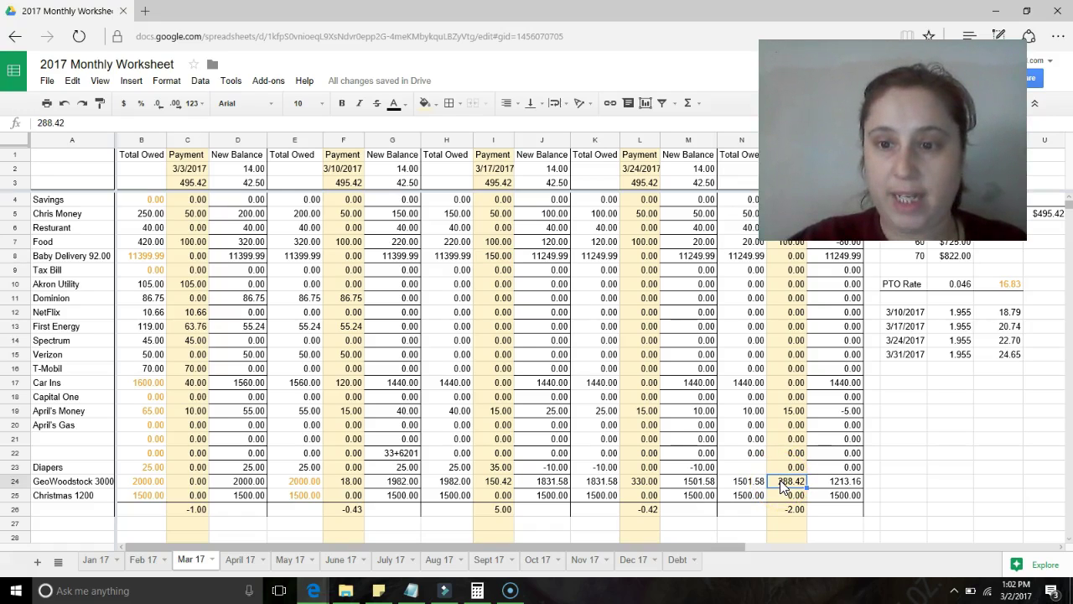
# - Add 288.42 to 498.42 in Calculator for 786.84, then return to EveryDollar
pyautogui.click(477, 590)
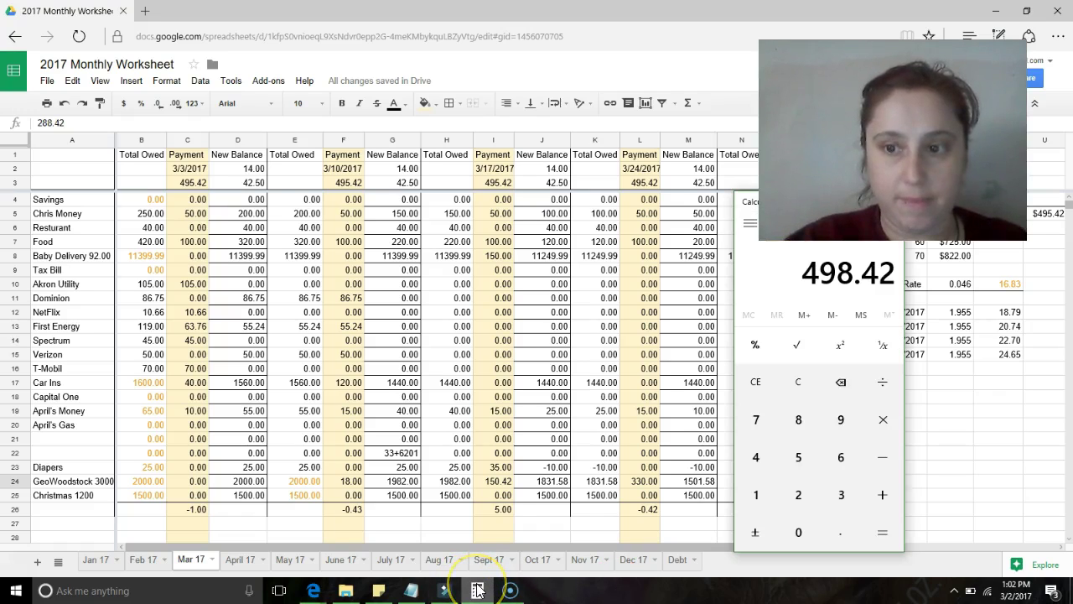
pyautogui.click(478, 590)
pyautogui.click(477, 590)
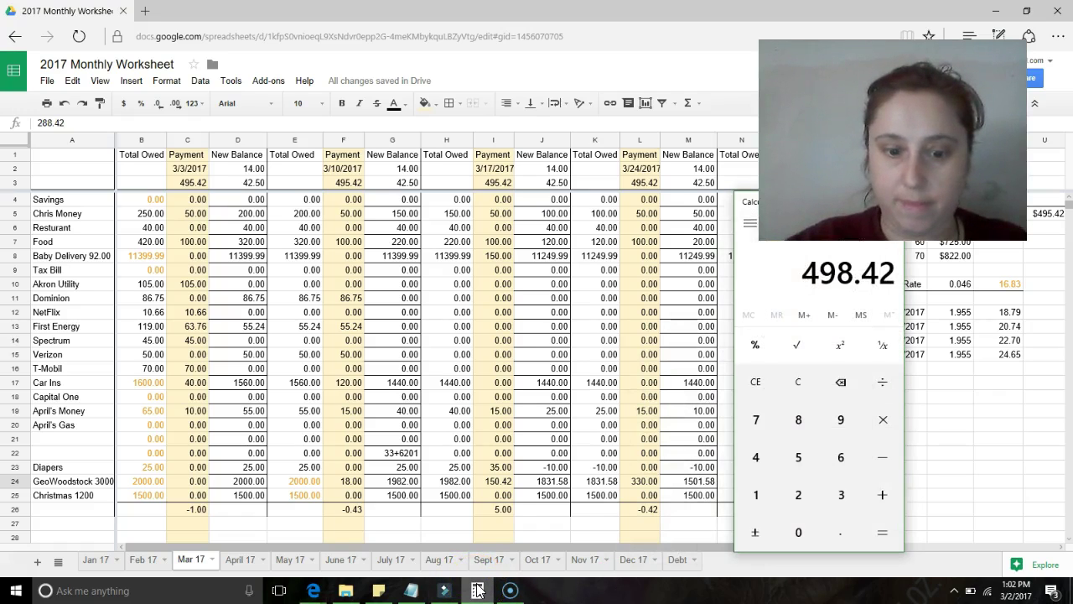
pyautogui.write('288')
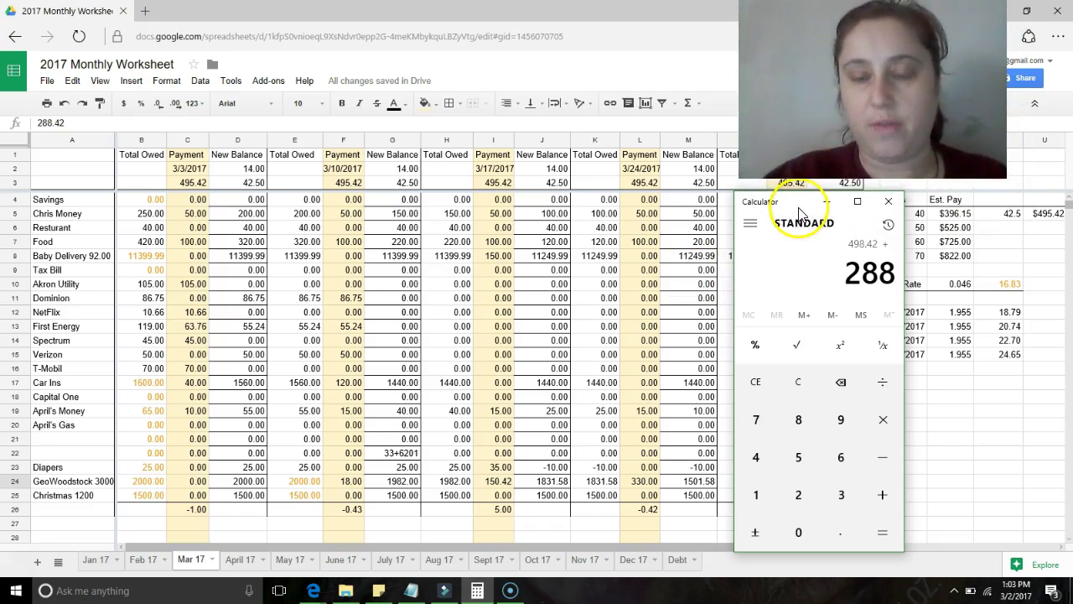
pyautogui.moveTo(799, 212); pyautogui.dragTo(541, 231)
pyautogui.press('.')
pyautogui.write('42')
pyautogui.press('Return')
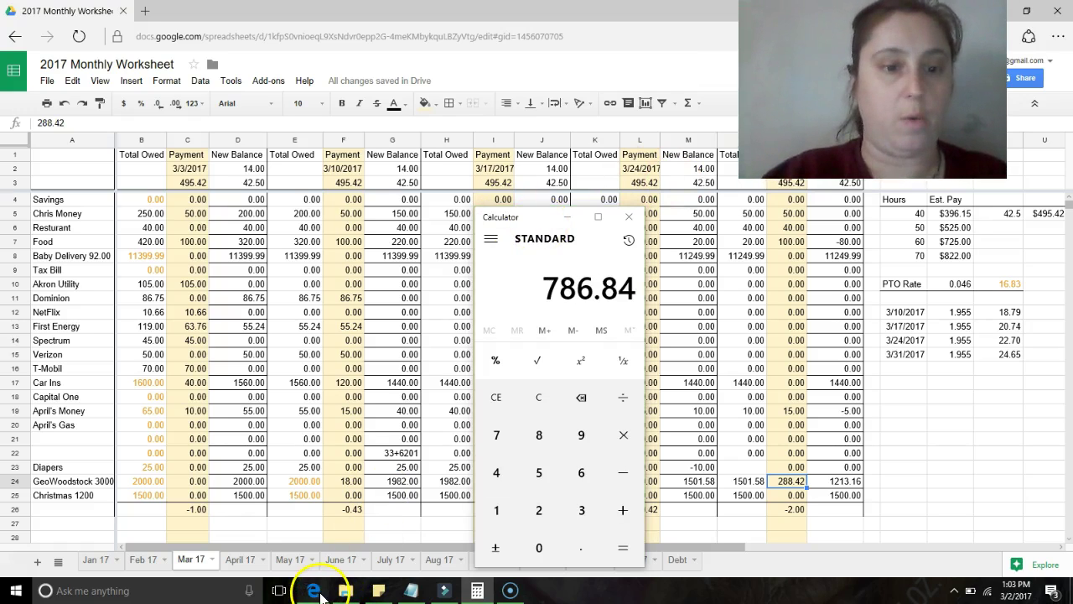
pyautogui.click(240, 541)
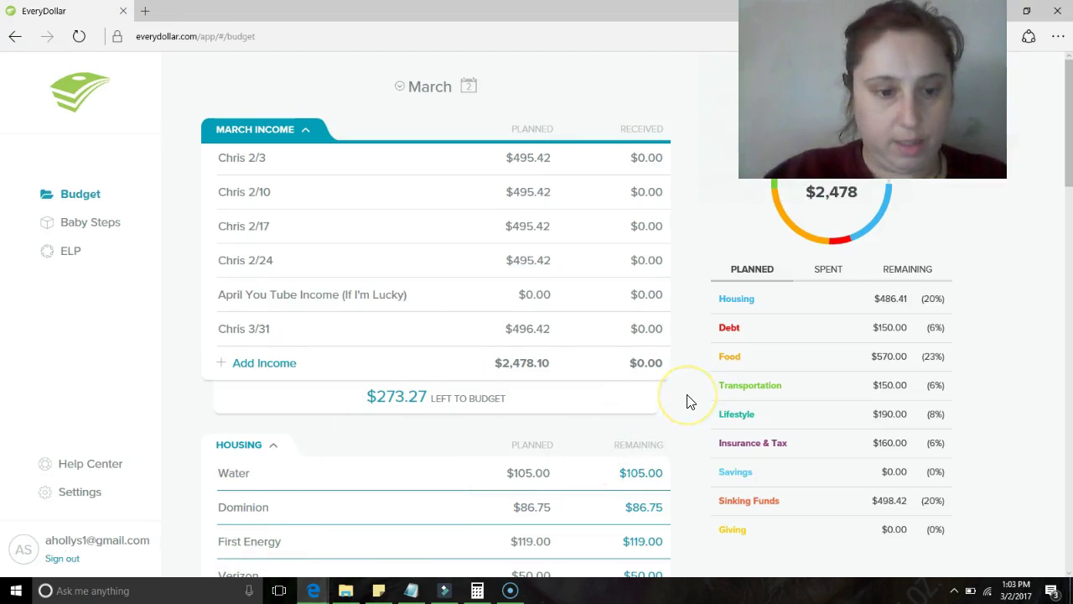
# - Enter 786.84 as the Geowoodstock 2000 sinking fund's planned amount, using the calculator total
pyautogui.scroll(-15, 687, 402)
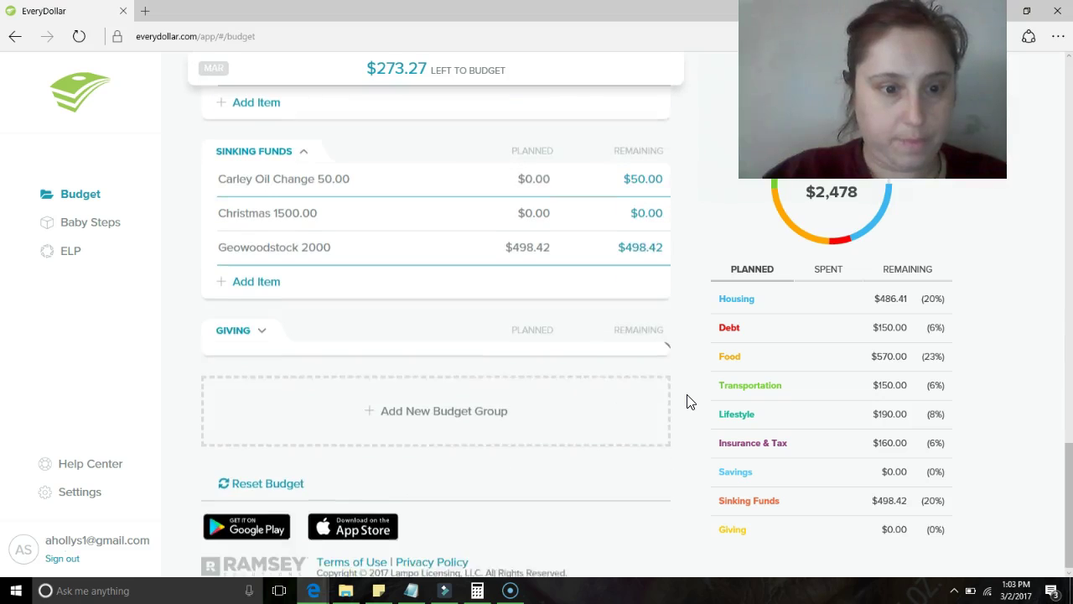
pyautogui.click(533, 244)
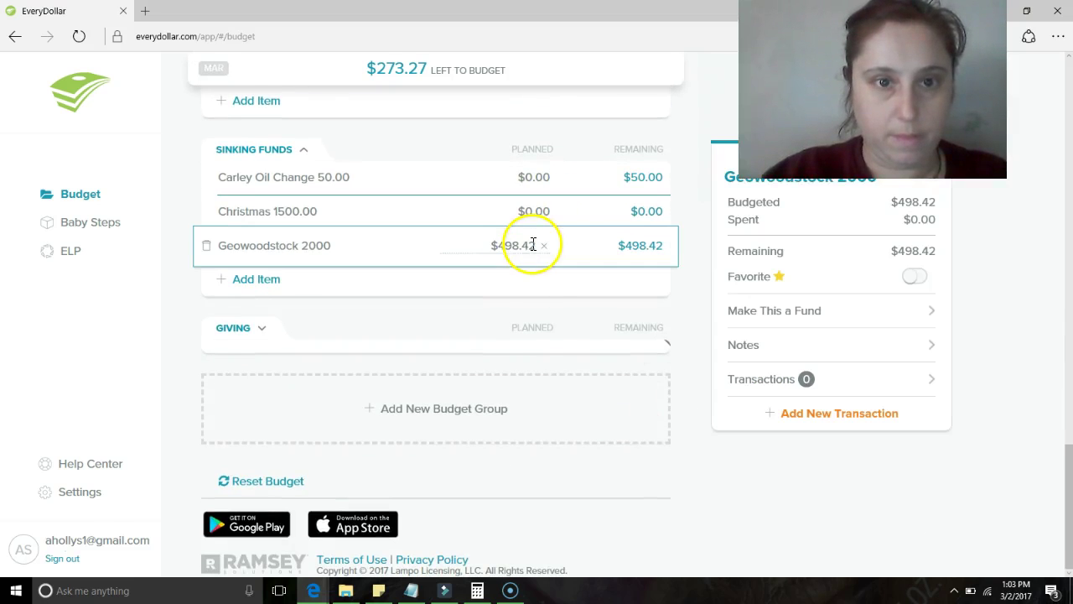
pyautogui.click(477, 590)
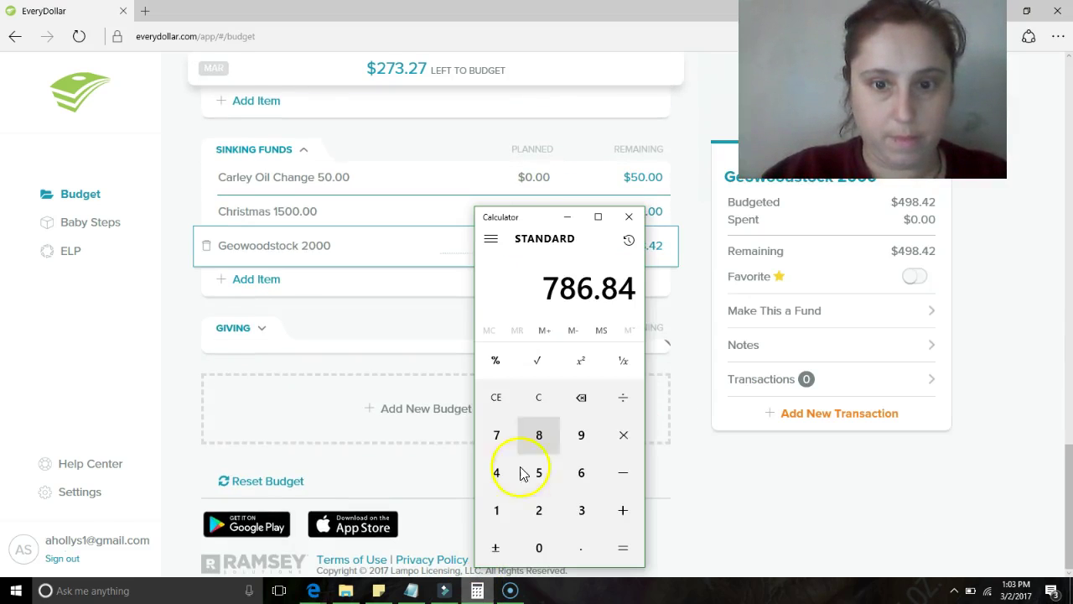
pyautogui.moveTo(551, 220); pyautogui.dragTo(841, 178)
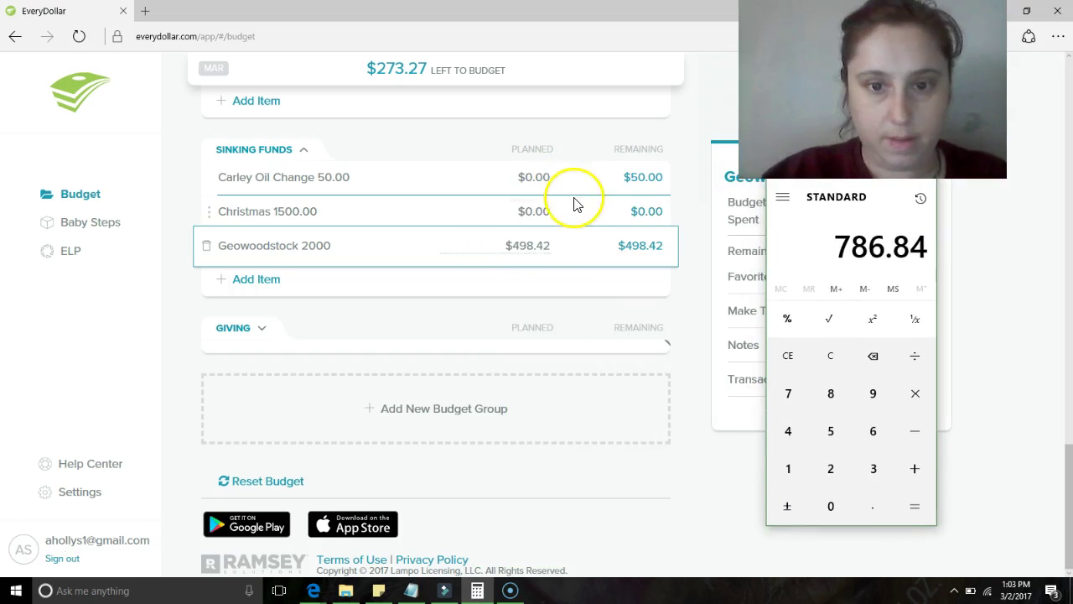
pyautogui.click(547, 244)
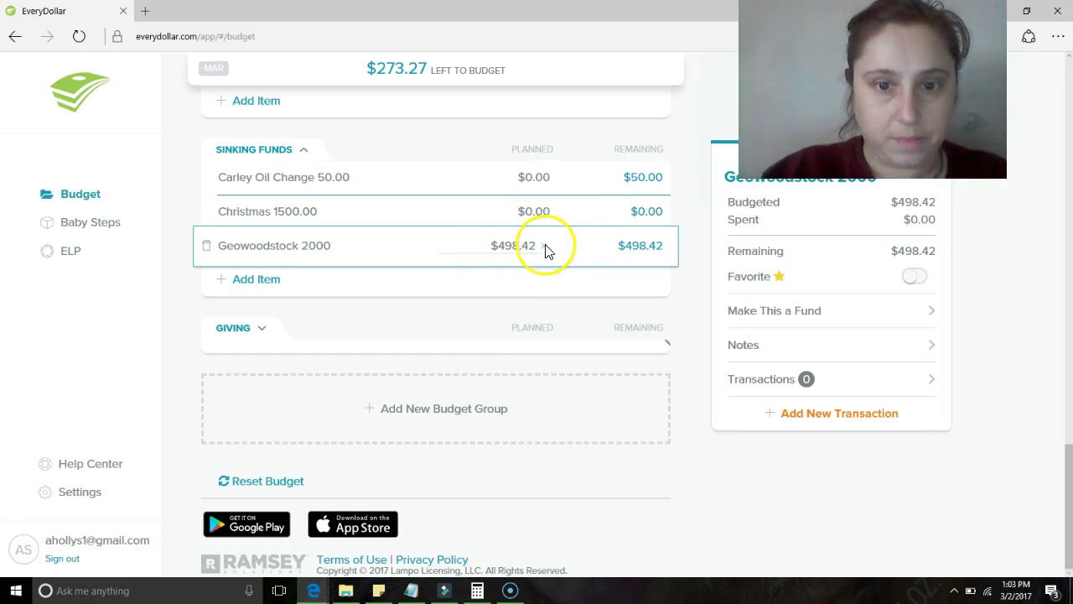
pyautogui.write('786.84')
pyautogui.click(556, 282)
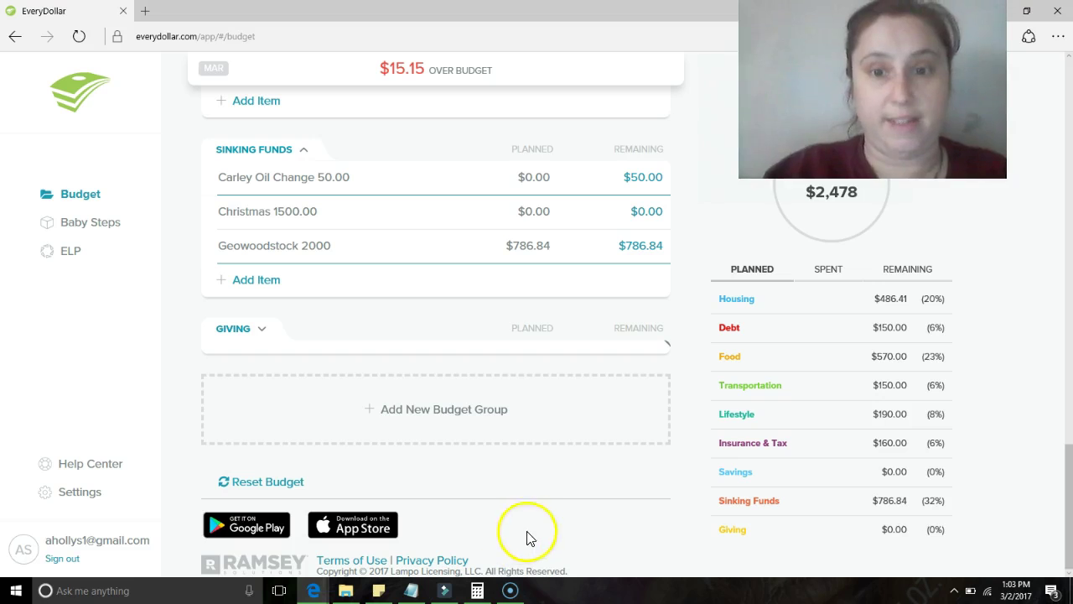
pyautogui.scroll(5, 693, 385)
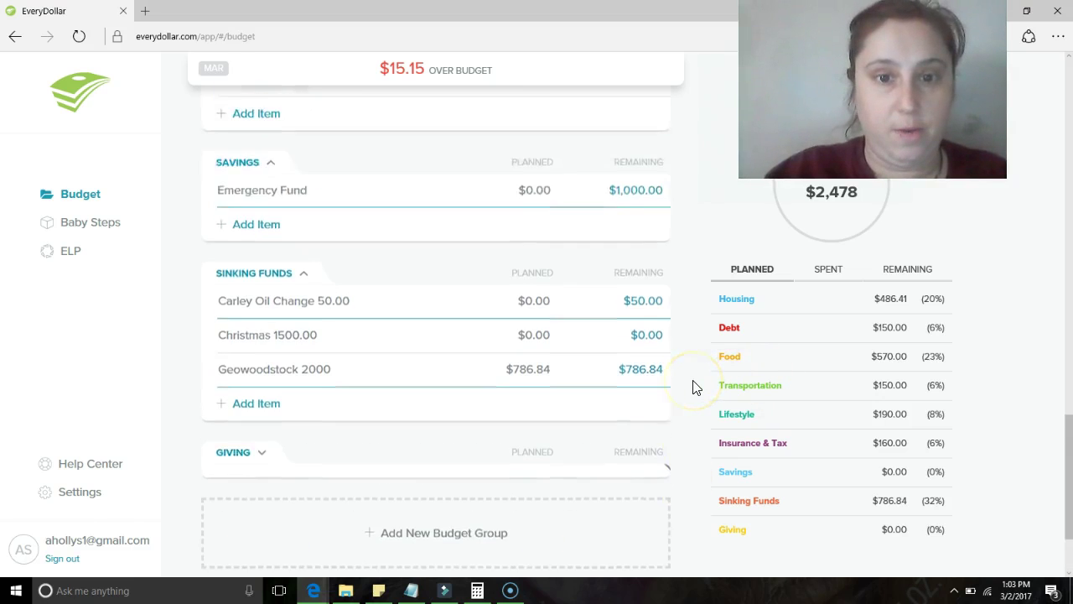
pyautogui.scroll(2, 693, 384)
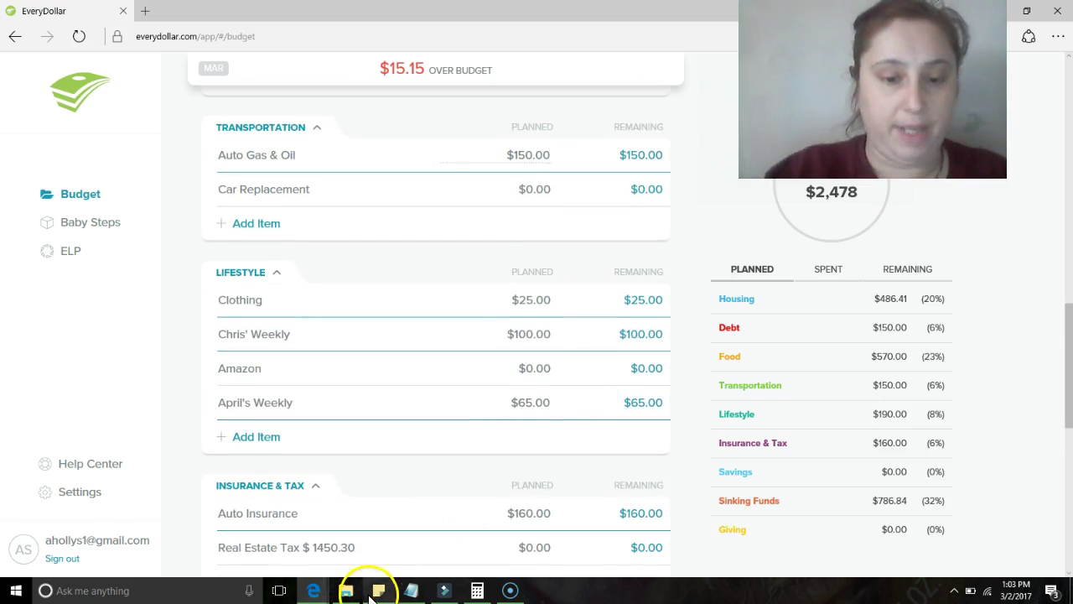
# - Change B19, April's Money total owed, to 70.00, then return to EveryDollar
pyautogui.moveTo(313, 590)
pyautogui.click(358, 549)
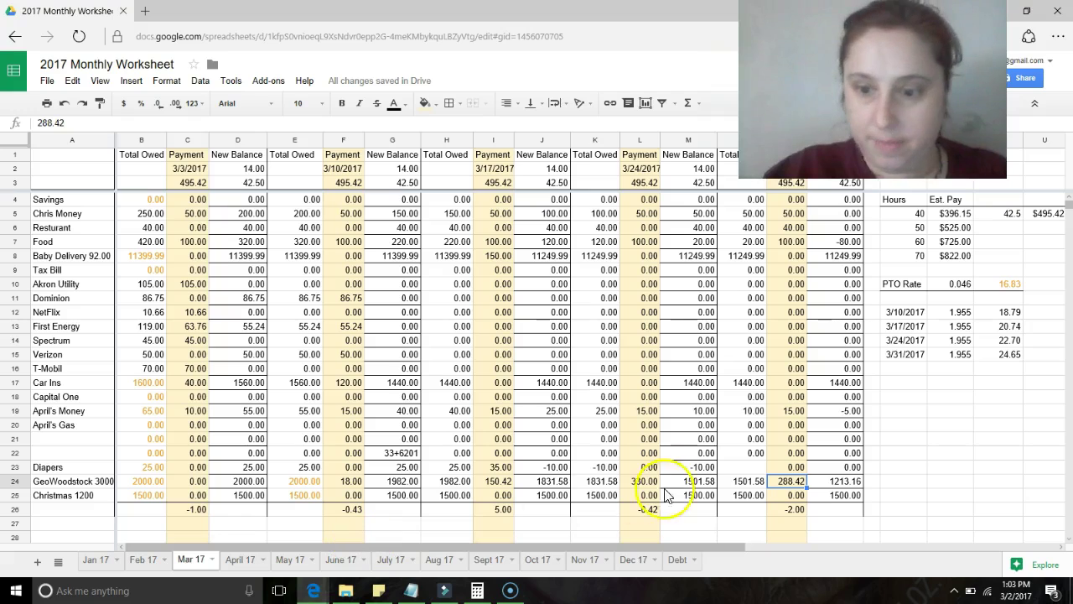
pyautogui.click(824, 417)
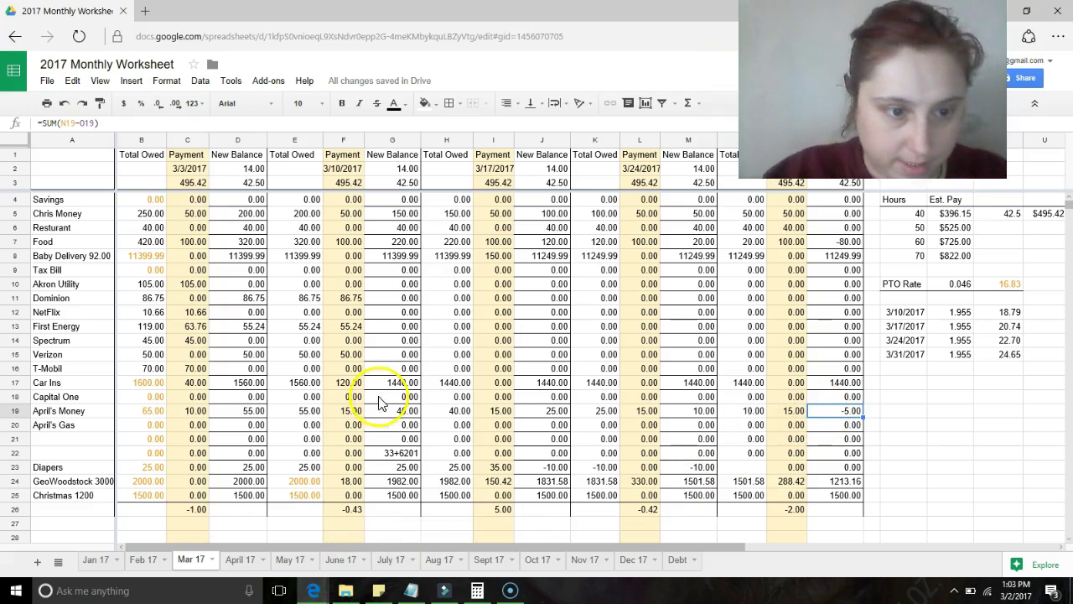
pyautogui.click(155, 411)
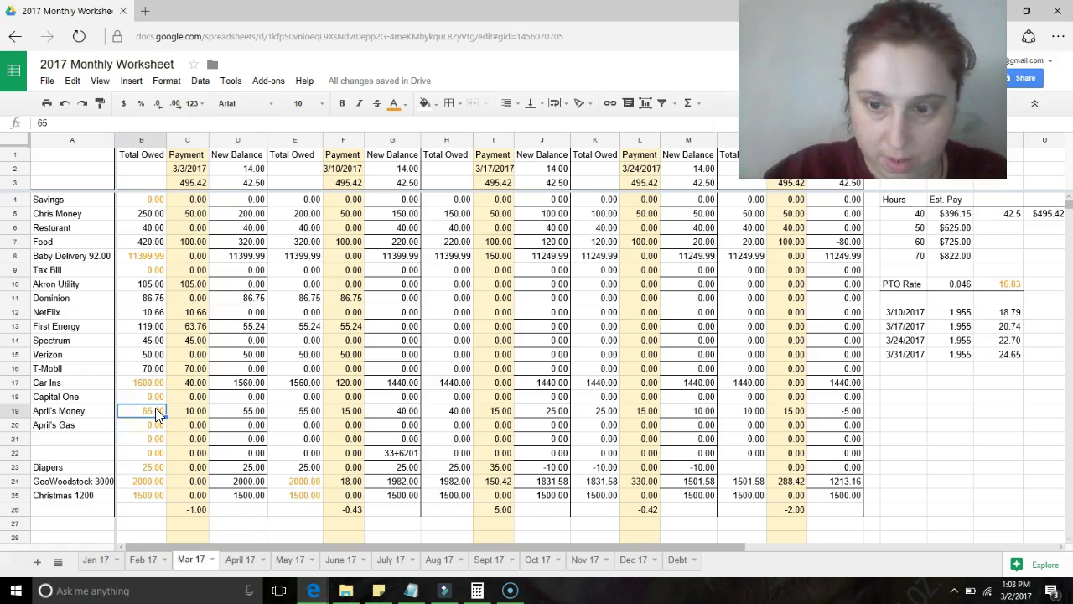
pyautogui.write('70')
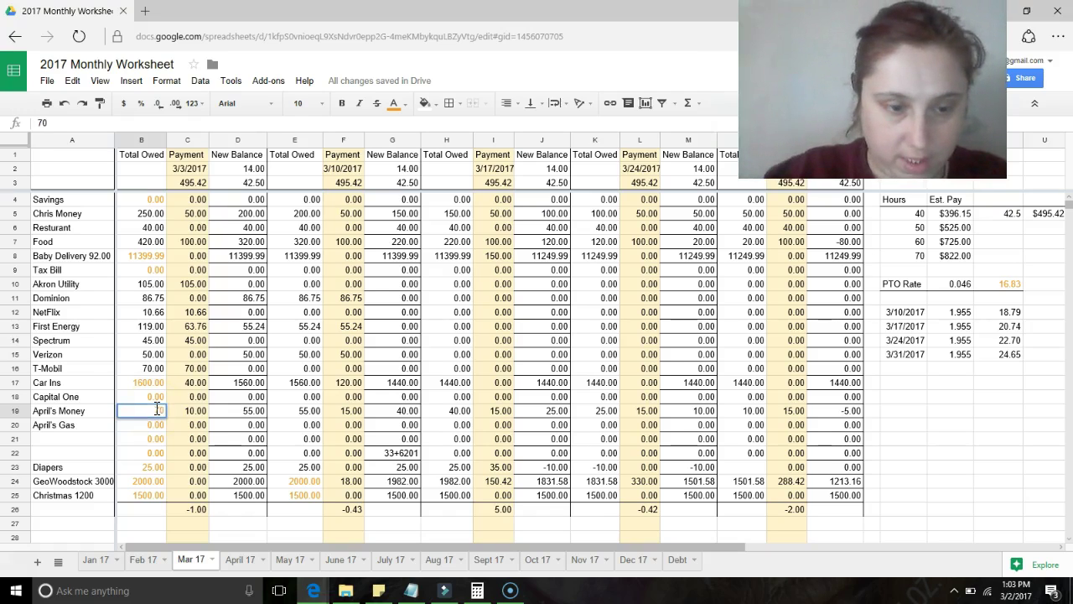
pyautogui.click(228, 429)
pyautogui.click(262, 417)
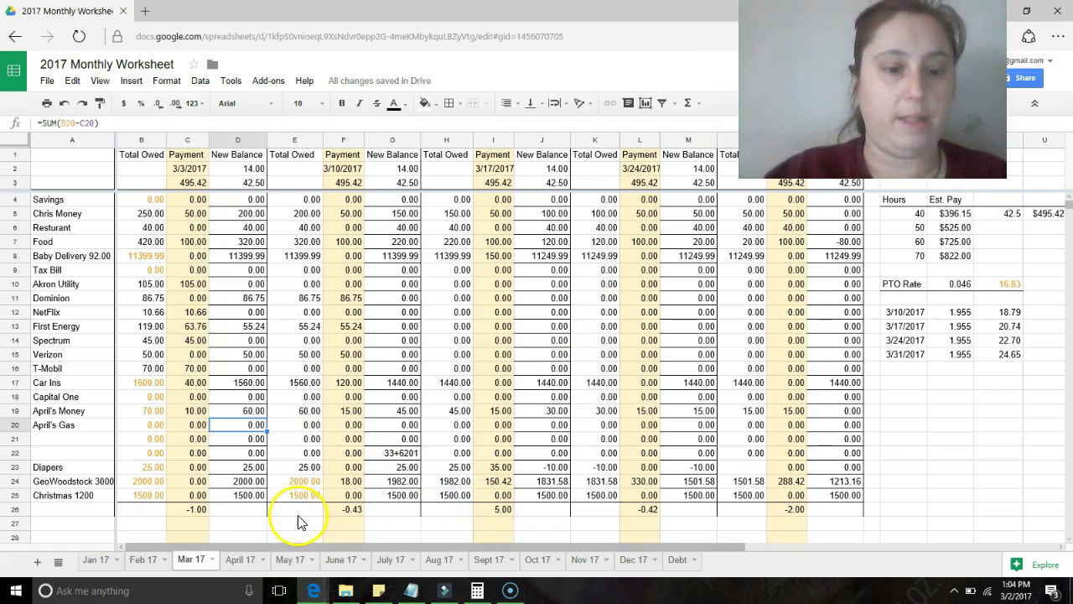
pyautogui.moveTo(315, 594)
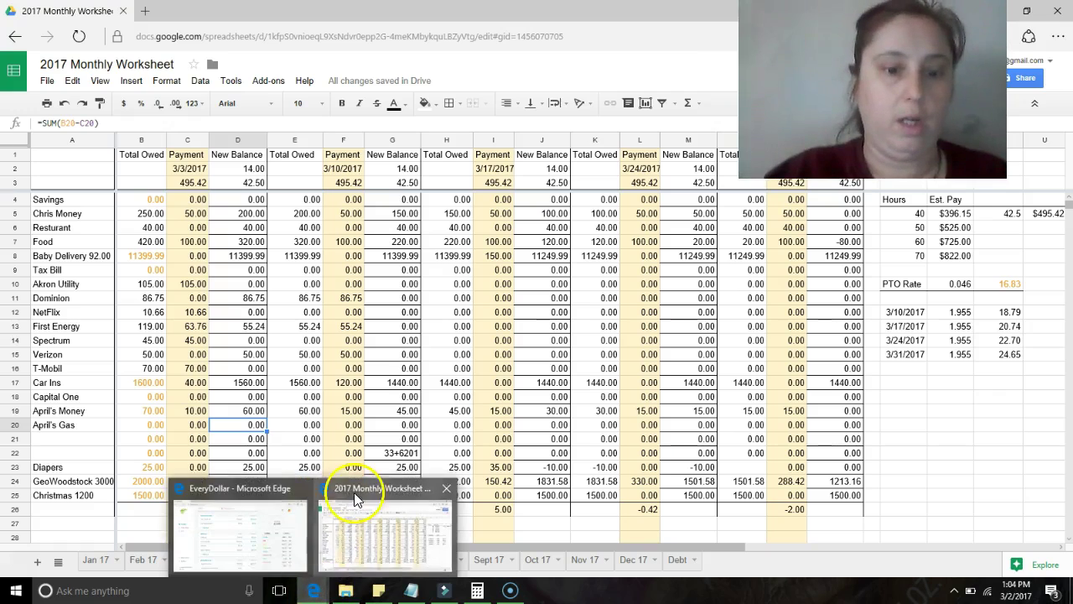
pyautogui.click(255, 536)
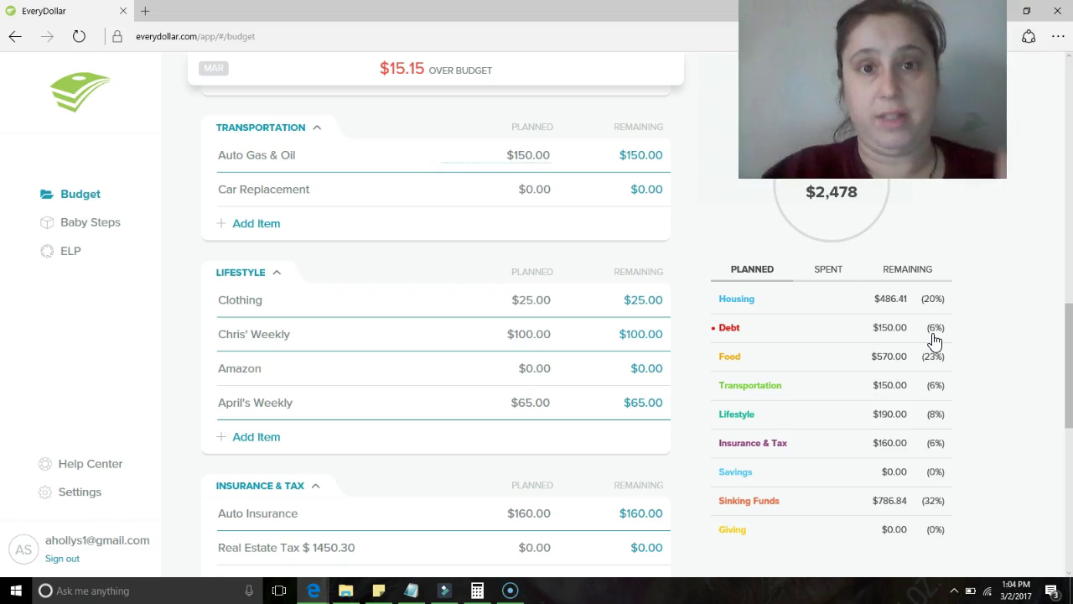
pyautogui.click(970, 331)
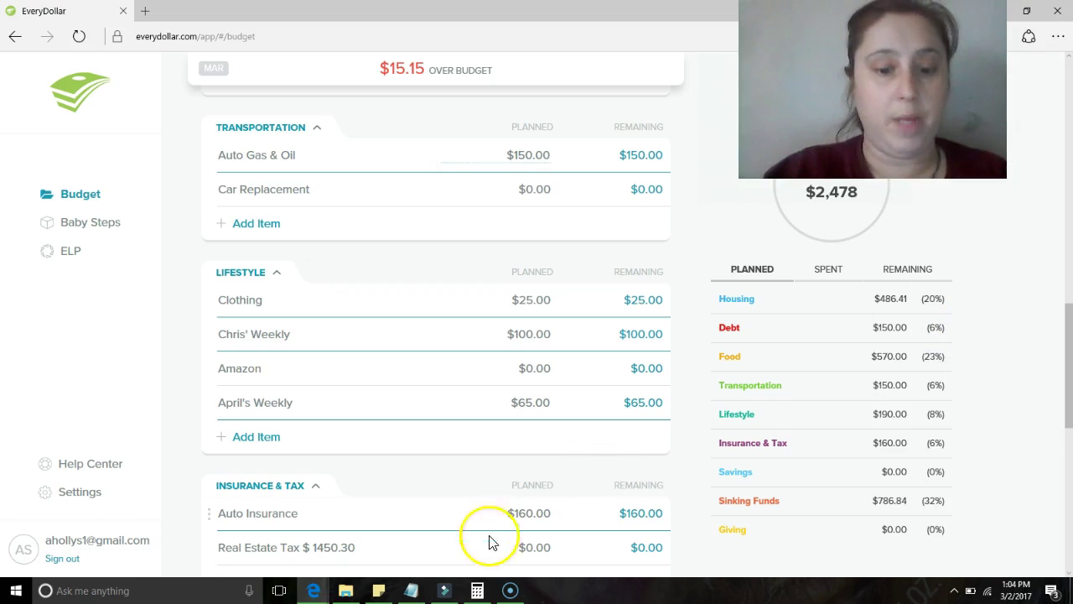
# - Review the March payments for Akron Utility (C10) and April's Money (C19)
pyautogui.moveTo(307, 589)
pyautogui.click(333, 572)
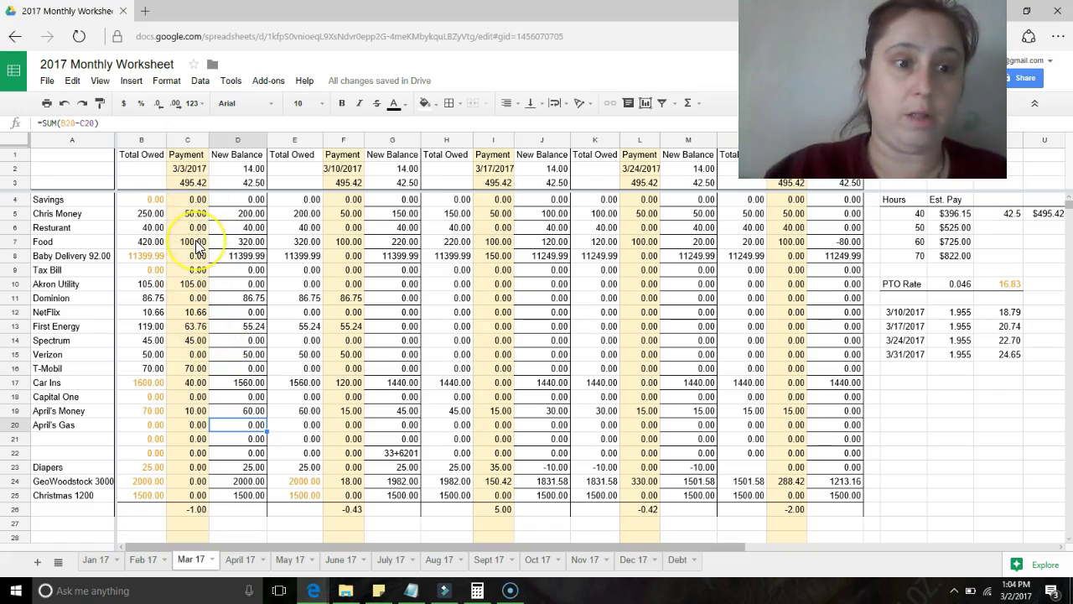
pyautogui.click(195, 285)
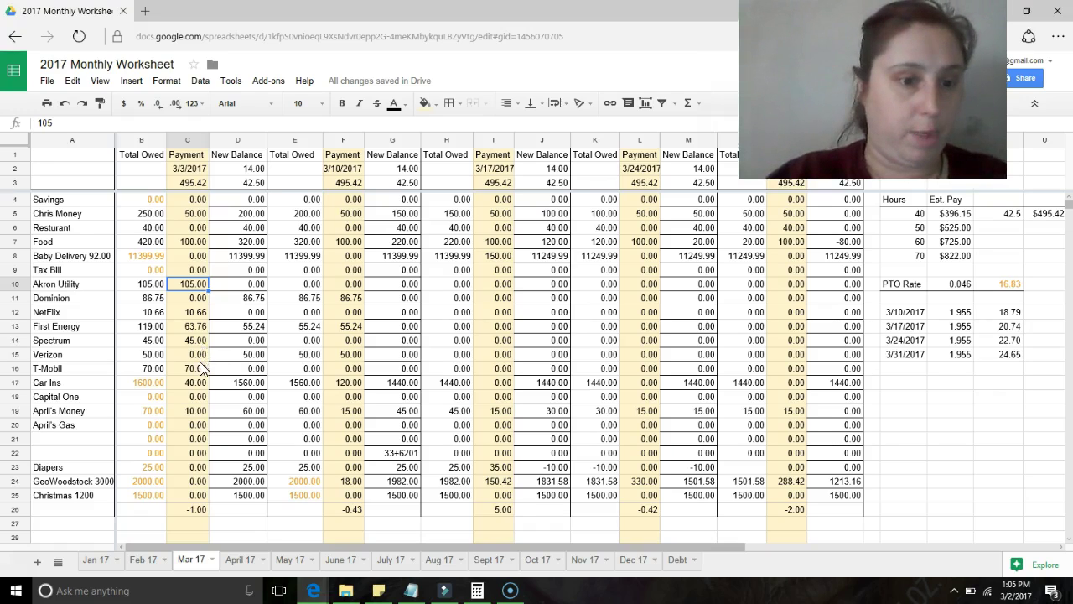
pyautogui.click(198, 409)
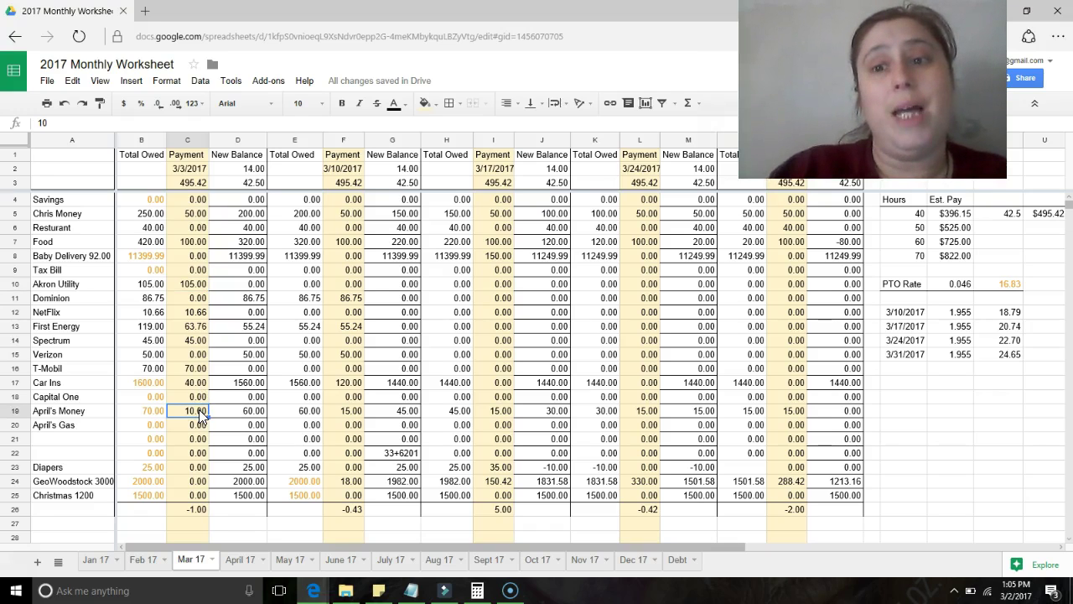